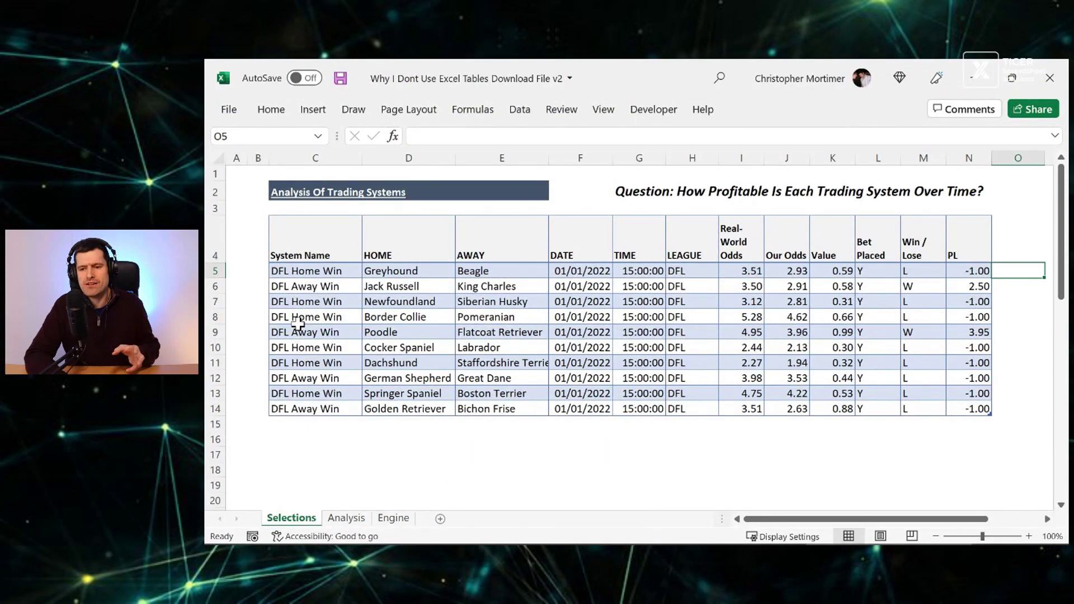
Examine the empty rows directly beneath the selections table and the question heading above it in row 2.
left_click(308, 423)
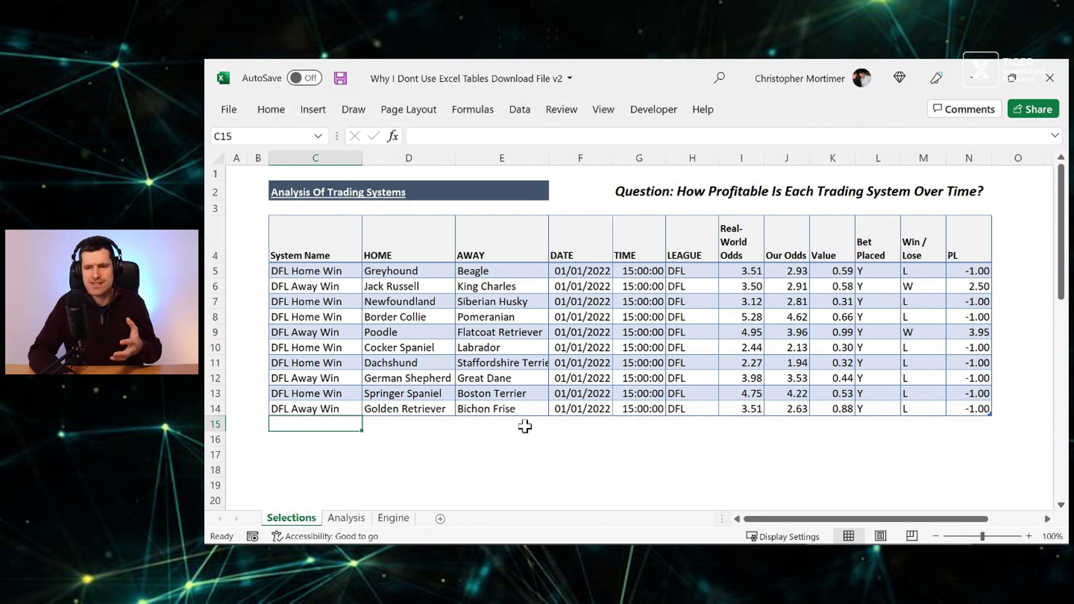
key("shift+space")
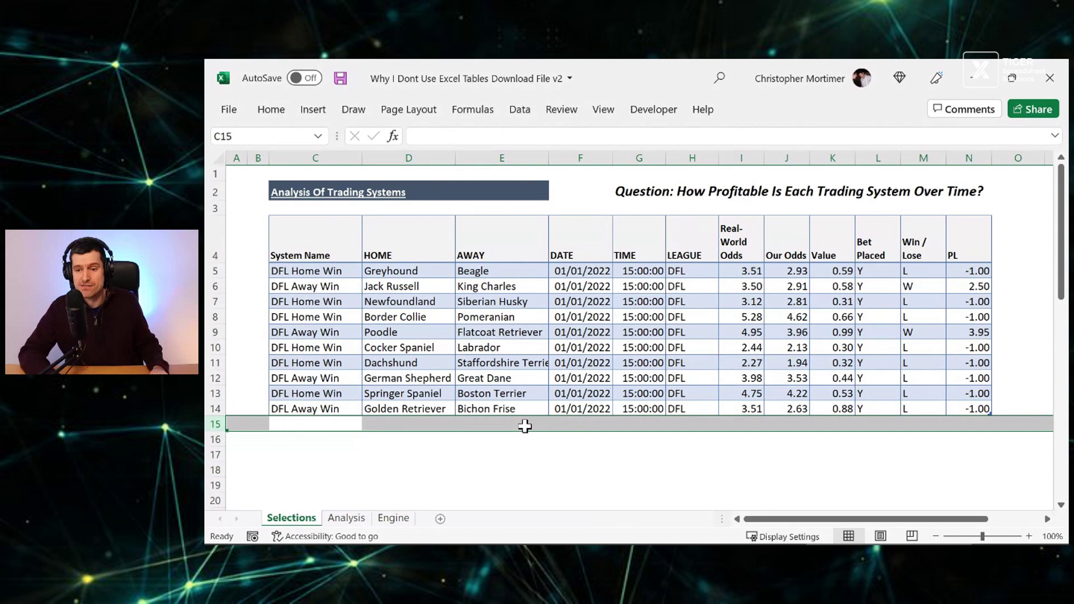
key("shift+Down")
key("shift+Down")
key("shift+Down")
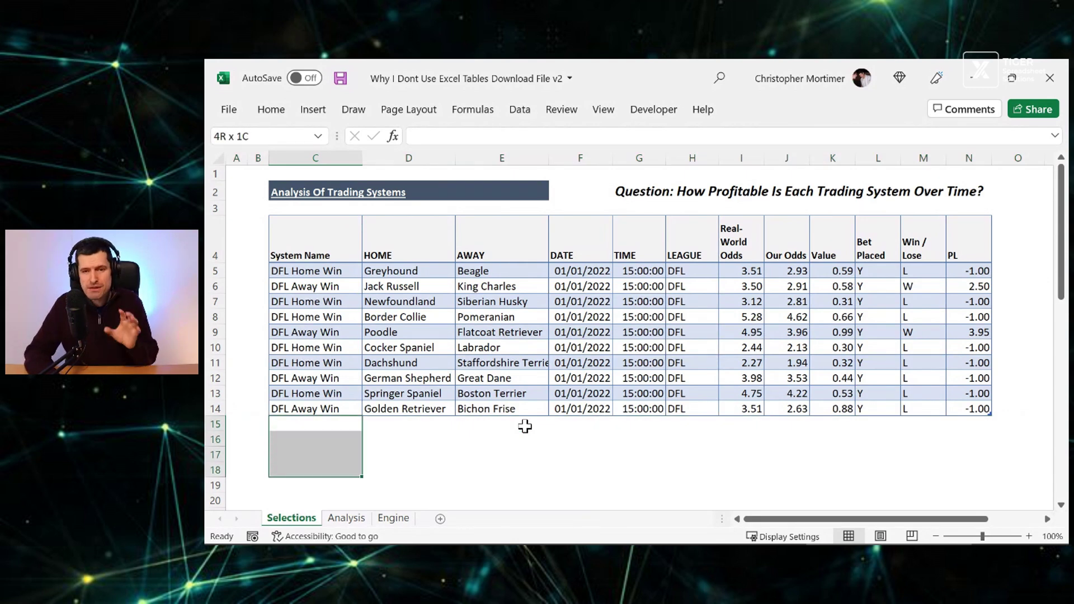
key("shift+Down")
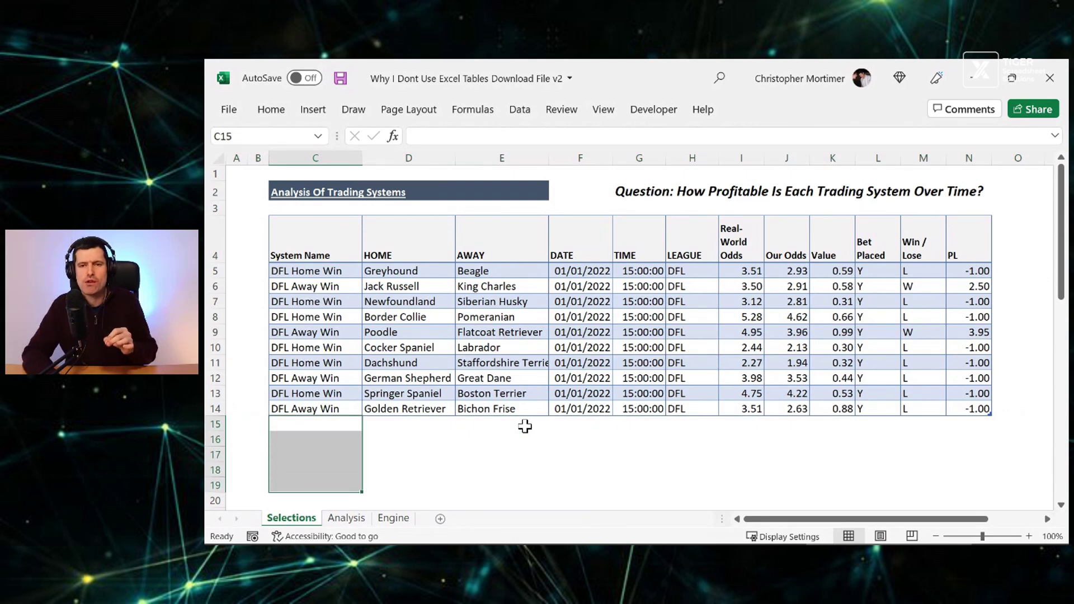
left_click(619, 195)
key("shift+space")
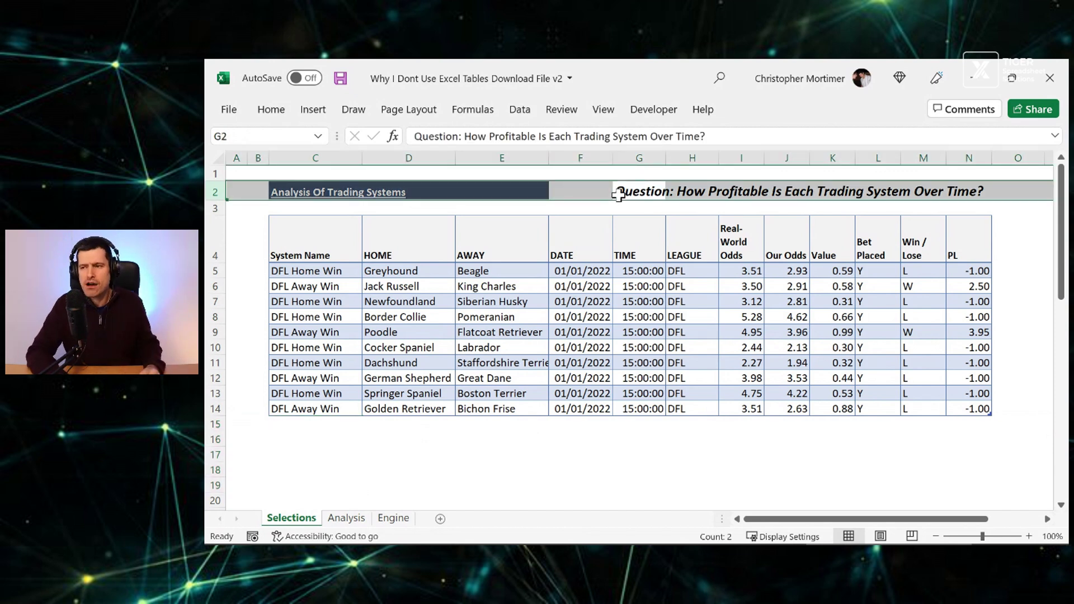
Review row 6 of the selections table from System Name across to PL, and select the PL cells N6:N9.
left_click(324, 285)
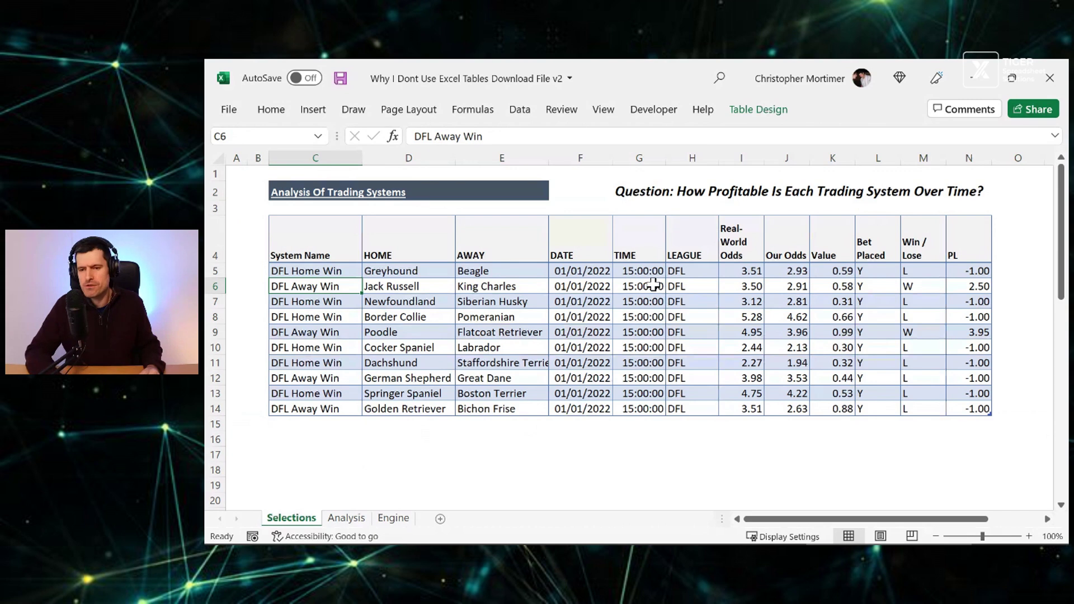
key("Right")
key("Right")
key("Right")
key("Right")
key("Right")
key("Right")
key("Right")
key("Right")
key("Right")
key("Right")
key("Right")
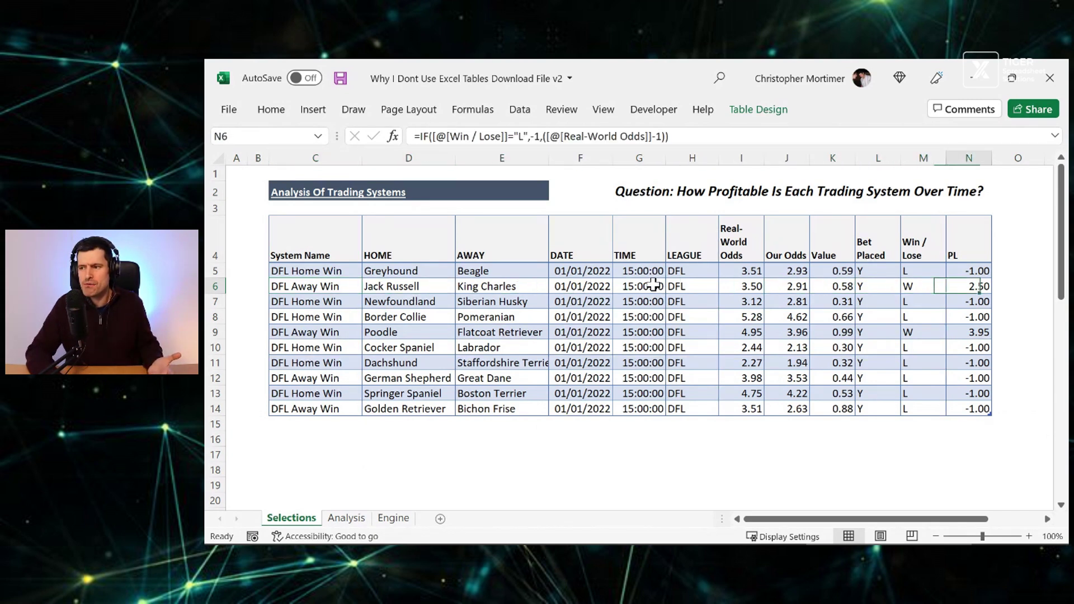
key("shift+Down")
key("shift+Down")
key("shift+Down")
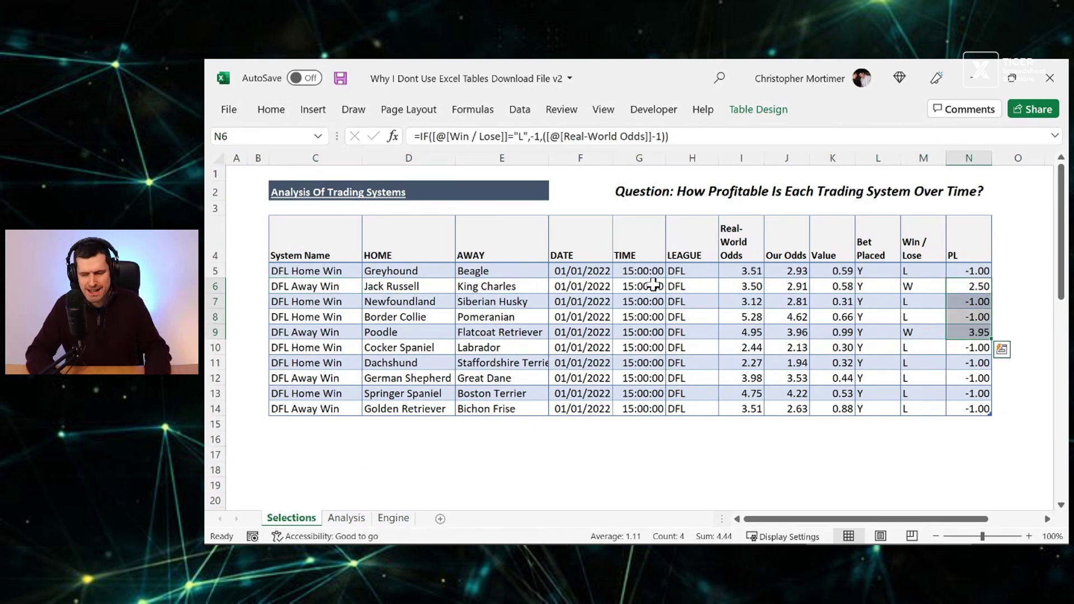
Check the data source of the pivot table on the Analysis sheet without changing it.
key("ctrl+Page_Down")
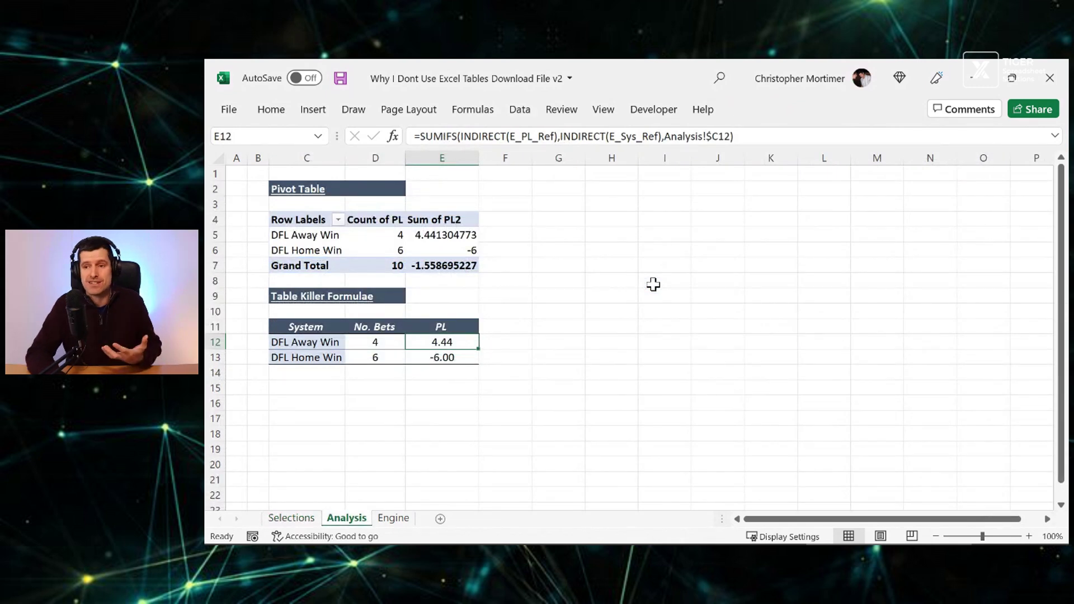
left_click(425, 250)
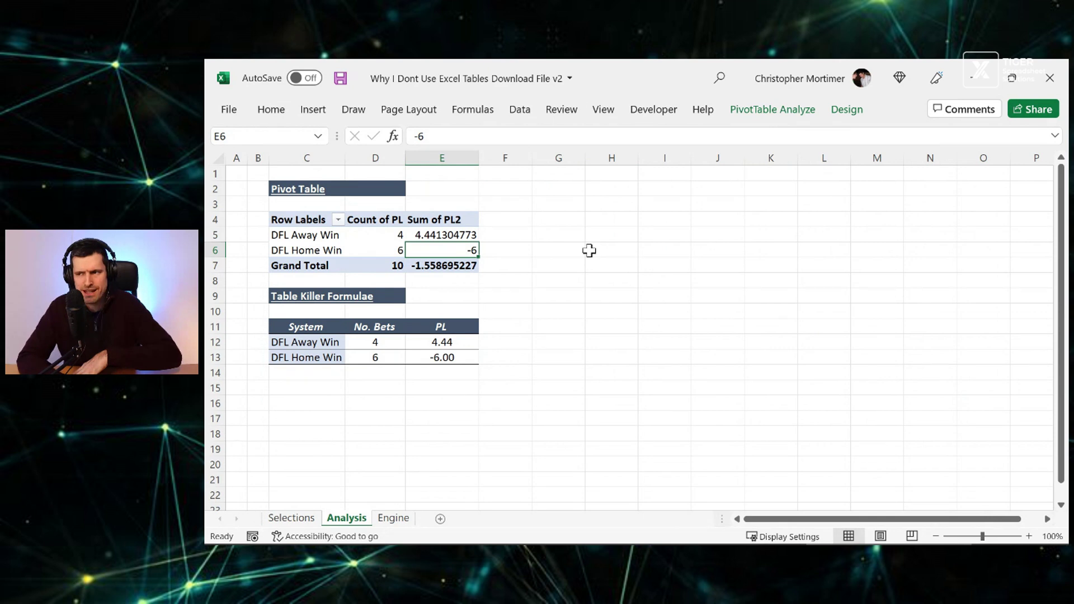
left_click(766, 113)
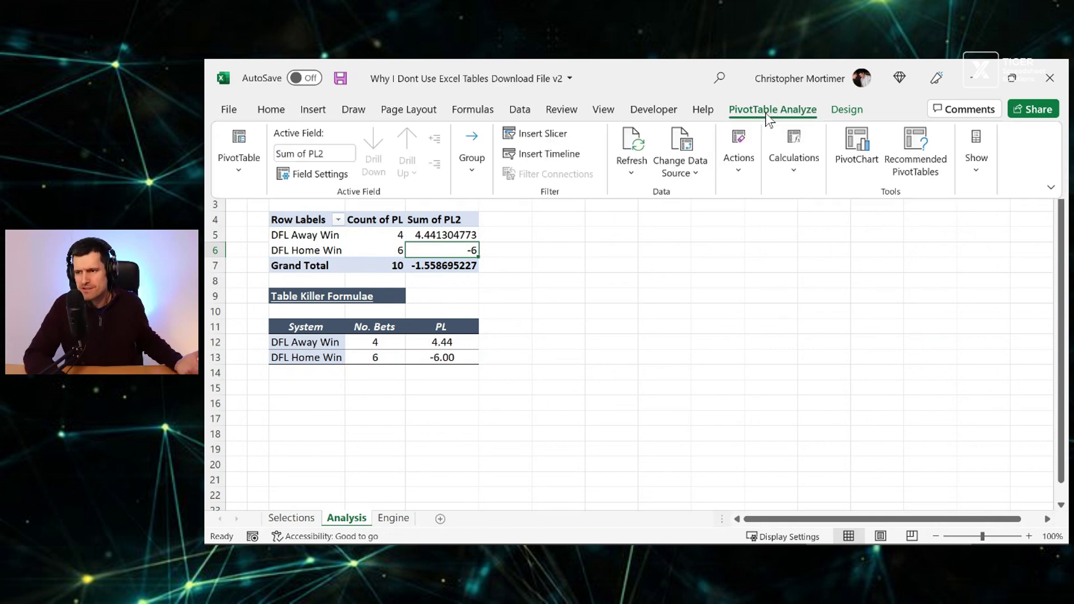
left_click(681, 175)
left_click(690, 199)
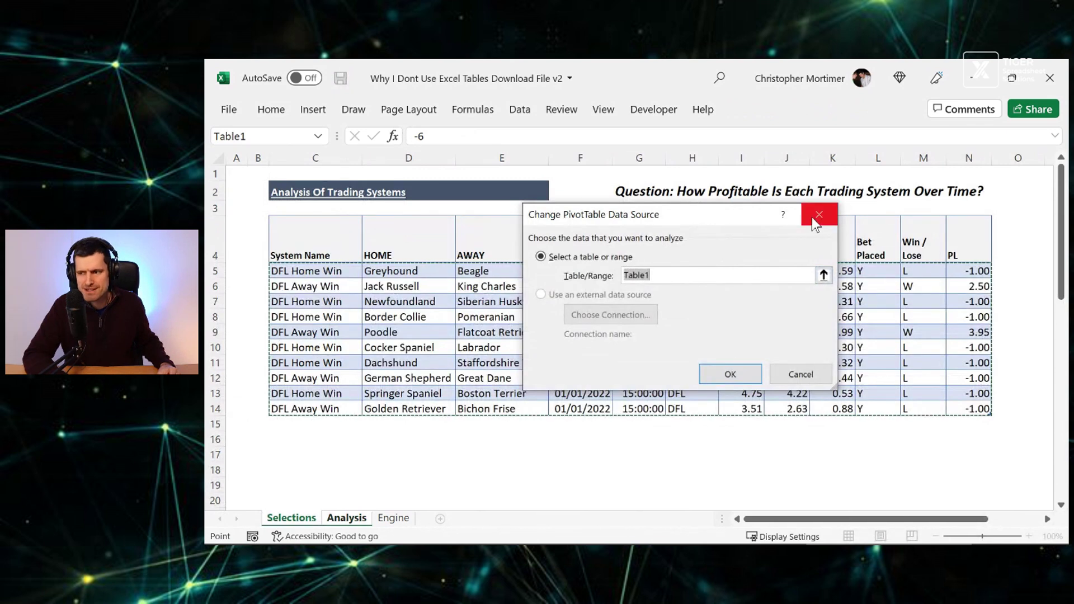
left_click(814, 217)
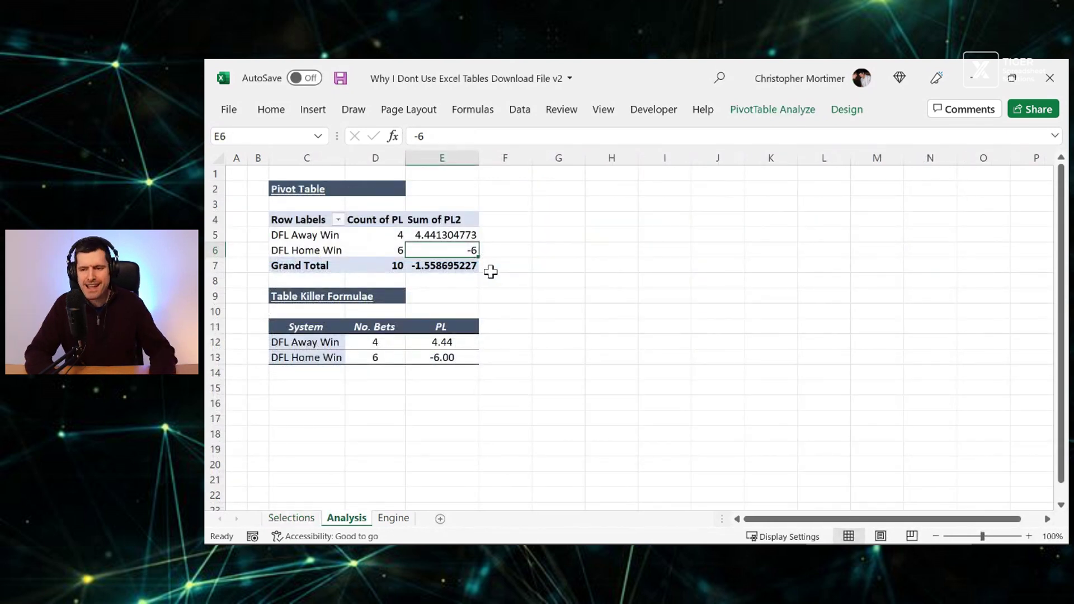
key("Right")
key("Right")
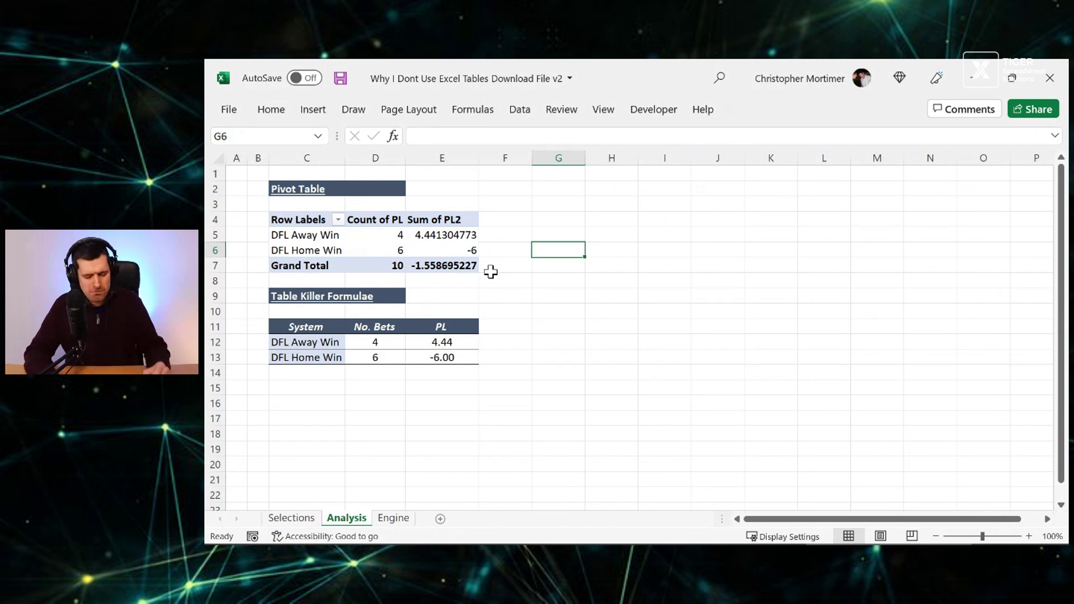
Try entering "Input" in cell O5 beside the table on the Selections sheet, and remove it again.
key("ctrl+Page_Up")
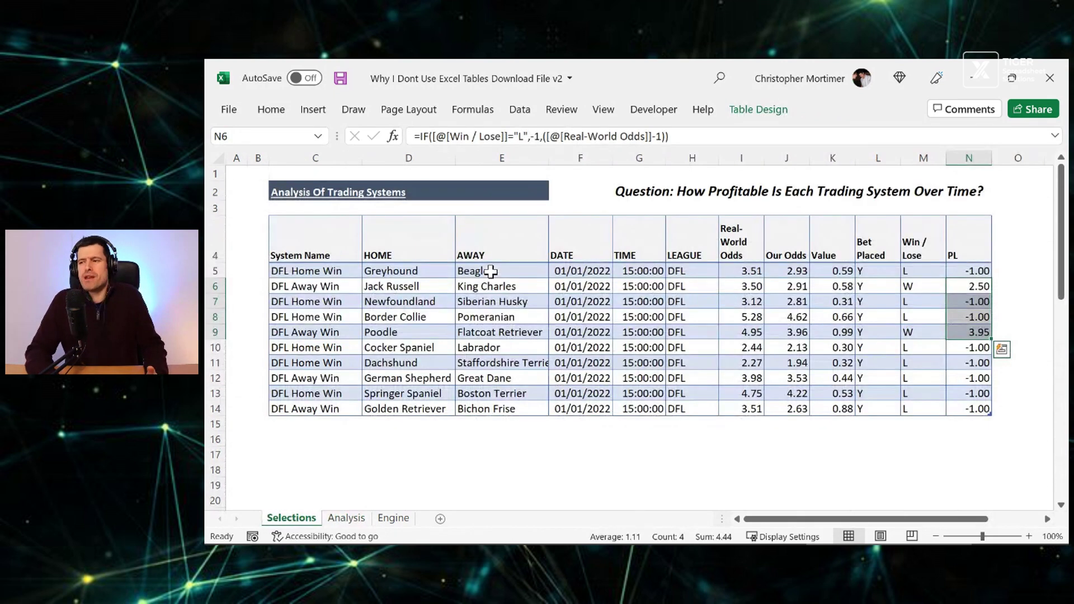
key("Right")
type("Input")
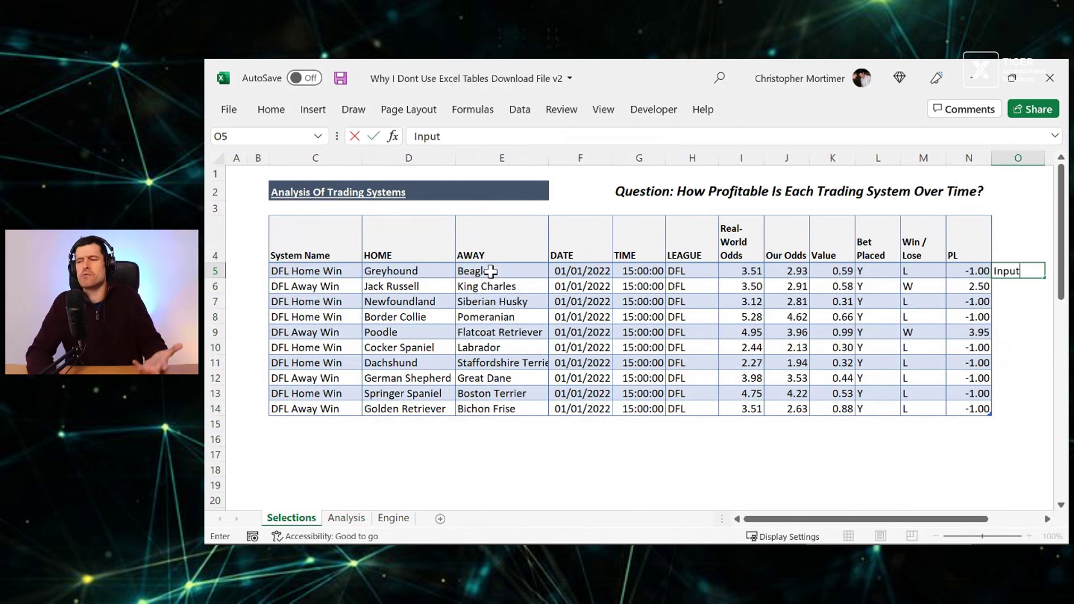
key("ctrl+Return")
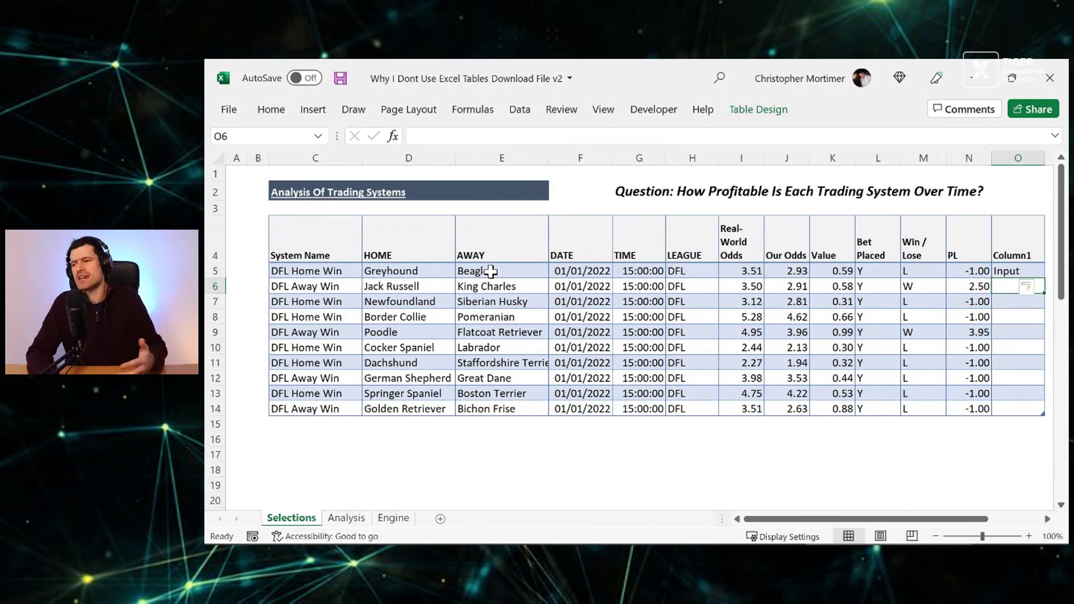
key("ctrl+z")
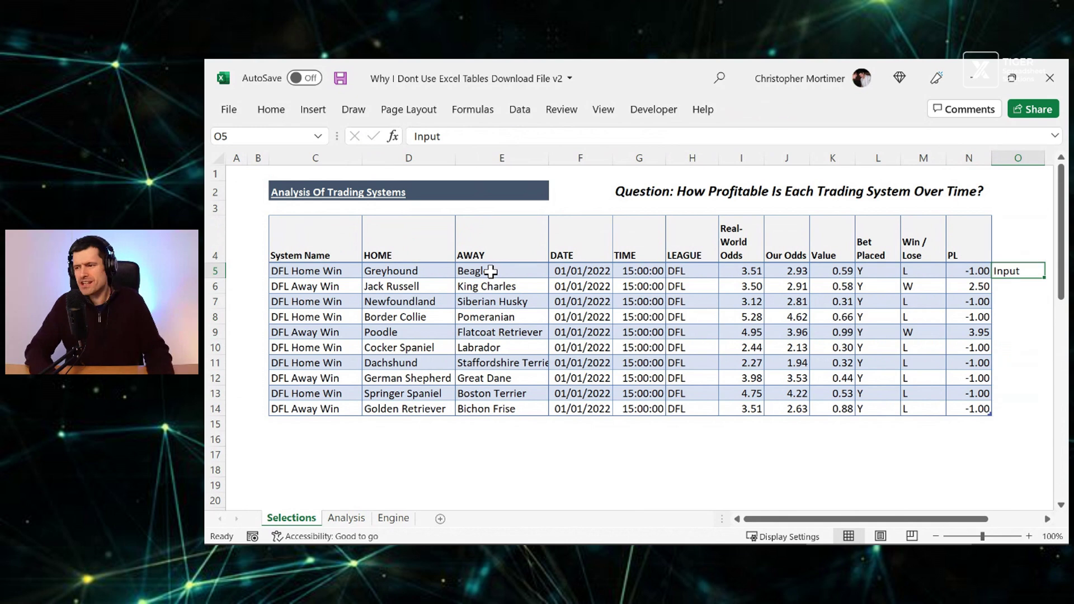
key("Delete")
Examine the structured references in the PL formula in cell N5 and the workbook's list of defined names.
key("Down")
key("Down")
key("Left")
key("Left")
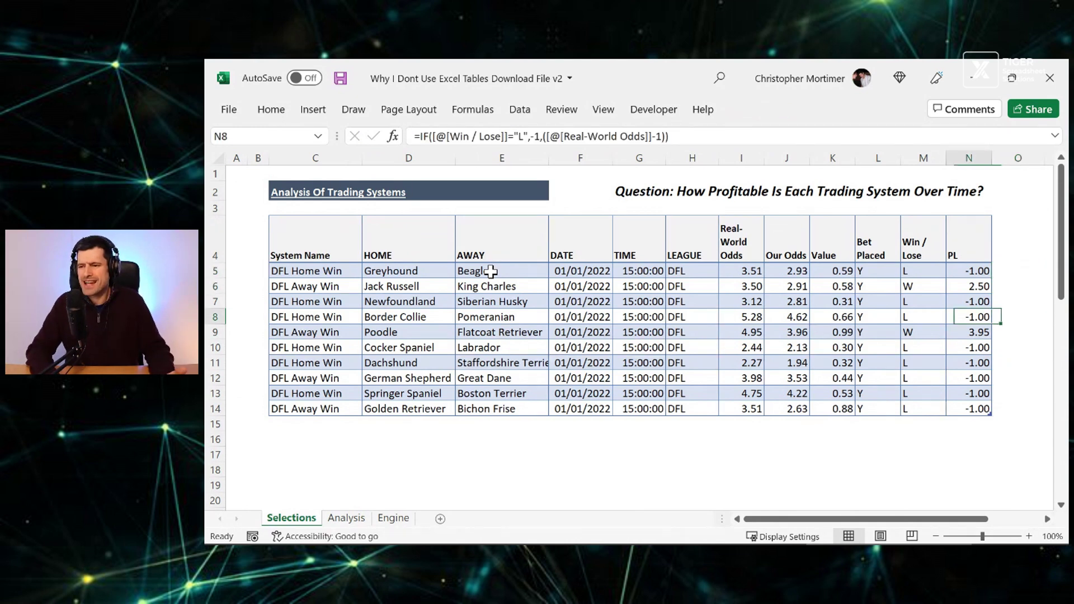
key("Down")
key("Up")
key("Up")
key("Up")
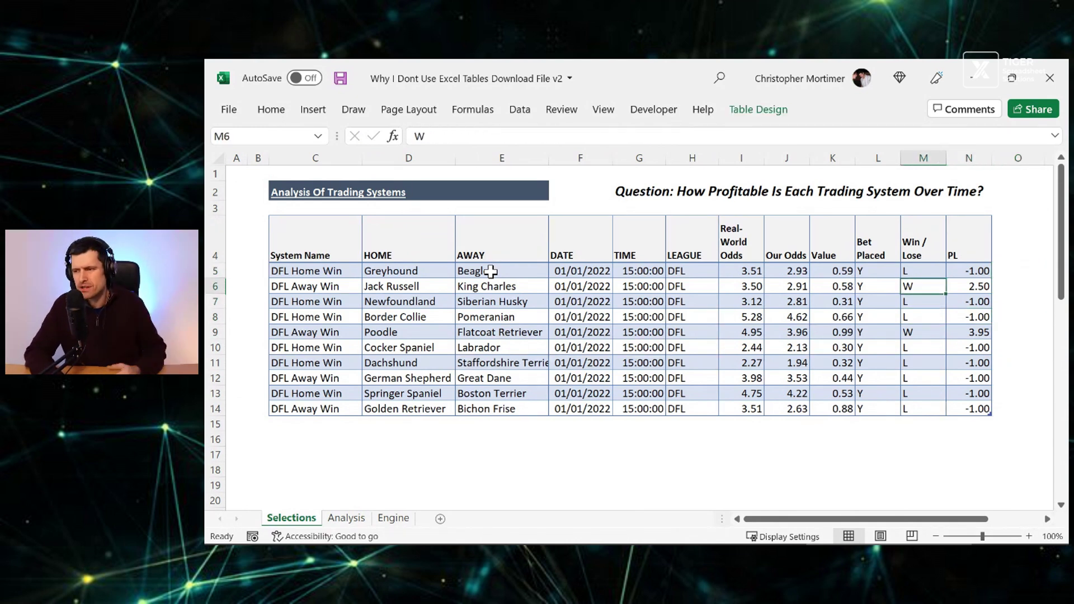
key("Right")
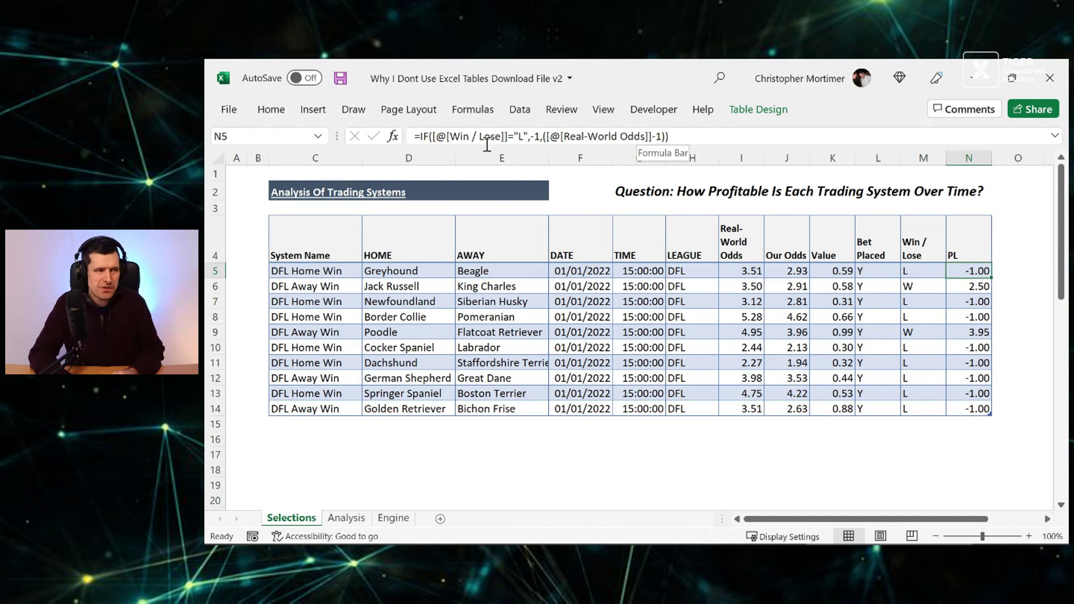
left_click(651, 136)
left_click_drag(650, 136, 542, 136)
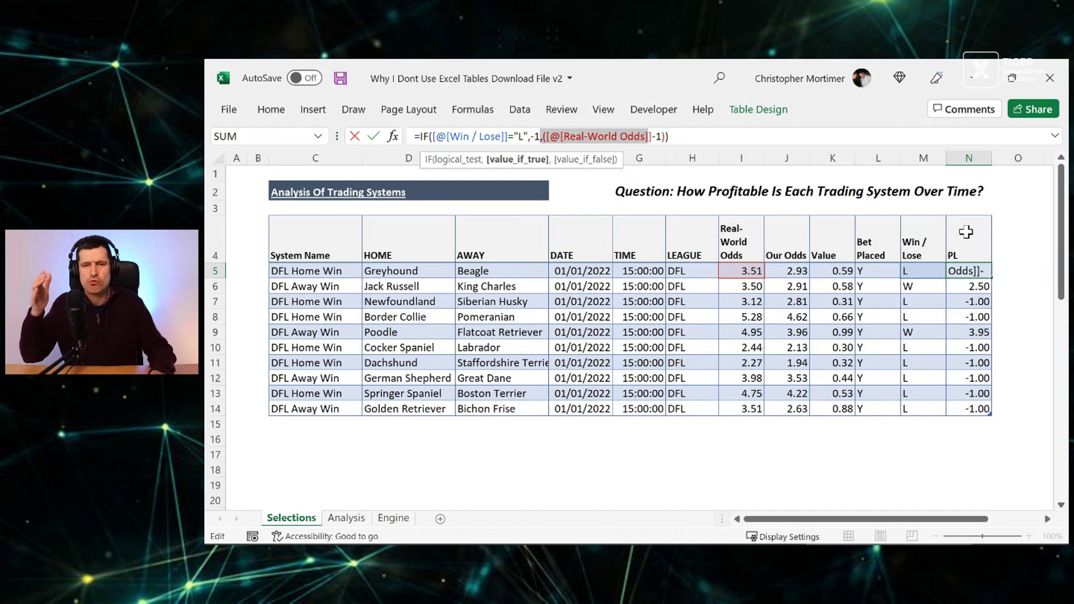
key("Escape")
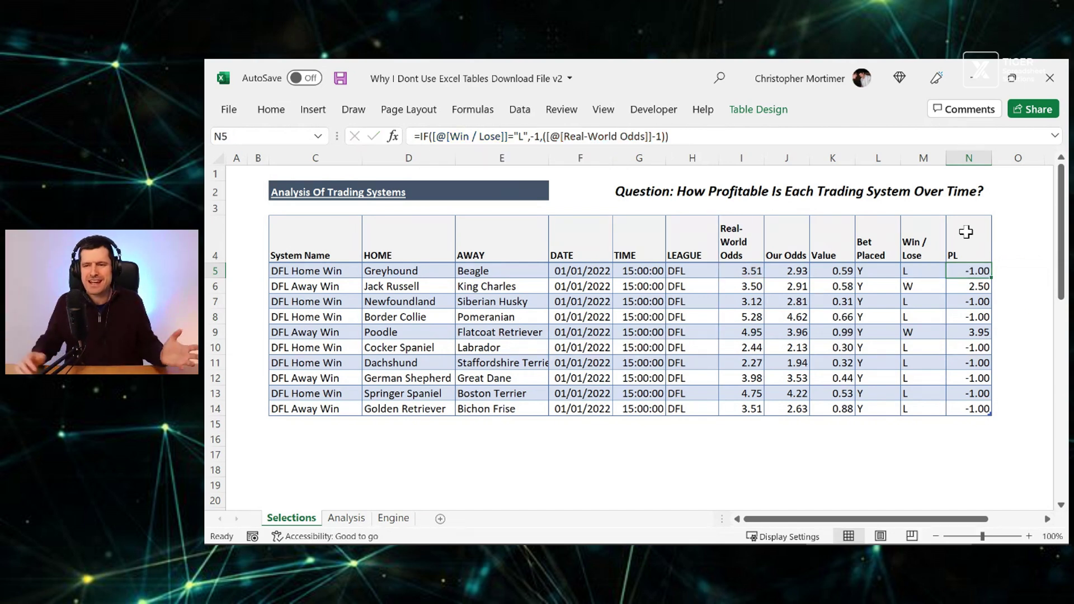
left_click(318, 138)
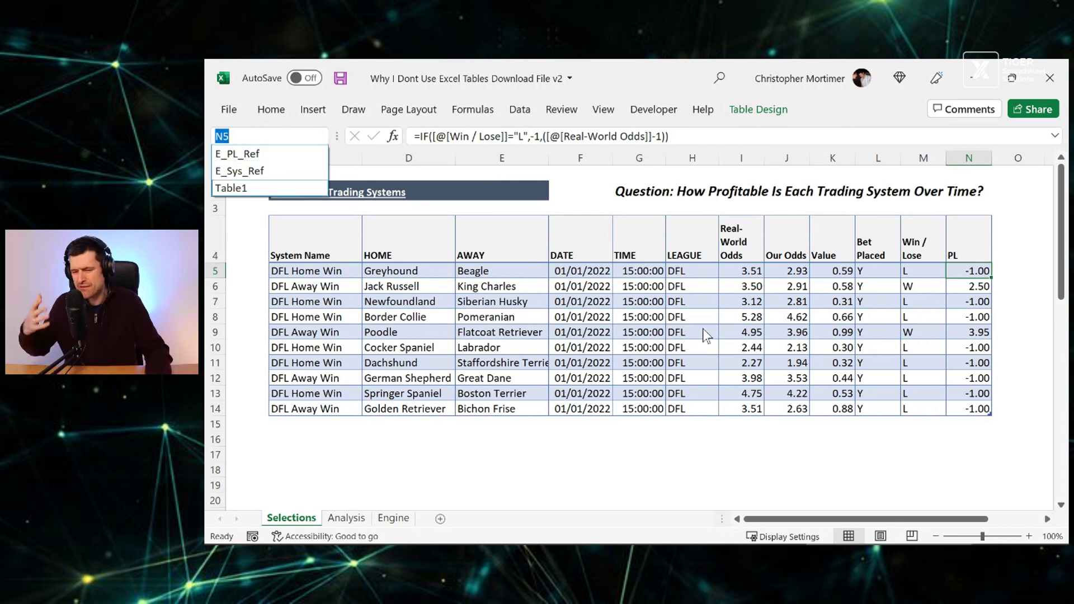
key("Escape")
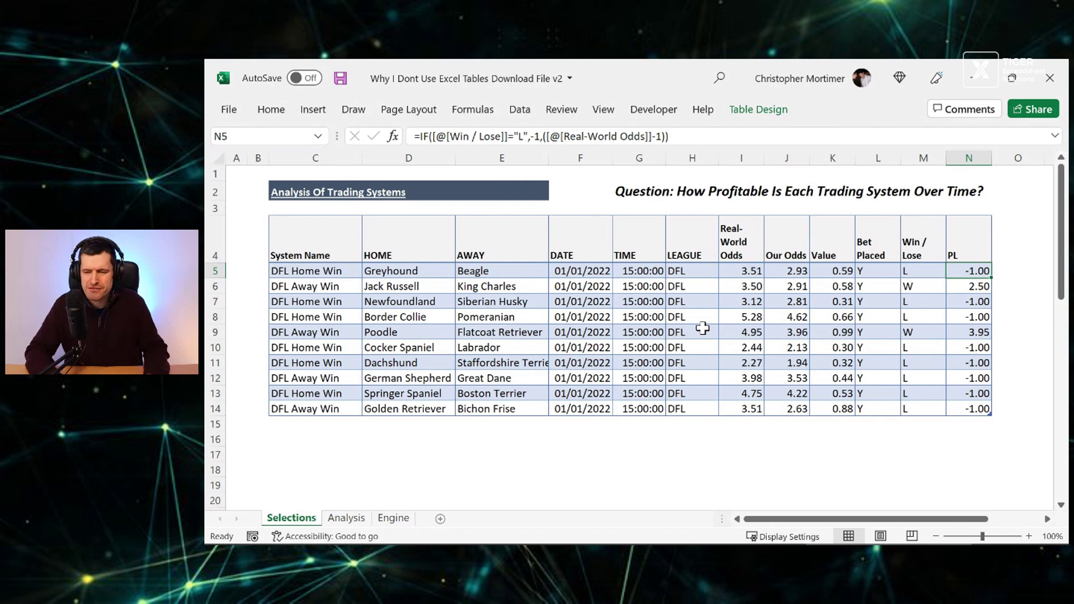
Examine the No. Bets and PL formulas in D12:E13 under Table Killer Formulae on the Analysis sheet.
key("ctrl+Page_Down")
key("Down")
key("Down")
key("Down")
key("Down")
key("Down")
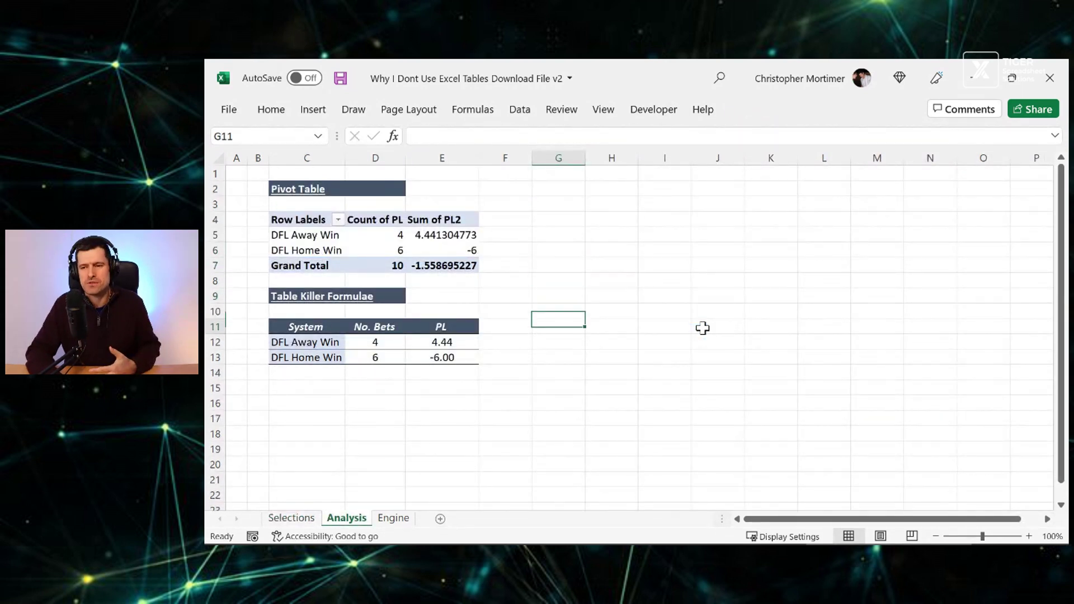
key("Down")
key("Left")
key("Left")
key("Left")
key("shift+Right")
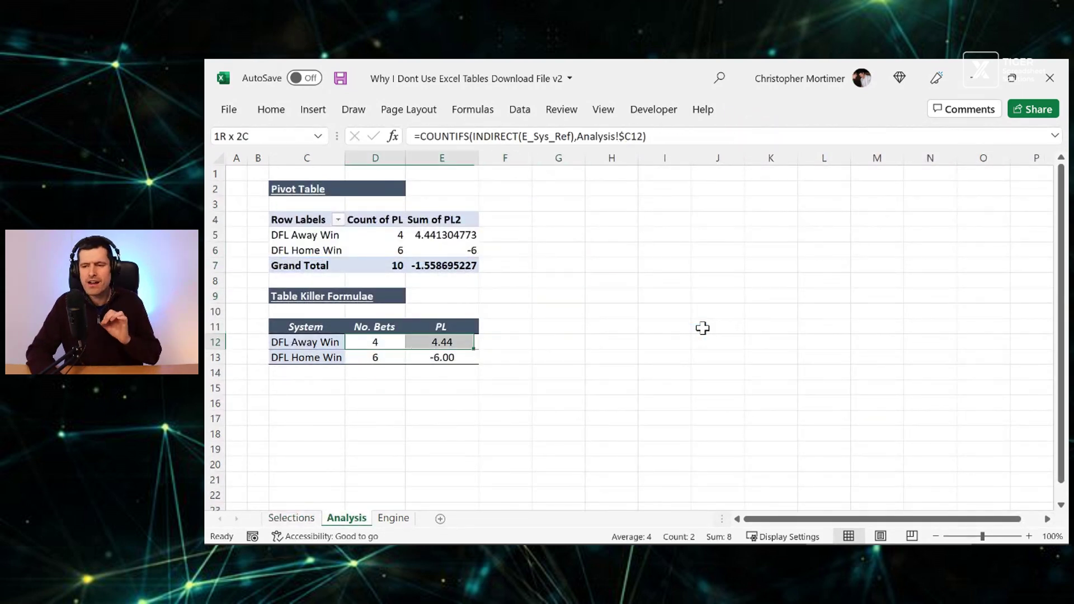
key("shift+Down")
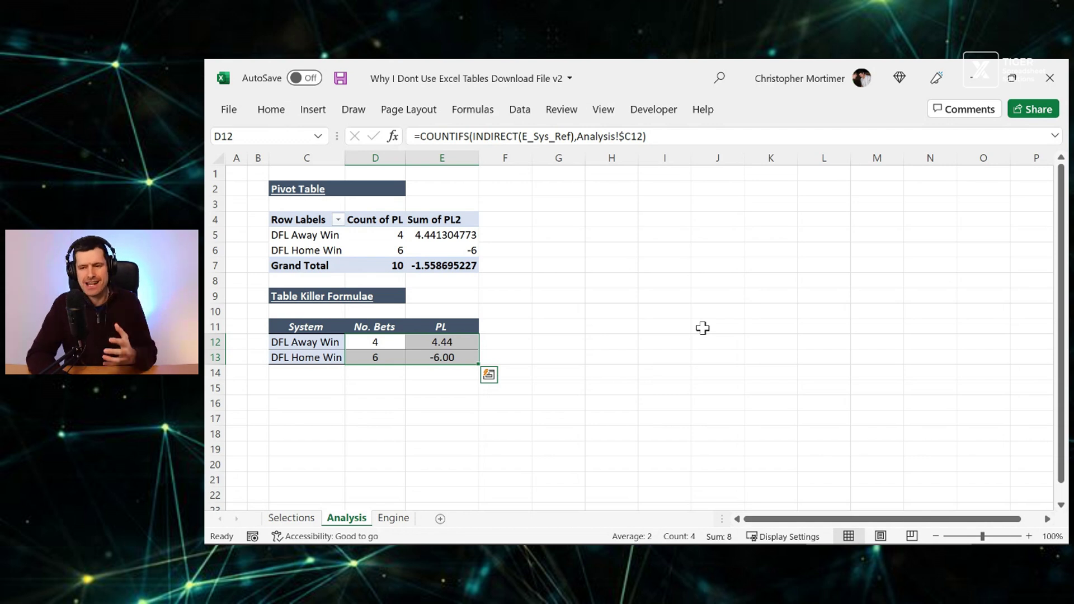
left_click(556, 346)
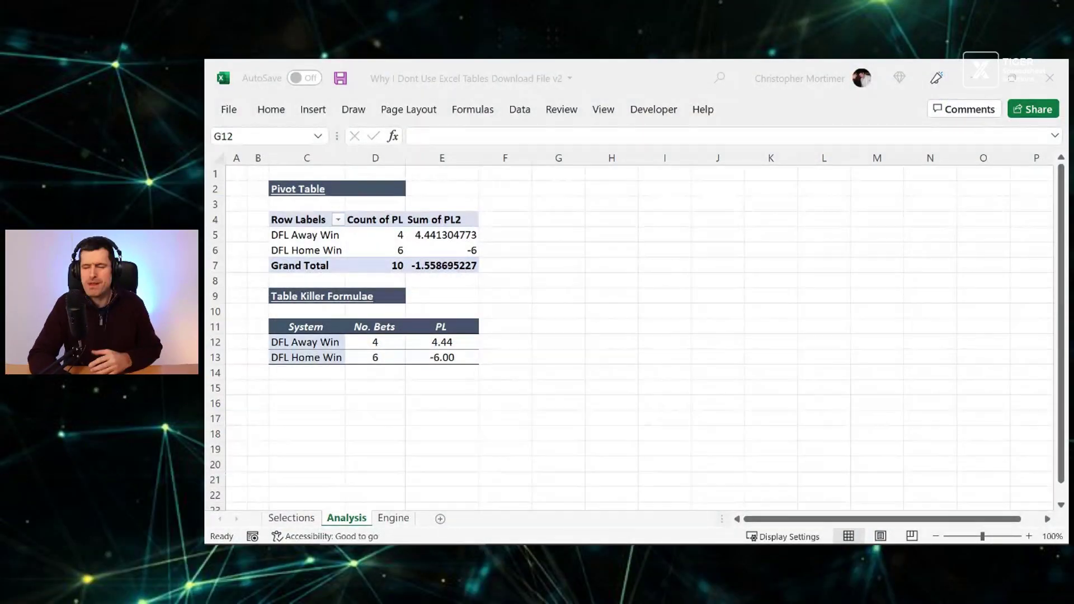
left_click(536, 311)
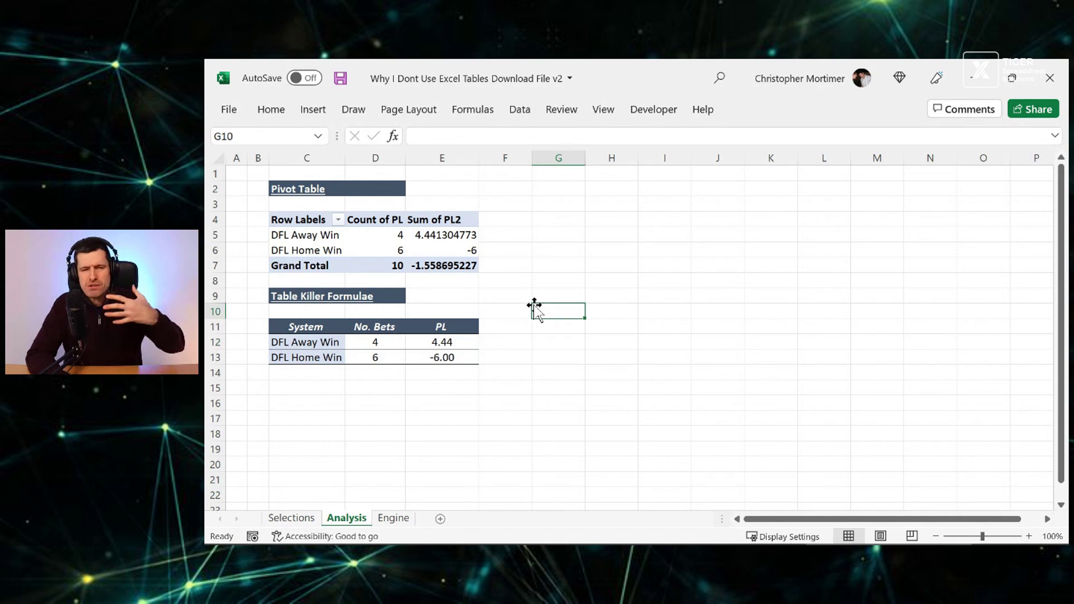
Copy all data rows of the Selections table (C5:N14) and paste them directly beneath it, starting at C15.
left_click(291, 519)
left_click(328, 272)
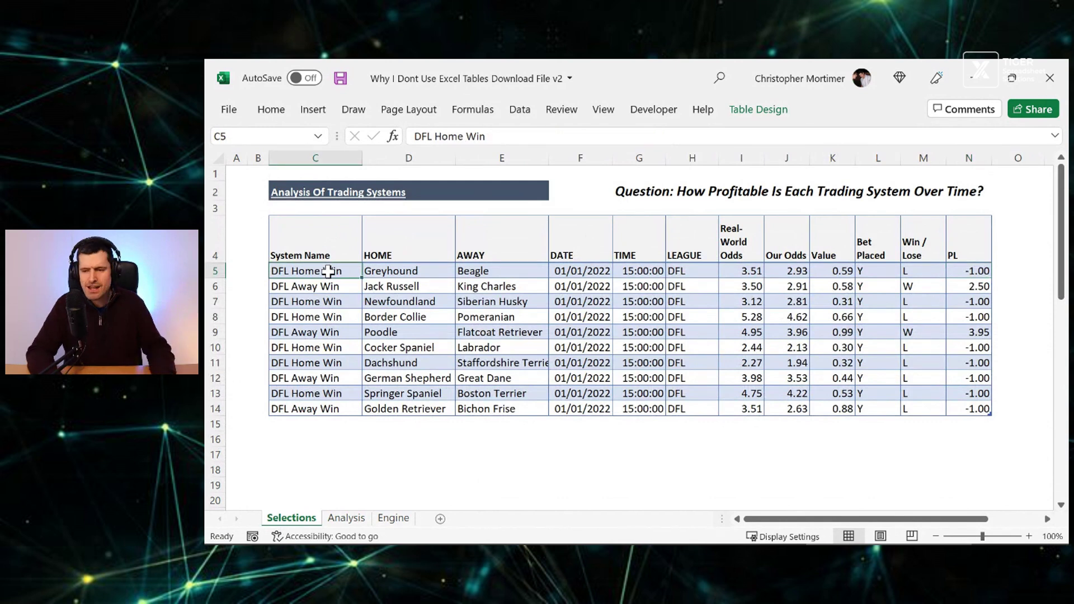
key("ctrl+shift+Right")
key("ctrl+shift+Down")
key("ctrl+c")
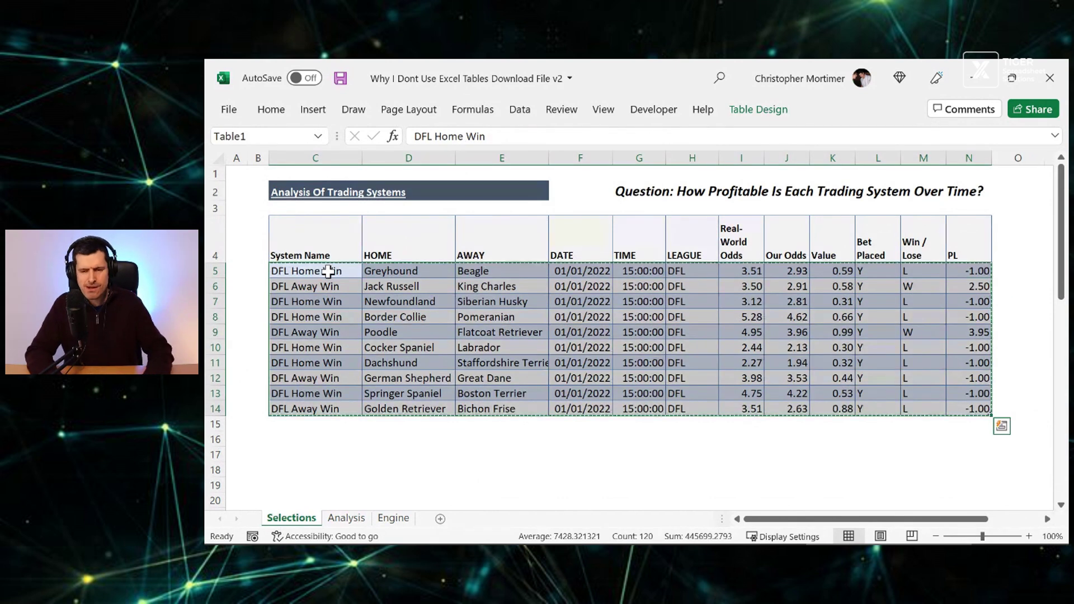
key("Down")
key("Down")
key("Down")
key("Down")
key("Down")
key("Down")
key("Down")
key("Down")
key("Down")
key("Down")
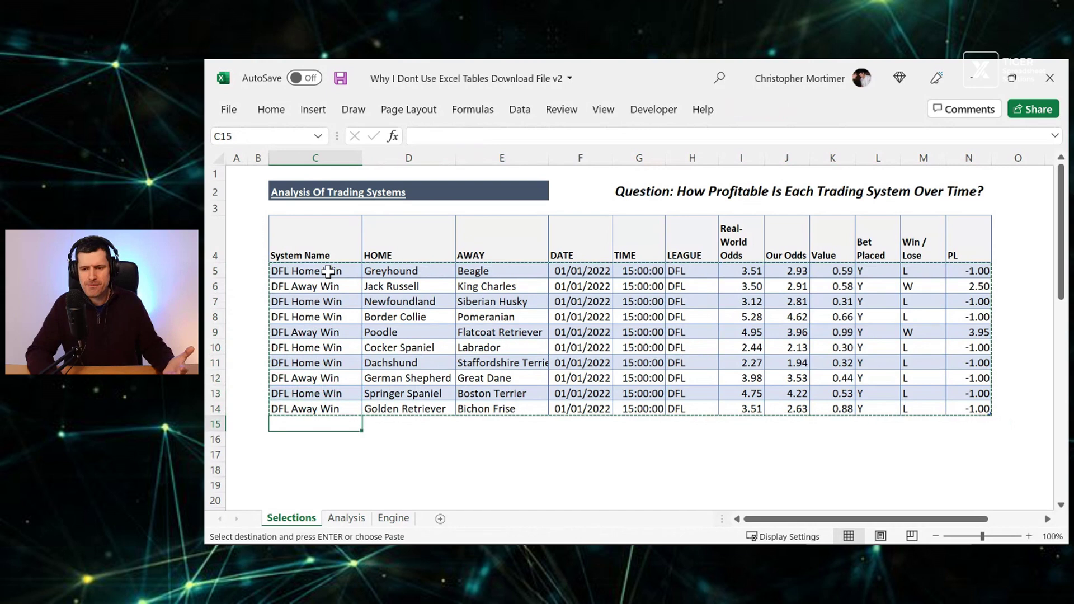
key("ctrl+v")
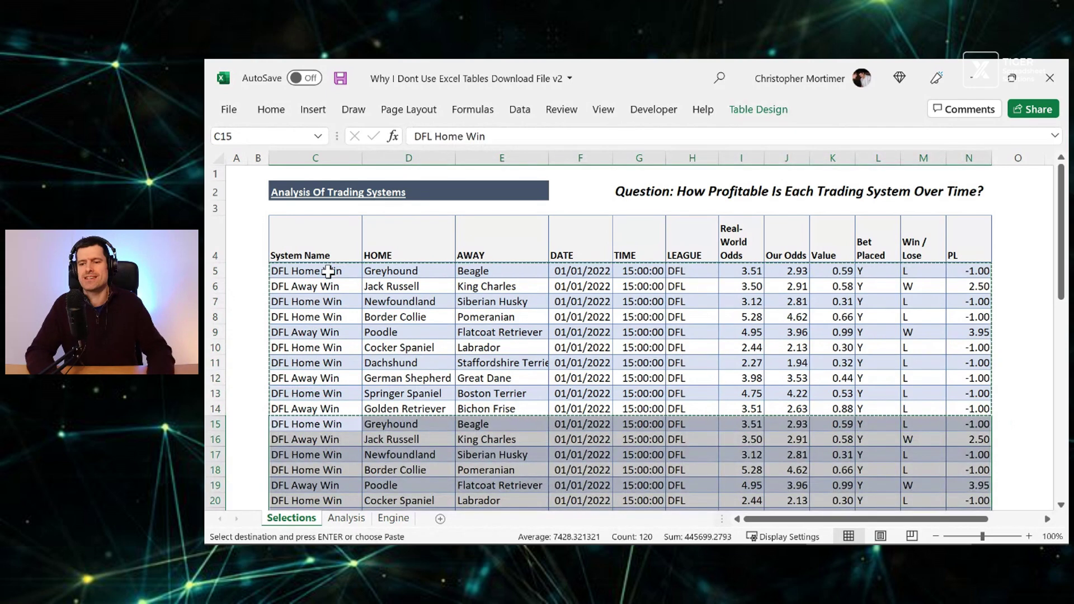
key("Escape")
key("Up")
key("Up")
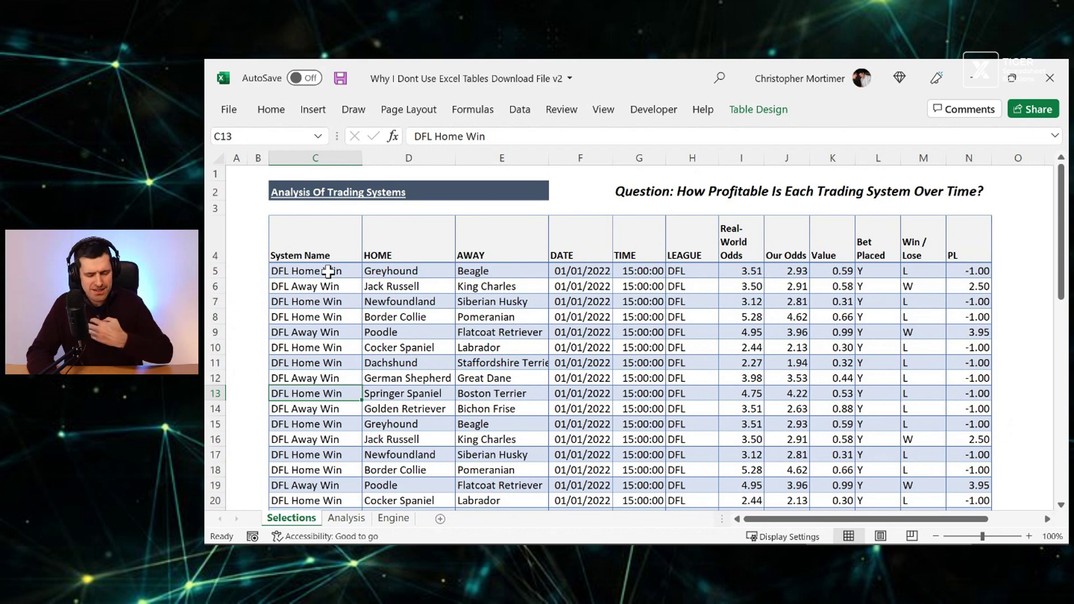
Examine the No. Bets and PL results in D12:E13 under Table Killer Formulae on the Analysis sheet after the data addition.
key("ctrl+Page_Down")
key("Left")
key("Left")
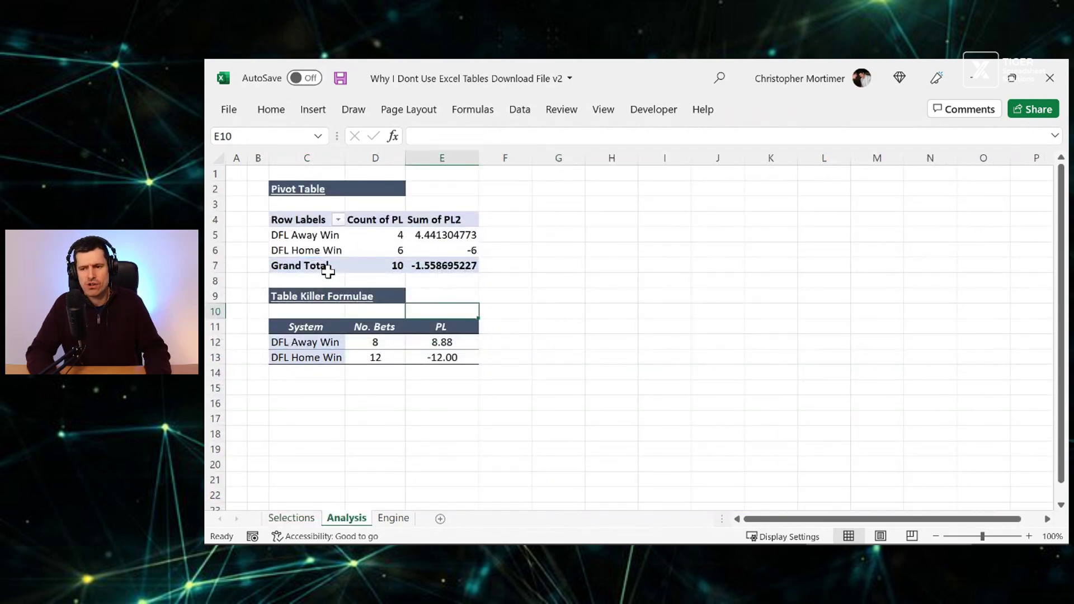
key("Left")
key("Down")
key("Down")
key("shift+Down")
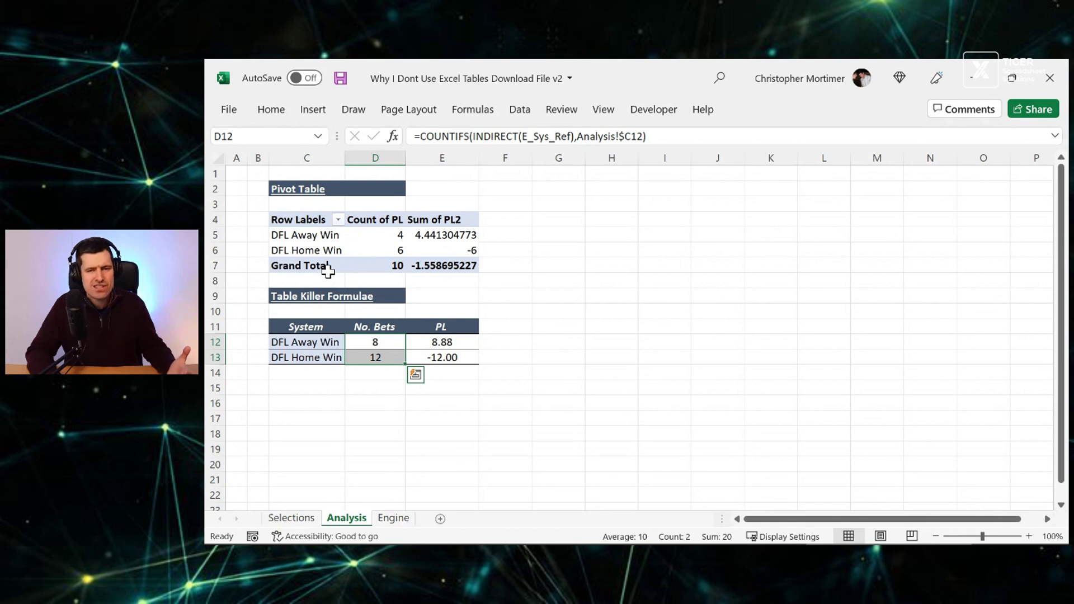
key("shift+Right")
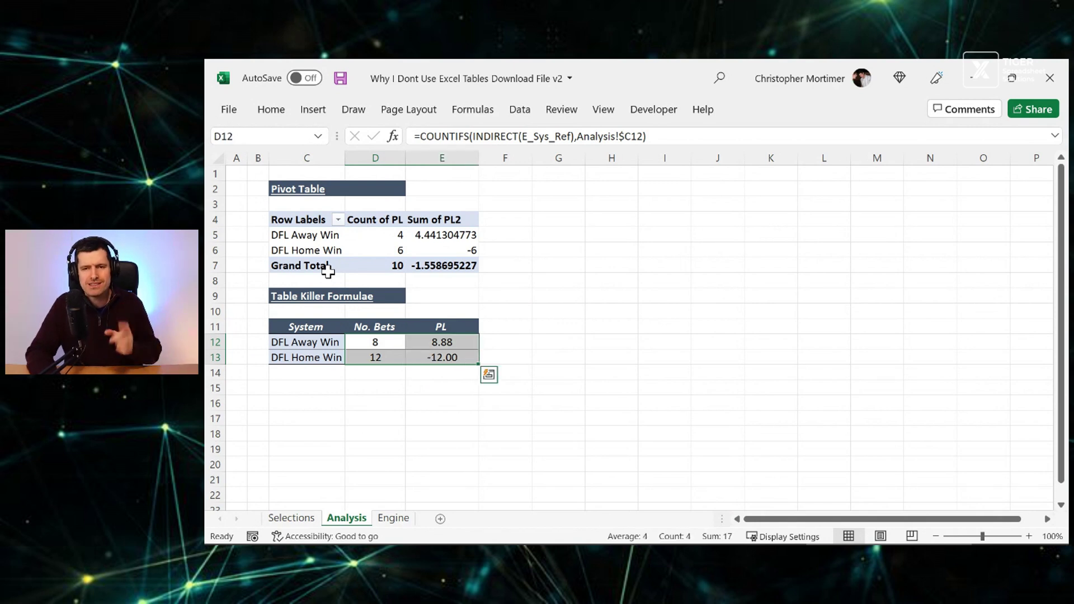
Refresh the pivot table on the Analysis sheet so it includes the added selection rows.
key("Up")
key("Up")
key("Up")
key("Up")
key("Up")
key("Up")
key("Up")
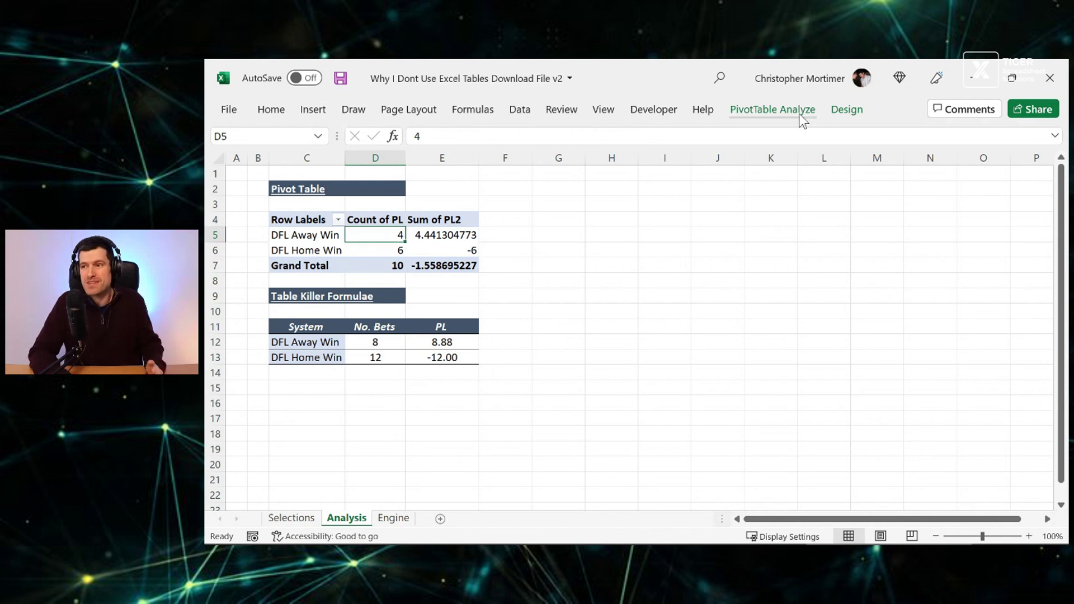
left_click(798, 111)
left_click(630, 144)
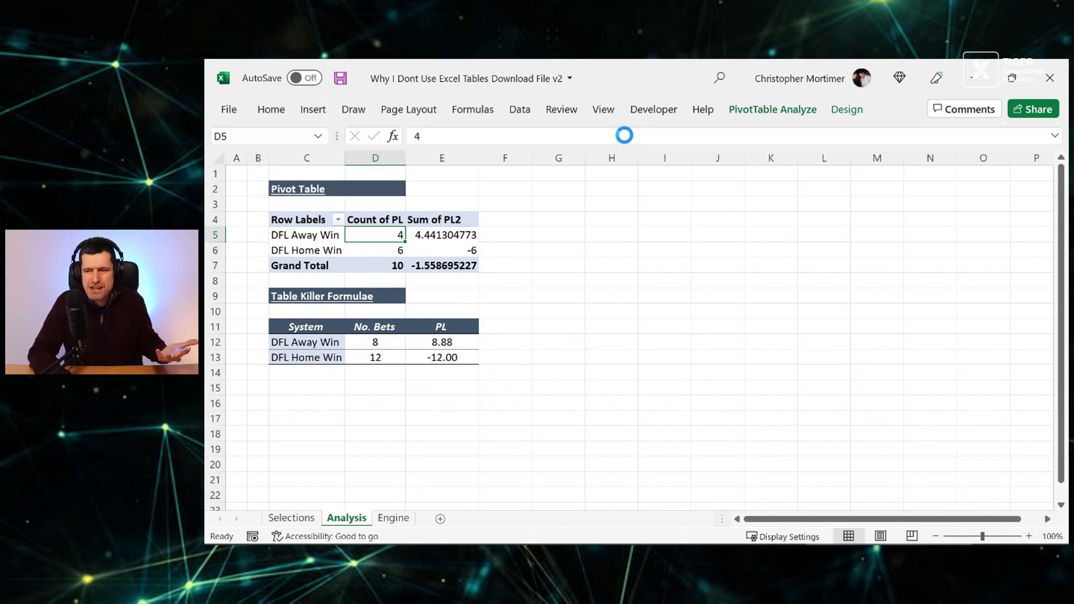
left_click(545, 233)
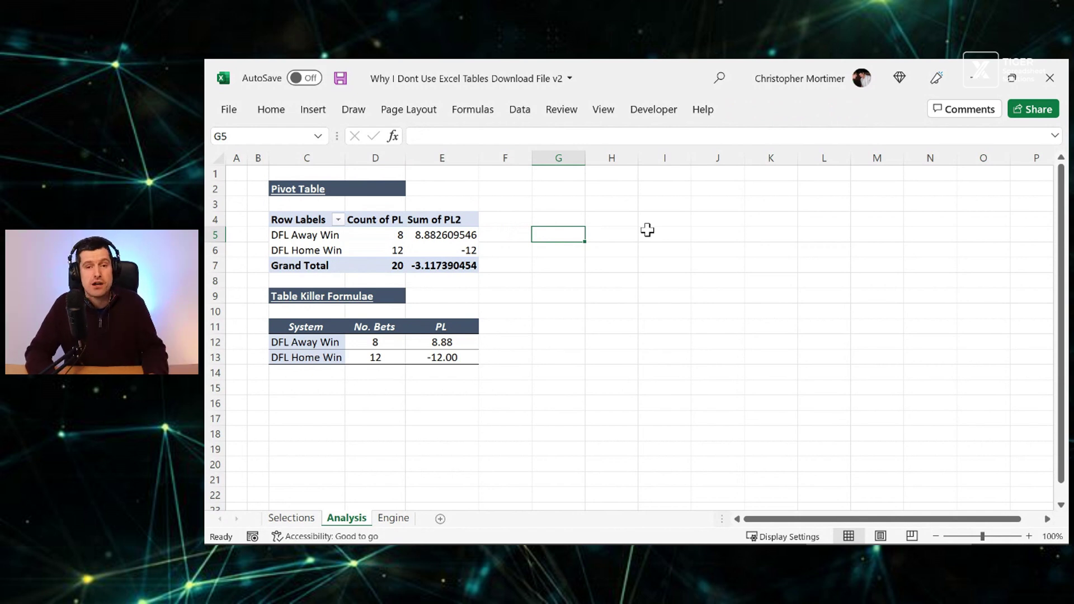
Compare the refreshed pivot table with the Table Killer Formulae results and examine the No. Bets formula in D12.
key("Down")
key("Down")
key("Down")
key("Down")
key("Down")
key("Down")
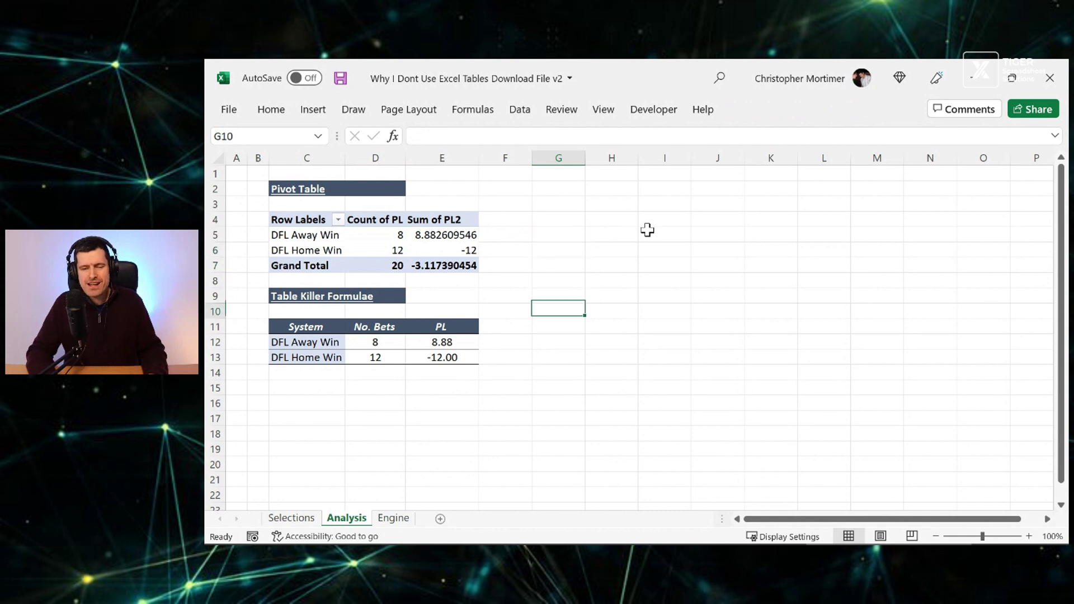
key("Left")
key("Left")
key("Left")
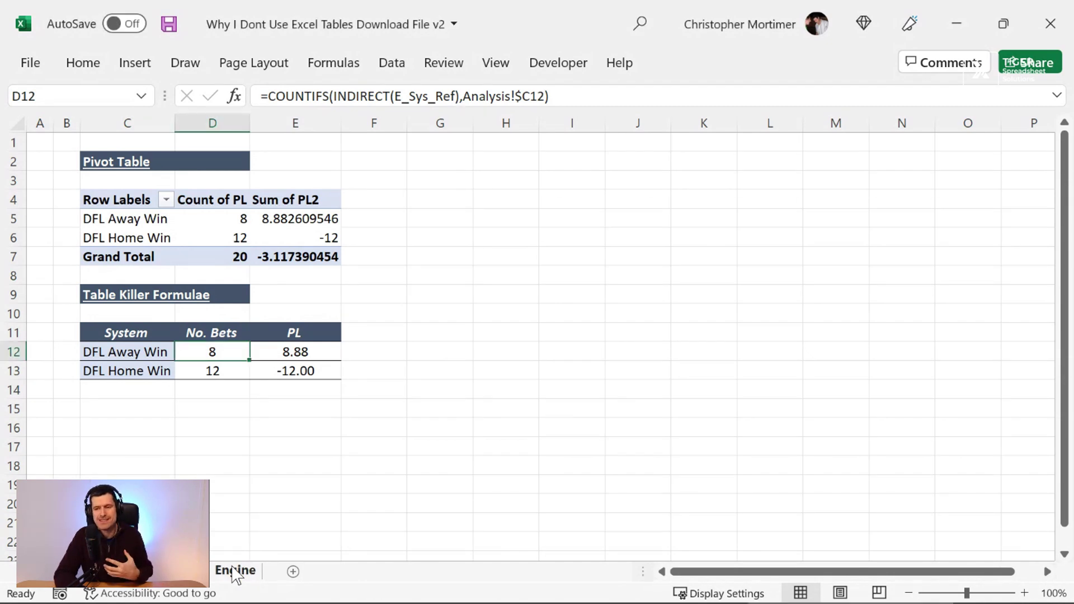
Clear the dynamic range definition cells C5:D10 on the Engine sheet, keeping the labels in column B.
left_click(237, 571)
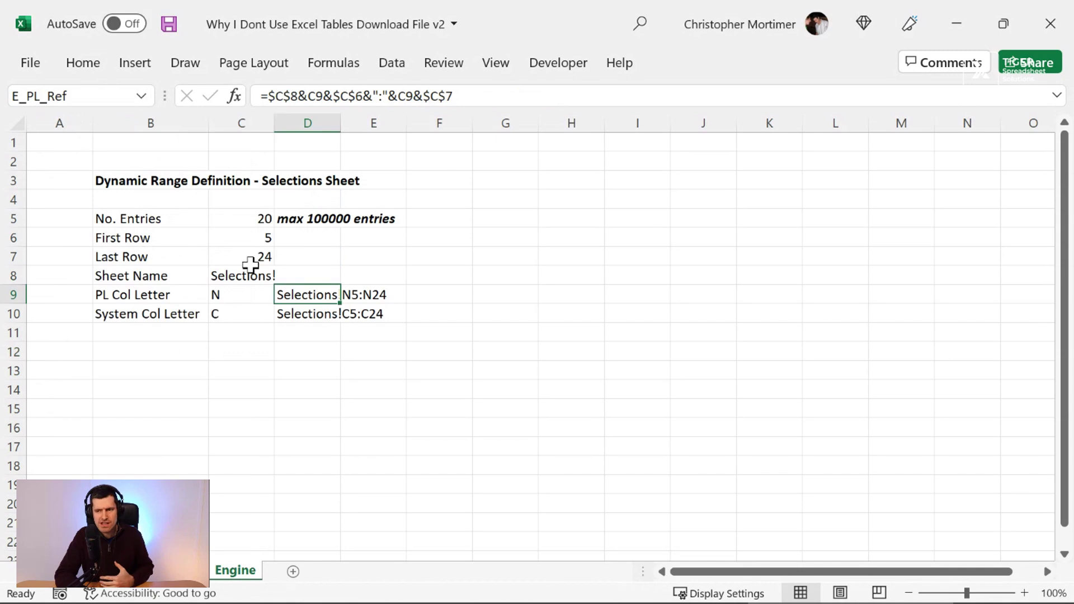
left_click(228, 219)
key("shift+Right")
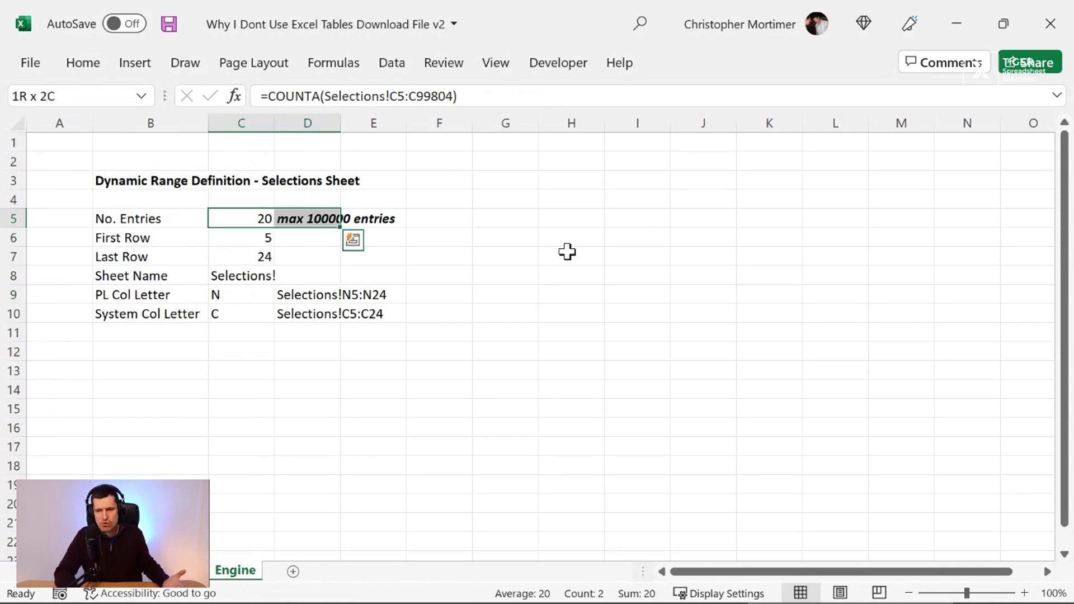
key("shift+Down")
key("shift+Down")
key("shift+Down")
key("shift+Down")
key("shift+Down")
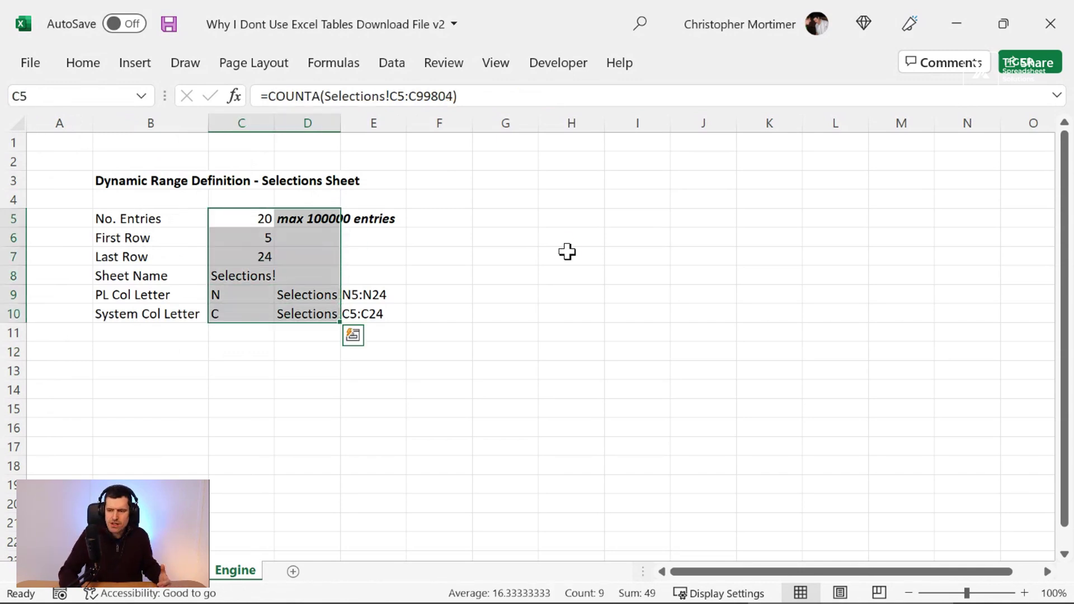
key("Delete")
key("Left")
key("Right")
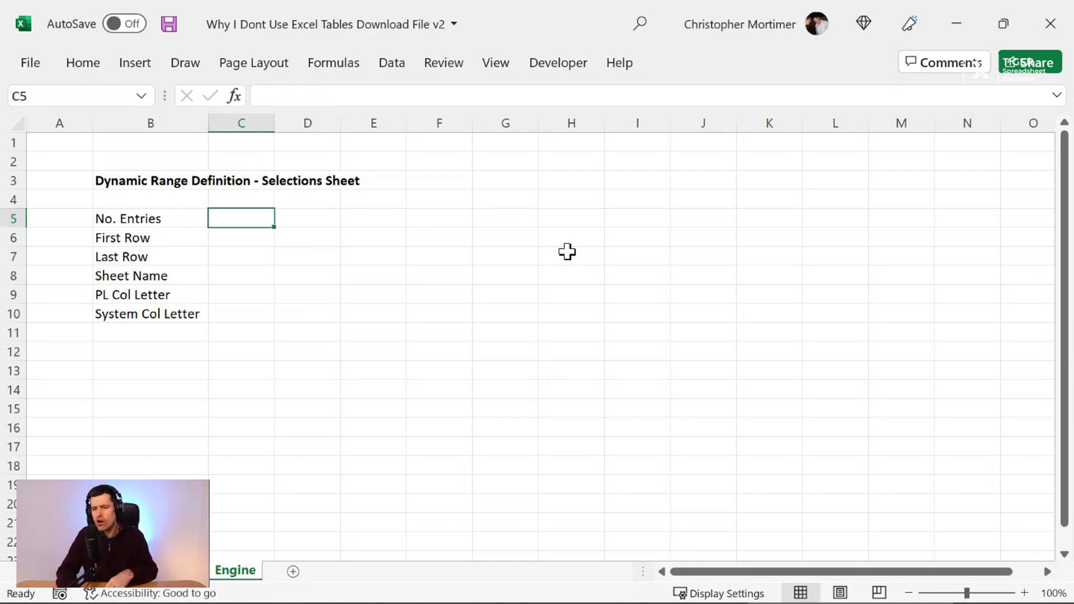
Start a COUNTA formula in Engine cell C5 that references the System Name entries on the Selections sheet from C5 downward.
type("=counta(")
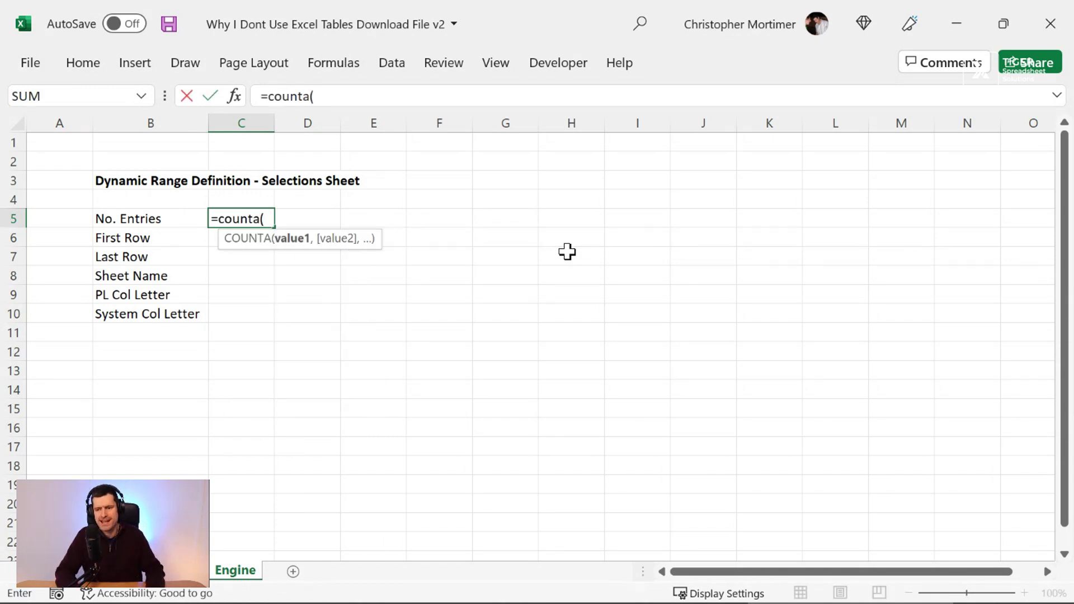
key("ctrl+Page_Up")
key("ctrl+Page_Up")
key("Down")
key("Down")
key("Down")
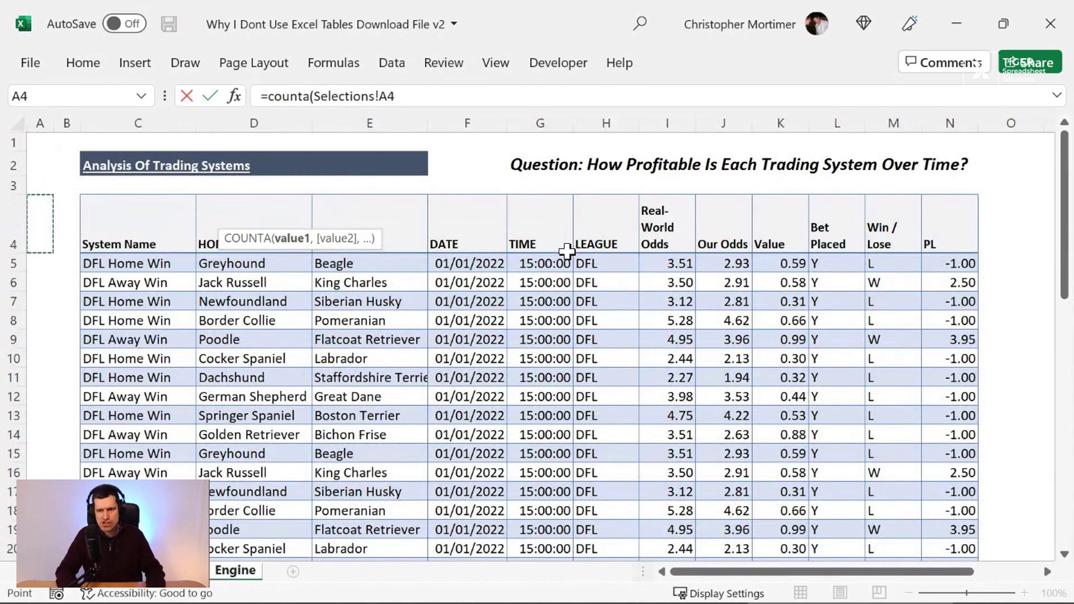
key("Down")
key("Down")
key("Right")
key("Right")
key("Up")
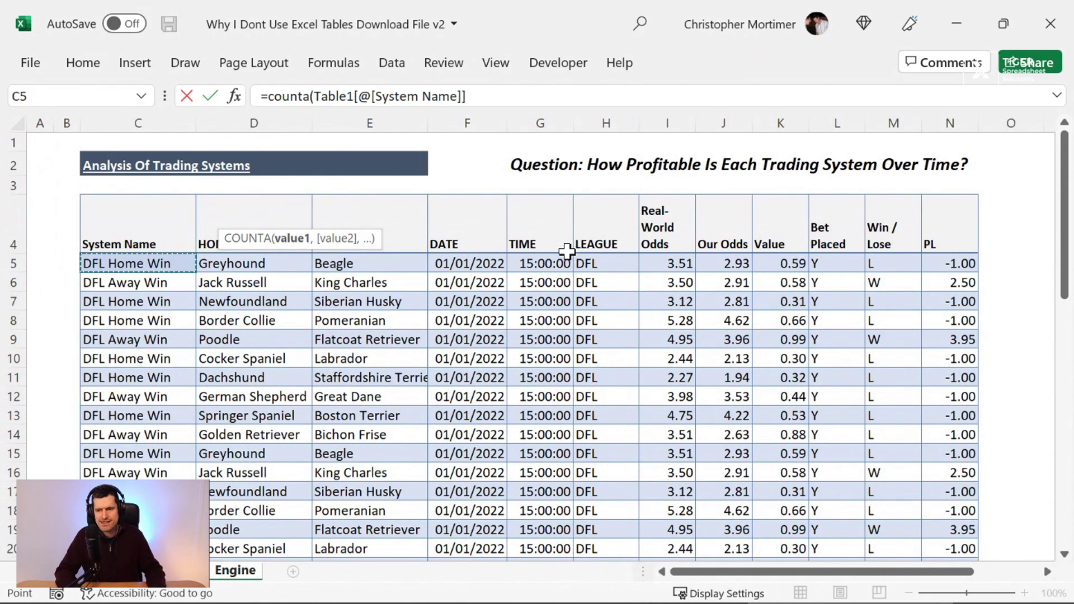
key("ctrl+shift+Down")
key("shift+Up")
key("shift+Up")
key("shift+Up")
key("shift+Up")
key("shift+Up")
key("shift+Up")
key("shift+Up")
key("shift+Up")
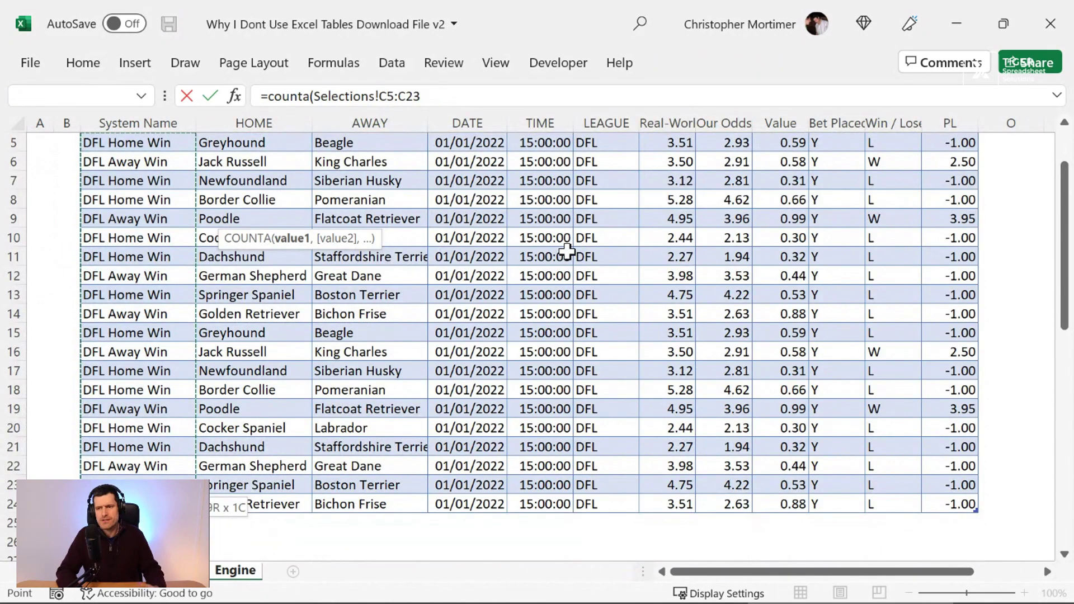
Extend the COUNTA range to row 10000 and complete the formula as =COUNTA(Selections!C5:C10000).
left_click(434, 96)
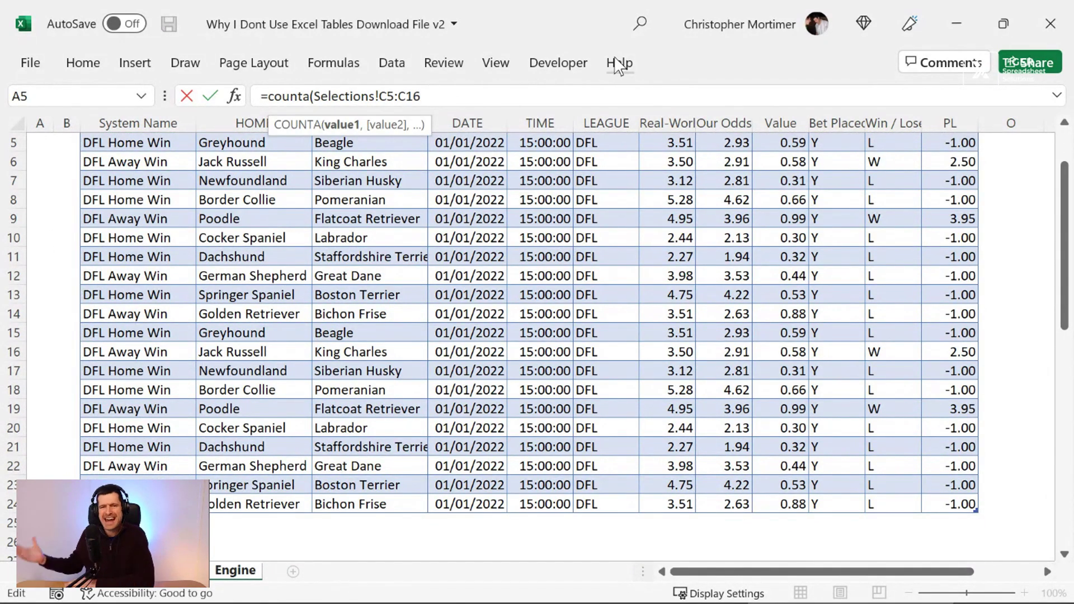
key("BackSpace")
key("BackSpace")
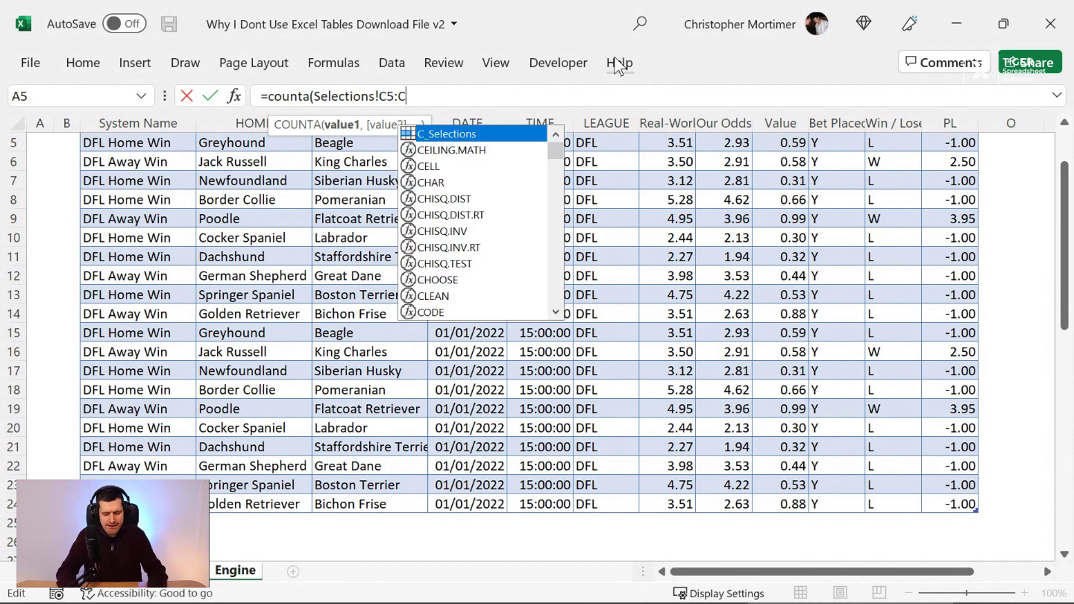
type("10000")
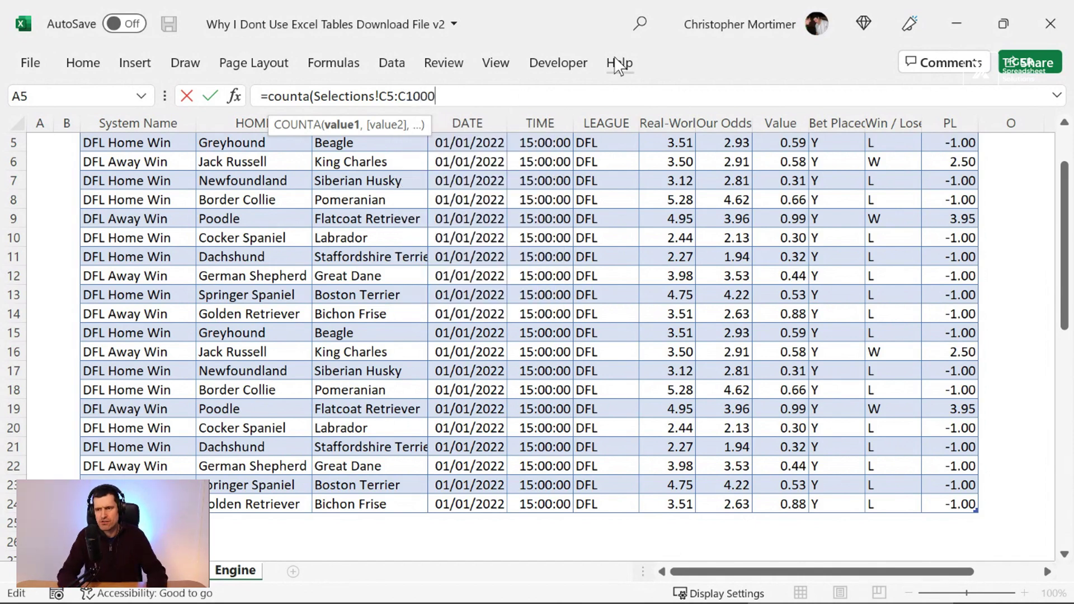
key("Return")
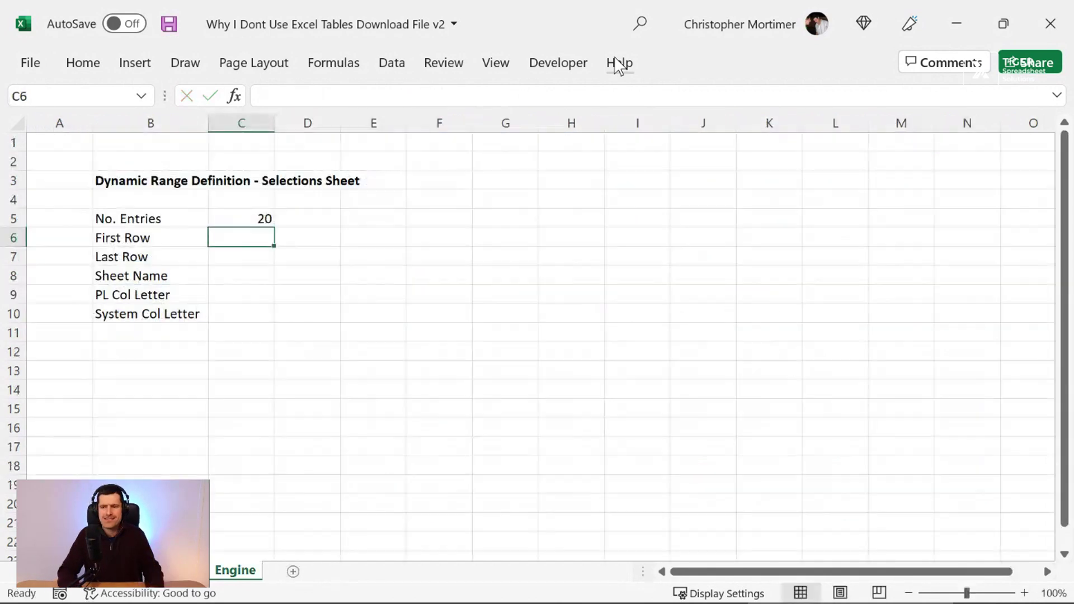
key("Up")
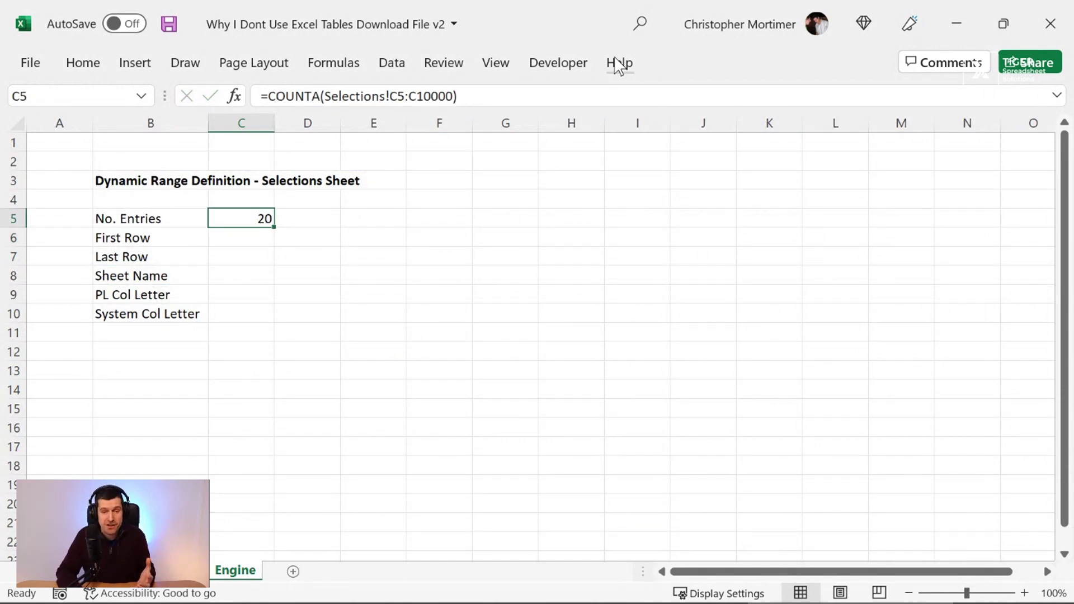
Add the note "note: max 10000 rows" in D5 beside the No. Entries count.
key("Right")
key("Left")
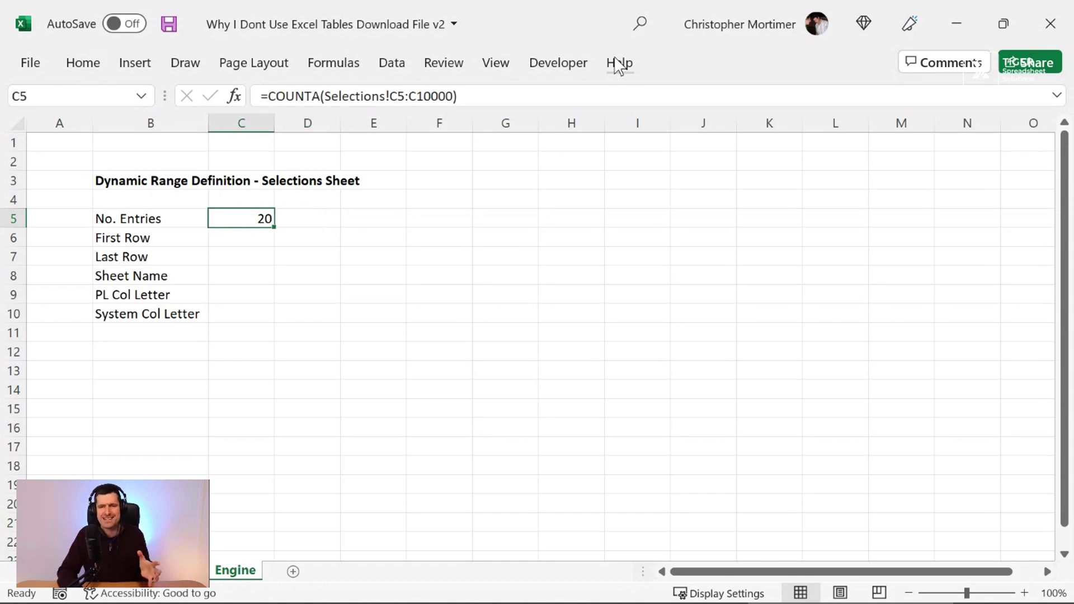
key("Right")
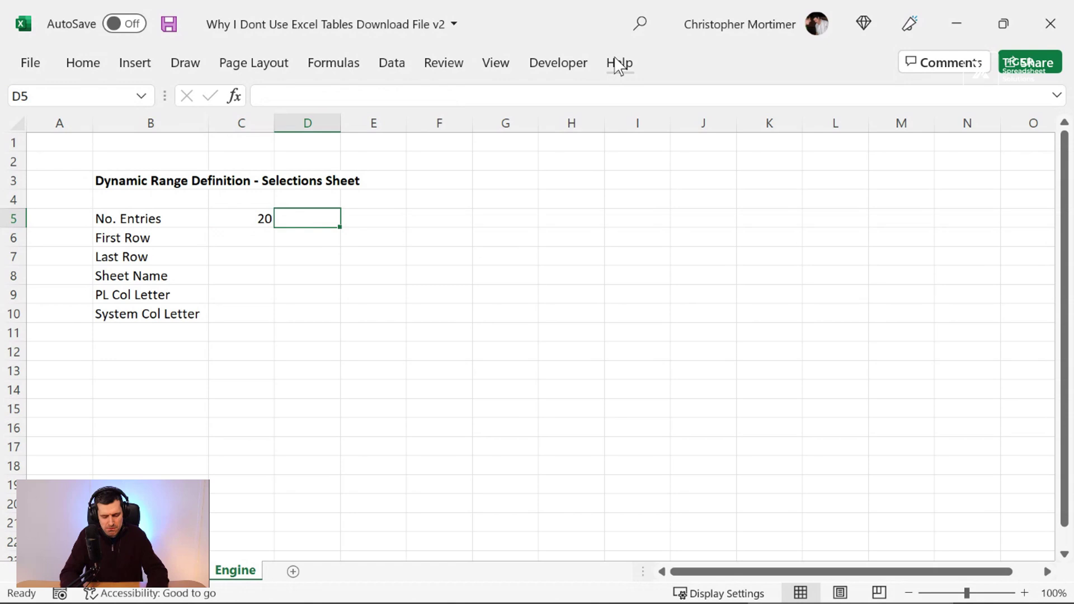
type("note: max")
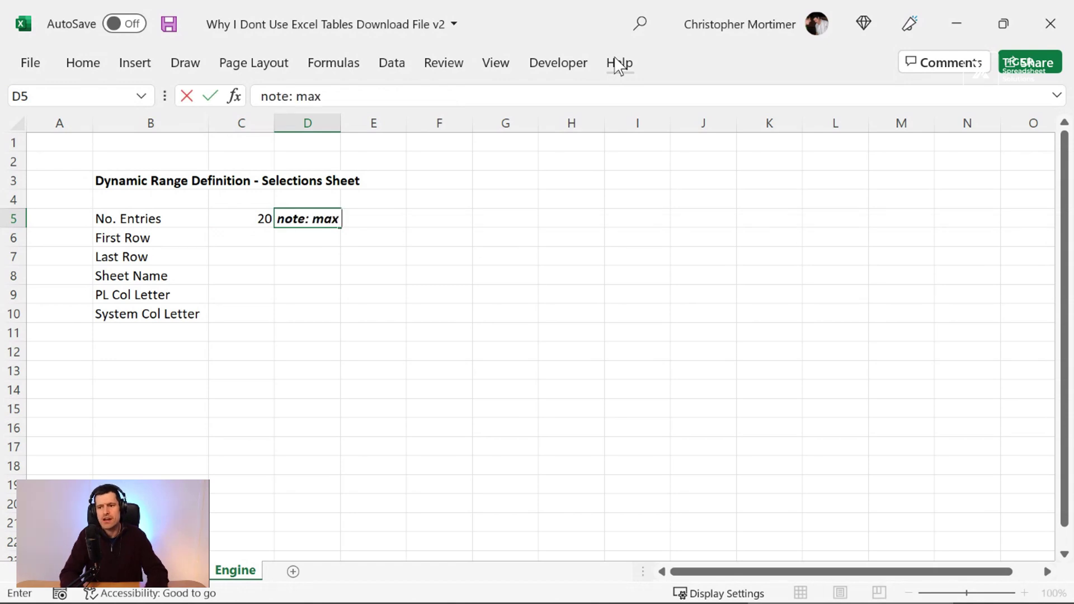
type(" 10000")
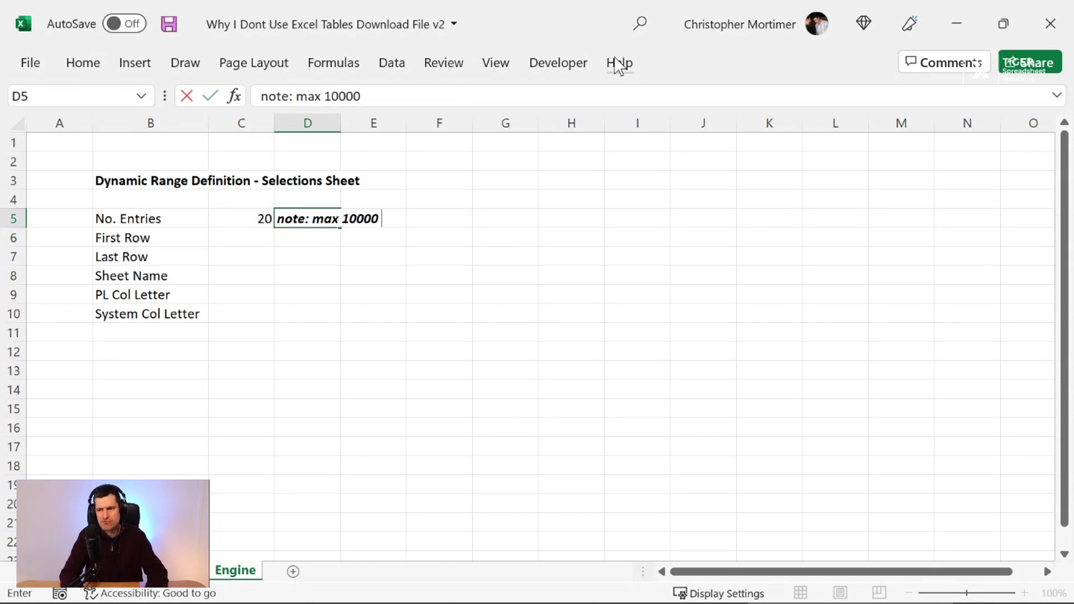
type(" rows")
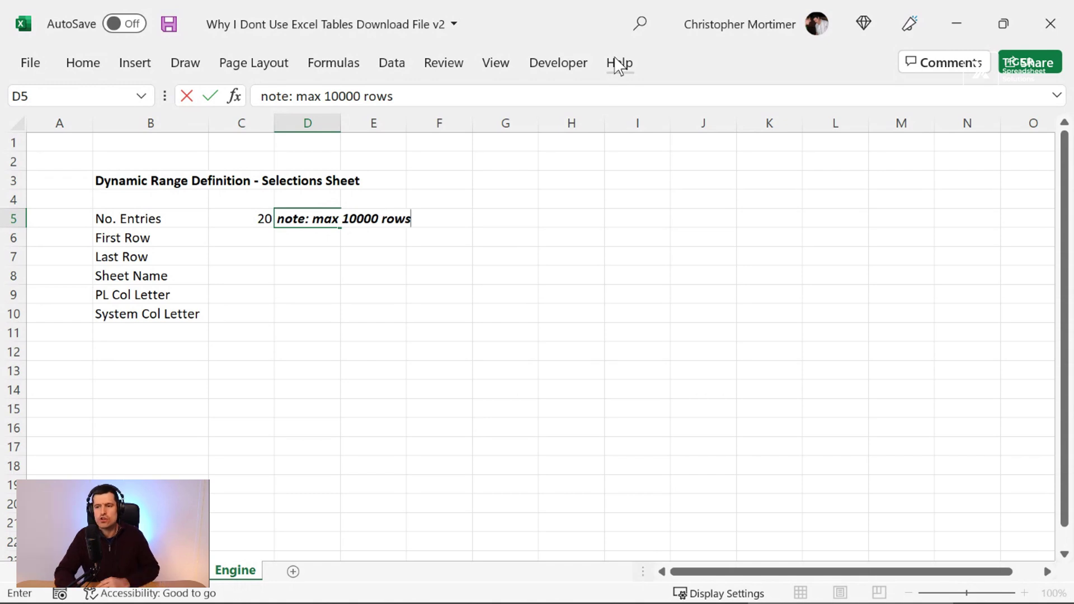
key("ctrl+Return")
key("Left")
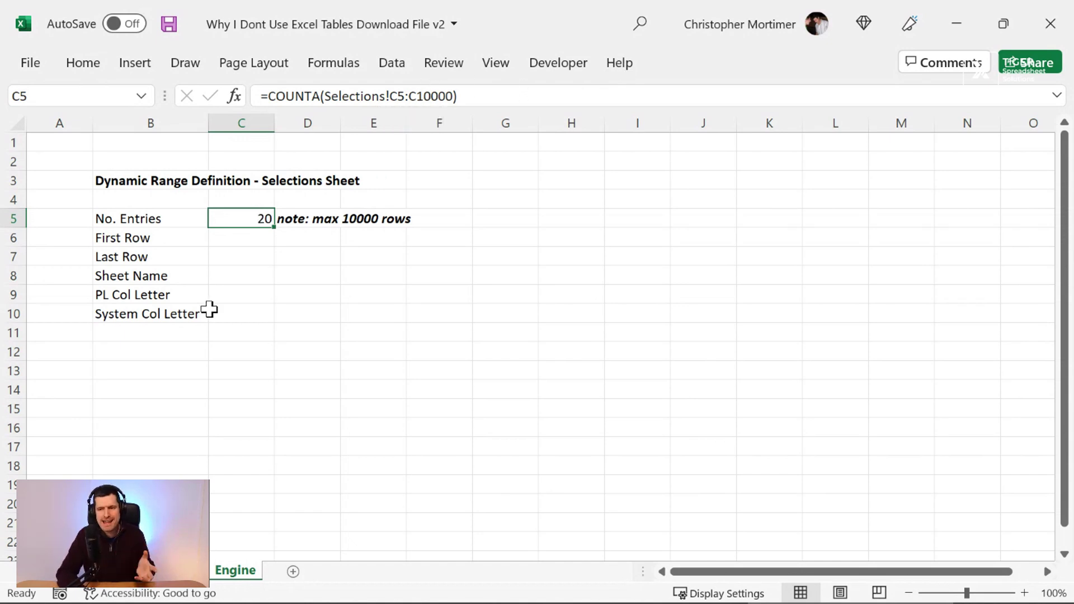
Review the System Name entries from C5 down on the Selections sheet against the No. Entries count on the Engine sheet.
key("ctrl+Page_Up")
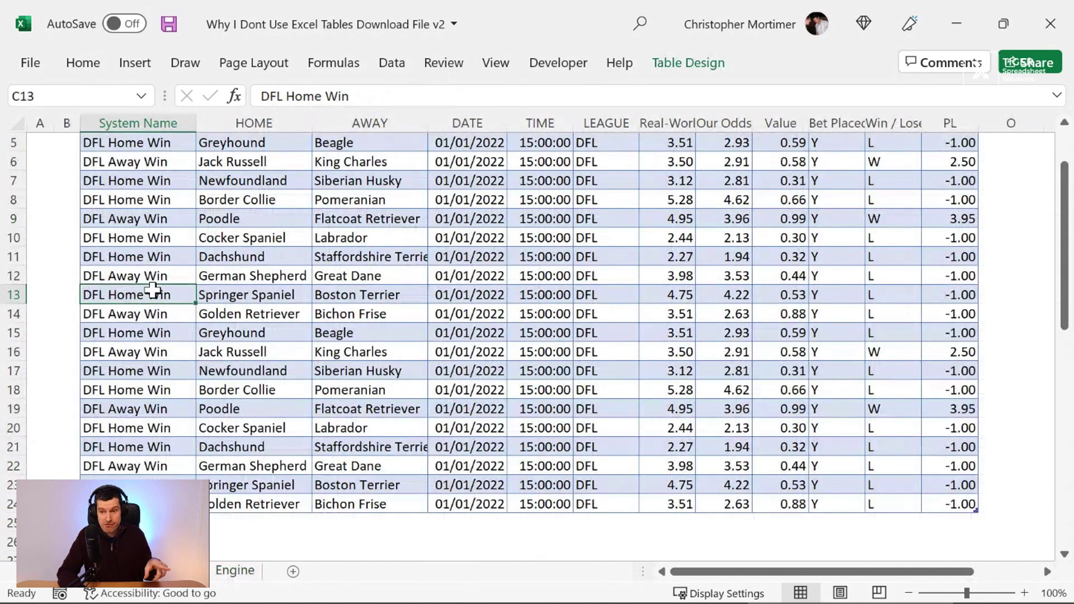
key("ctrl+Up")
key("Down")
key("Down")
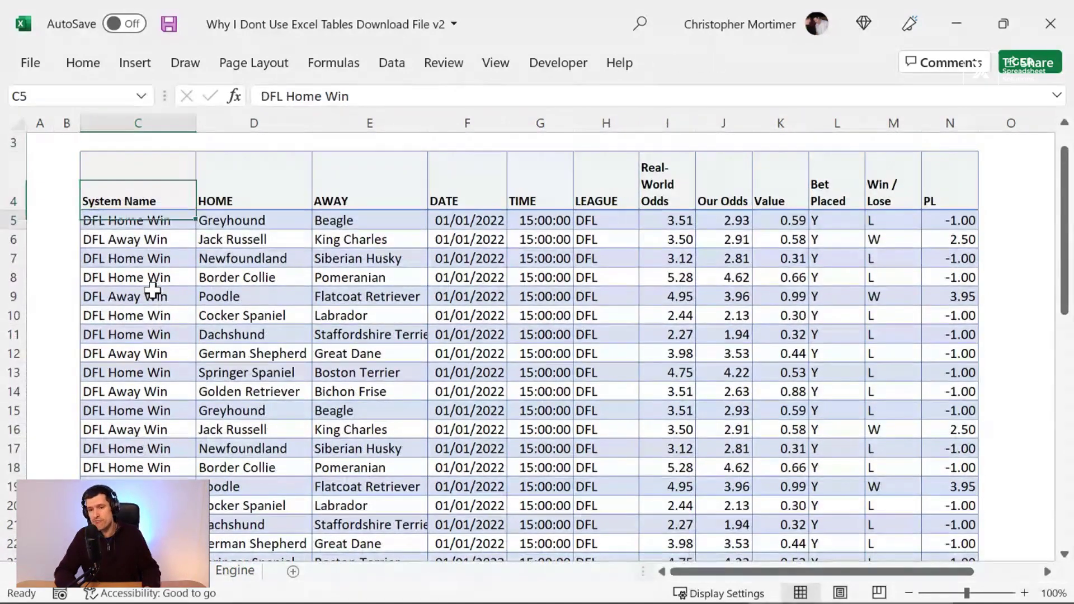
key("ctrl+shift+Down")
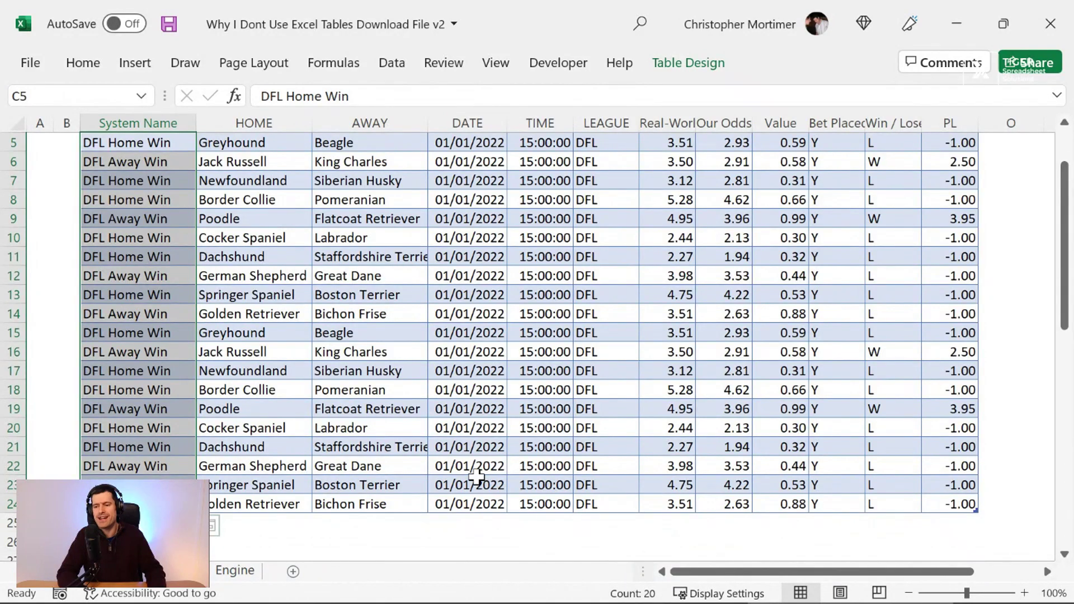
key("Up")
key("Up")
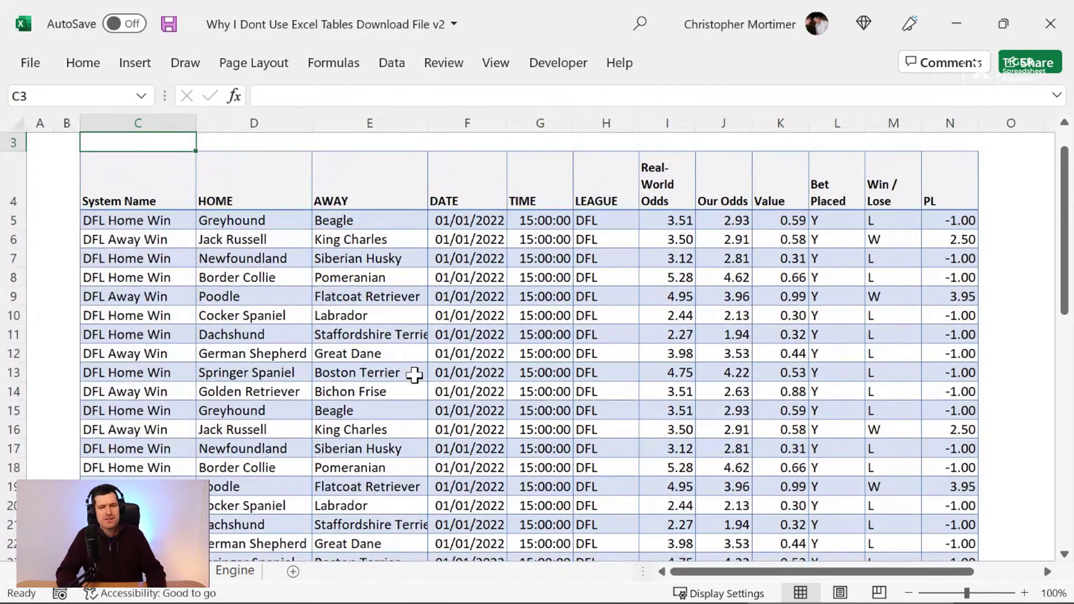
key("ctrl+Page_Down")
key("ctrl+Page_Down")
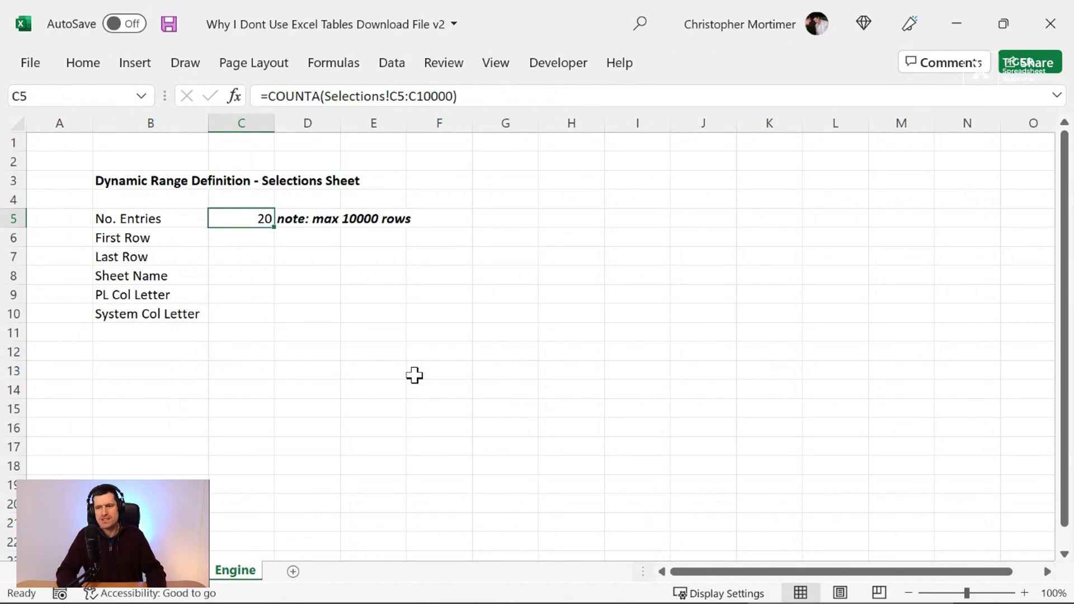
Check where the data starts on the Selections sheet and enter 5 as the First Row in Engine cell C6.
key("Down")
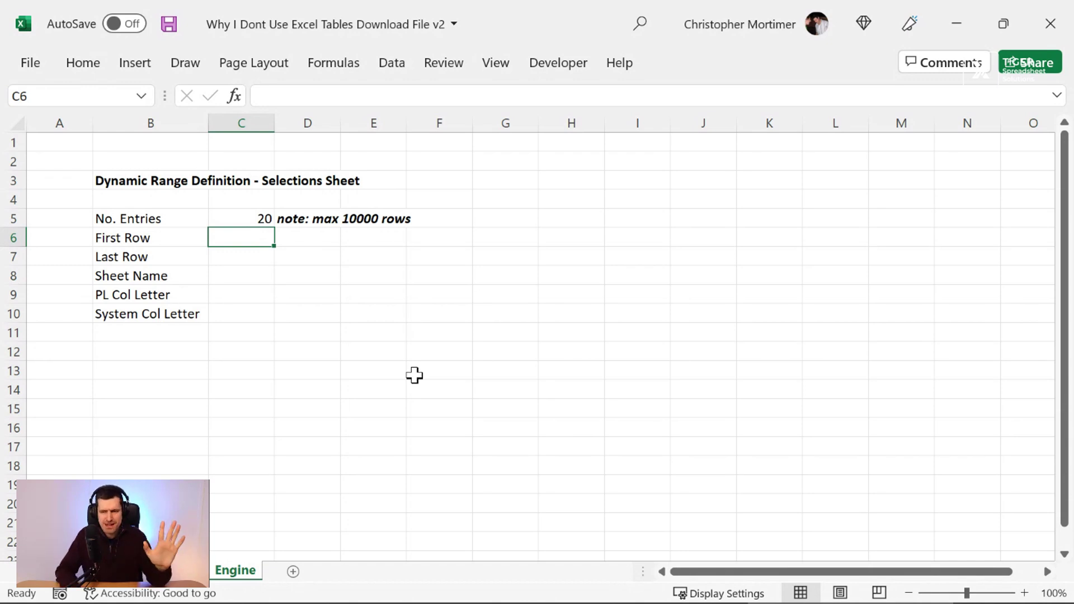
key("ctrl+Page_Up")
key("ctrl+Page_Up")
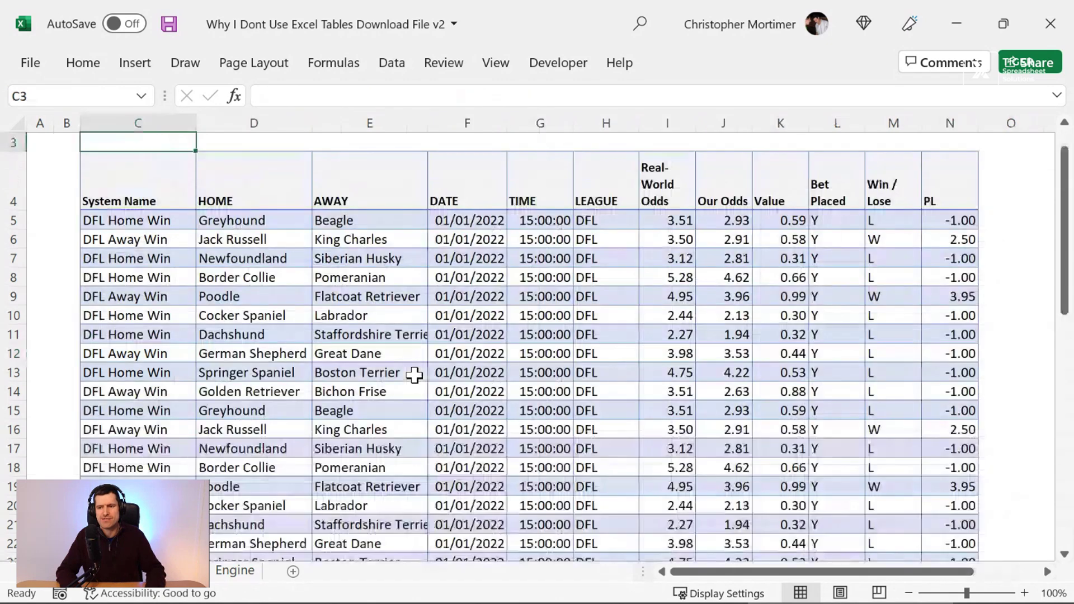
key("Down")
key("Down")
key("ctrl+Page_Down")
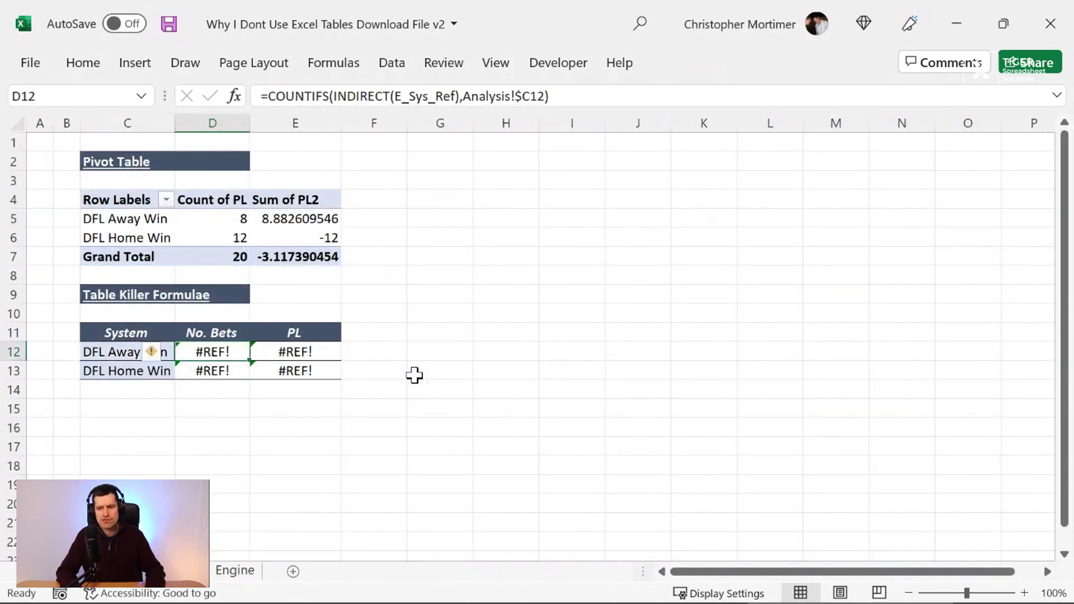
key("ctrl+Page_Down")
type("5")
key("Return")
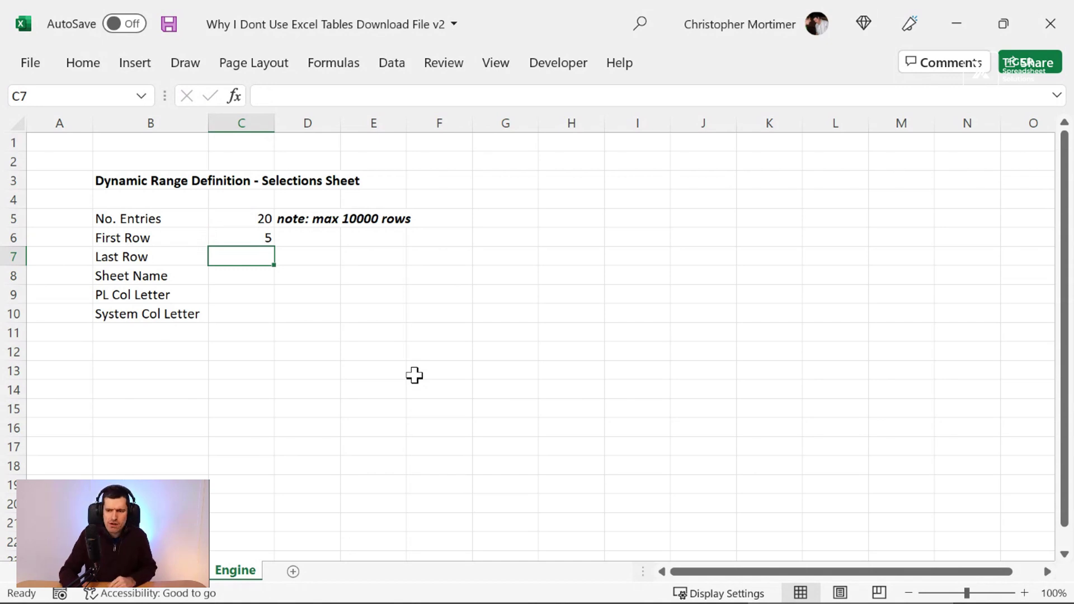
Calculate the Last Row in C7 with =C6+C5-1 and check it against the final table row on the Selections sheet.
type("=")
key("Up")
type("+")
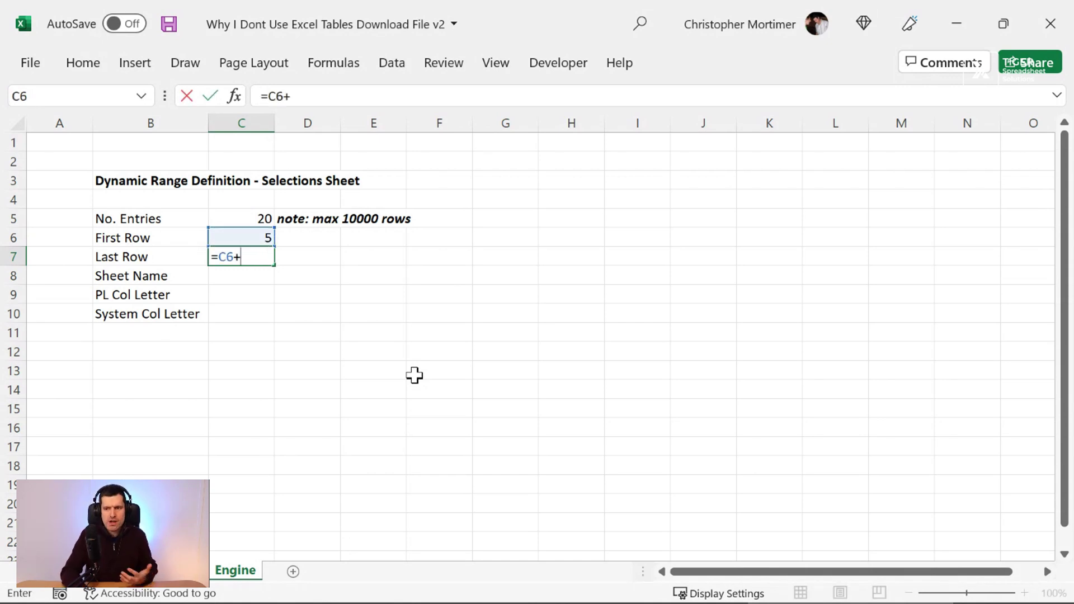
key("Up")
key("Up")
type("-1")
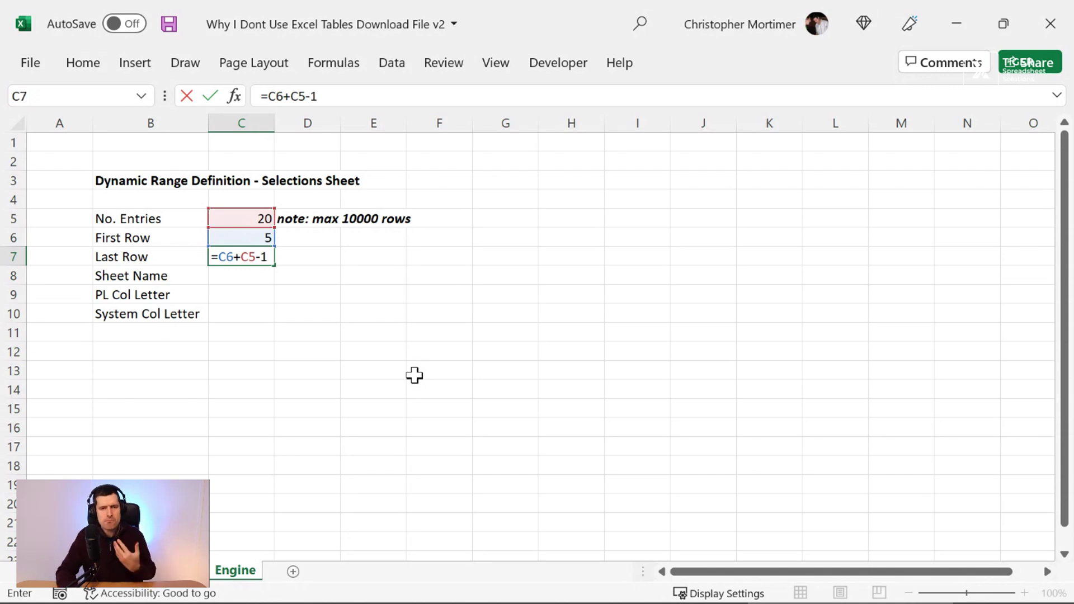
key("Return")
key("Up")
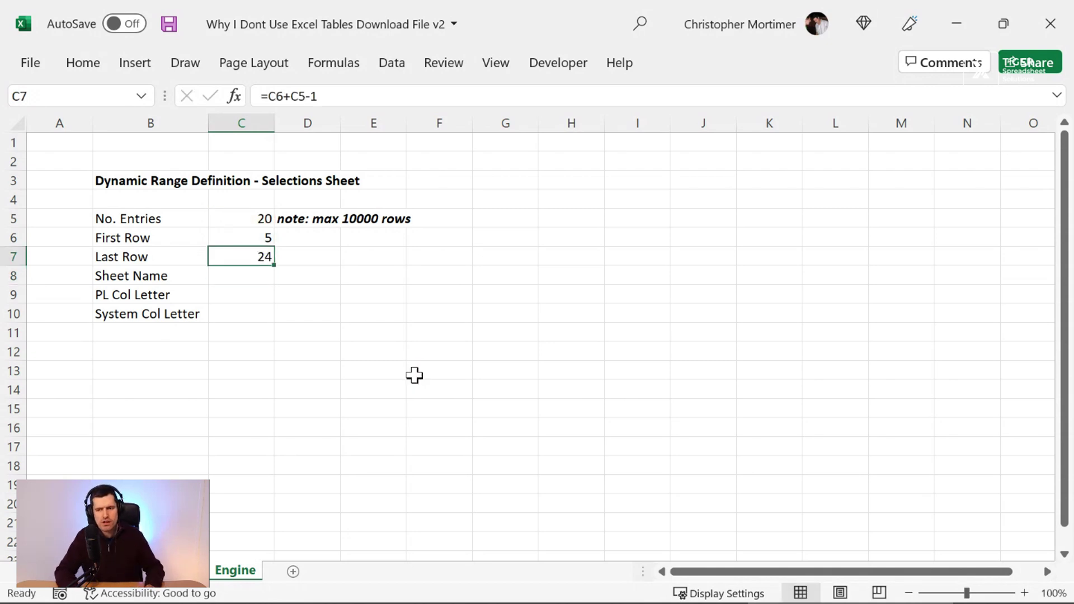
key("ctrl+Page_Up")
key("ctrl+Page_Up")
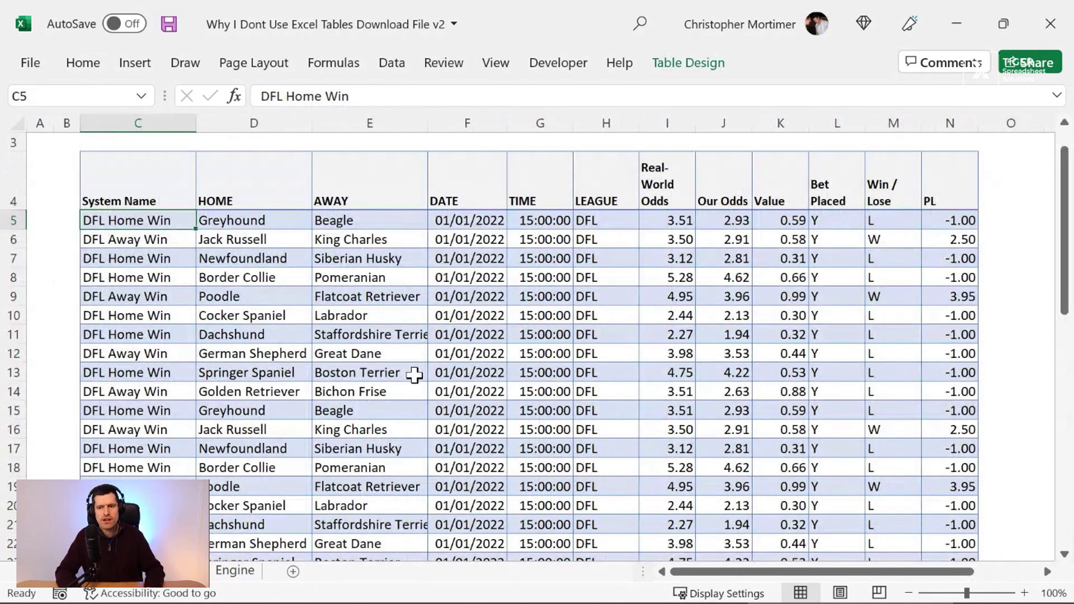
key("ctrl+Down")
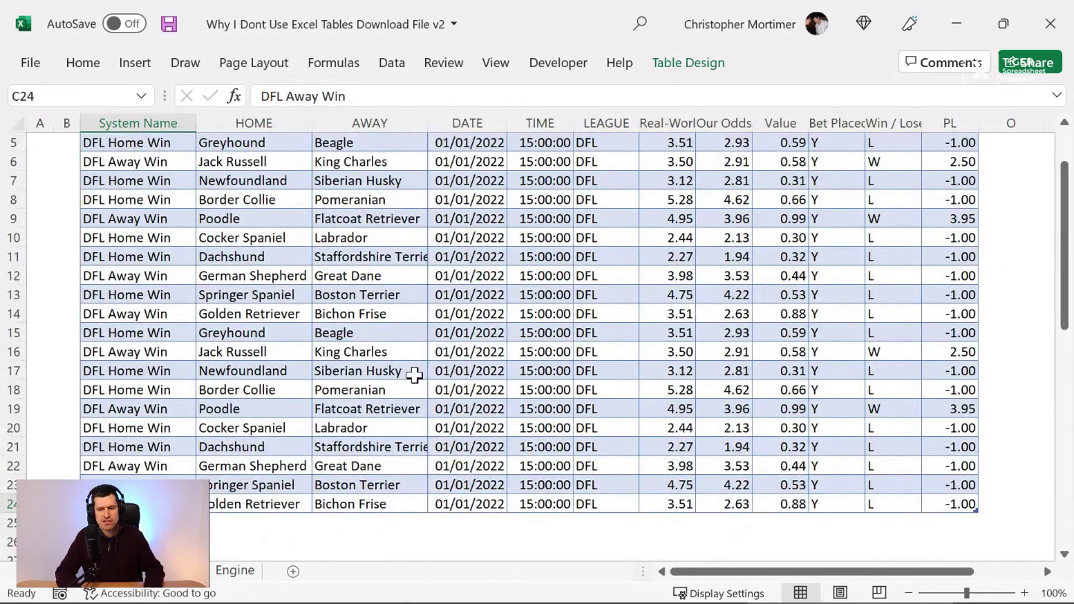
key("ctrl+Page_Down")
key("ctrl+Page_Down")
Enter Selections! as the Sheet Name in Engine cell C8.
key("Down")
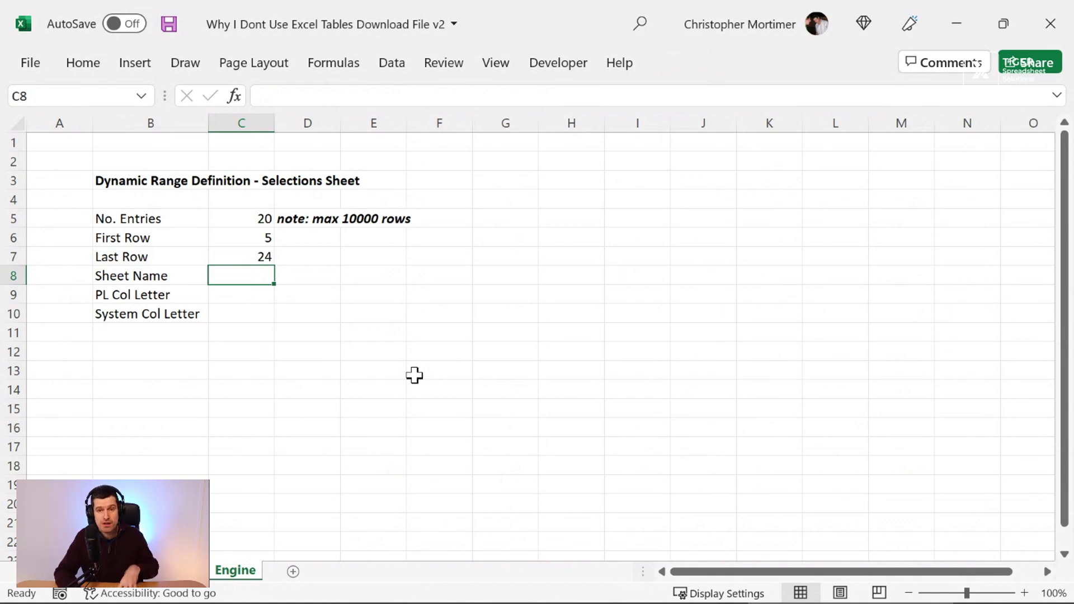
type("Selection")
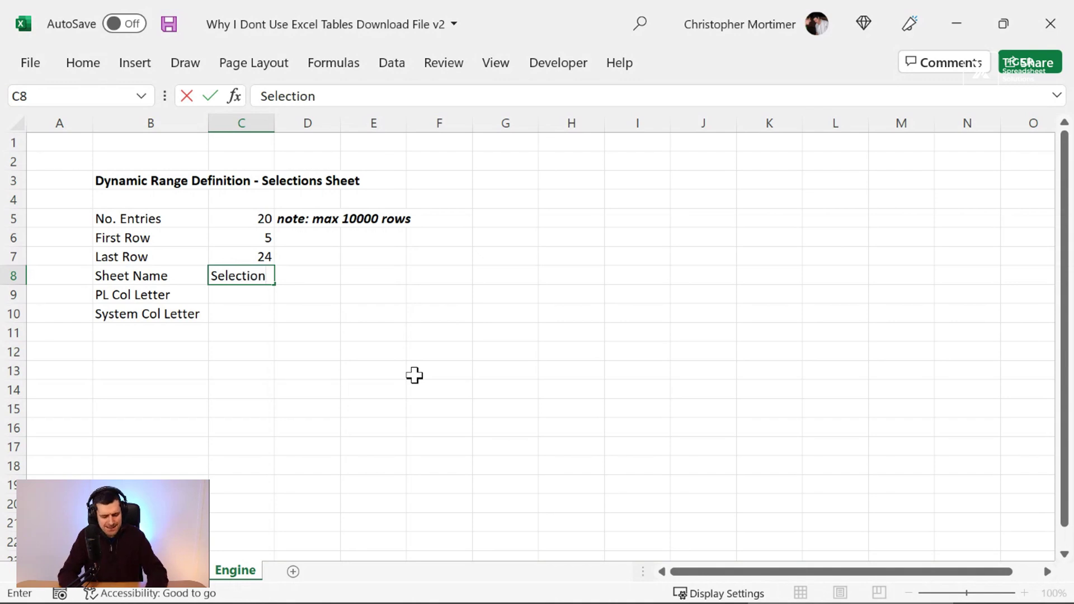
type("s!")
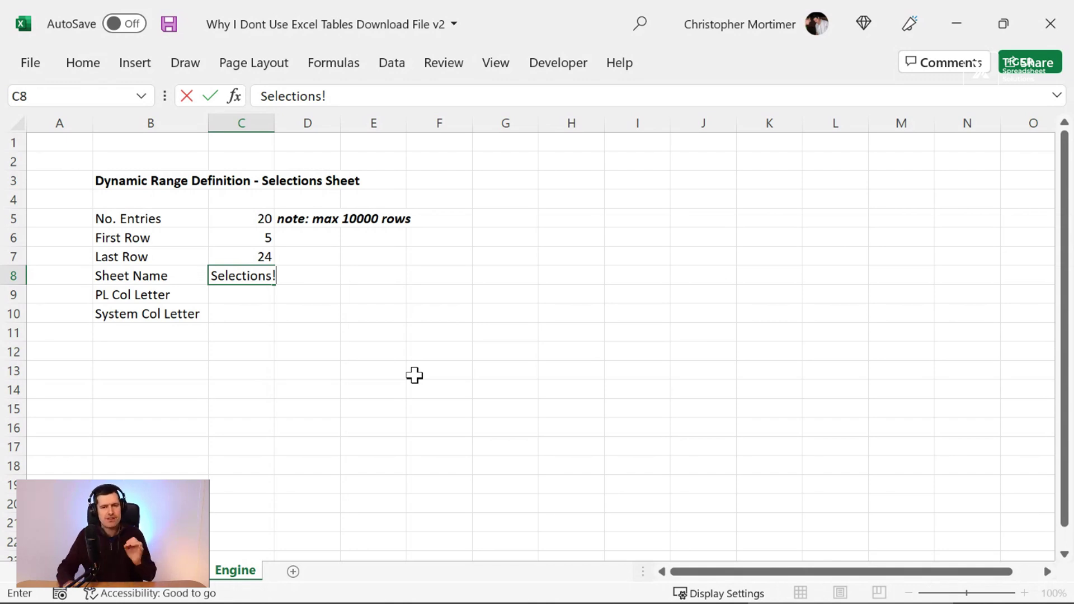
key("Return")
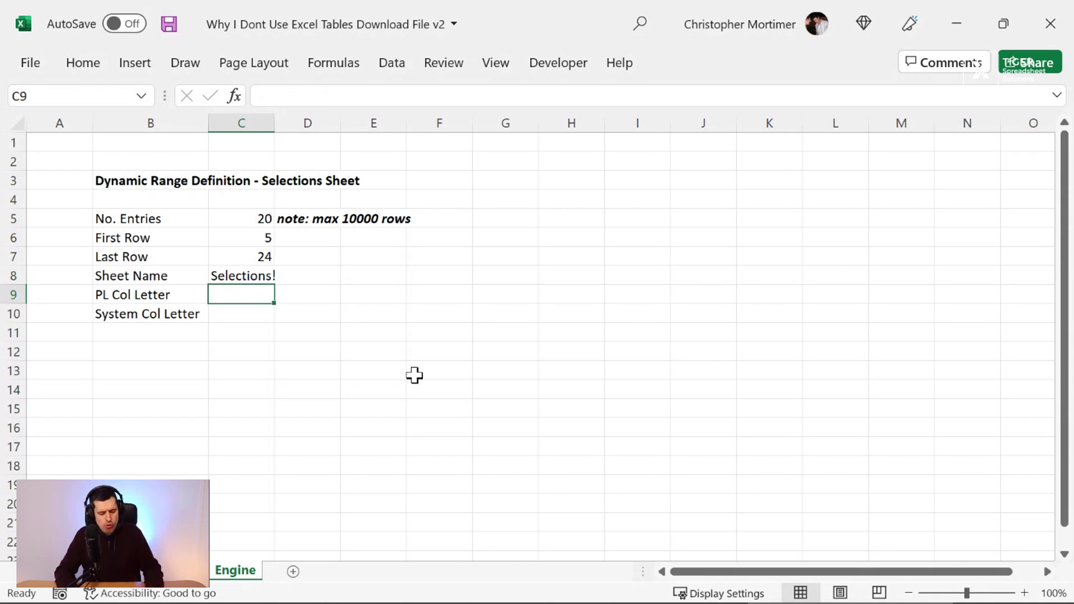
Examine the No. Bets and PL formulas under Table Killer Formulae on the Analysis sheet.
key("ctrl+Page_Up")
key("Down")
key("Up")
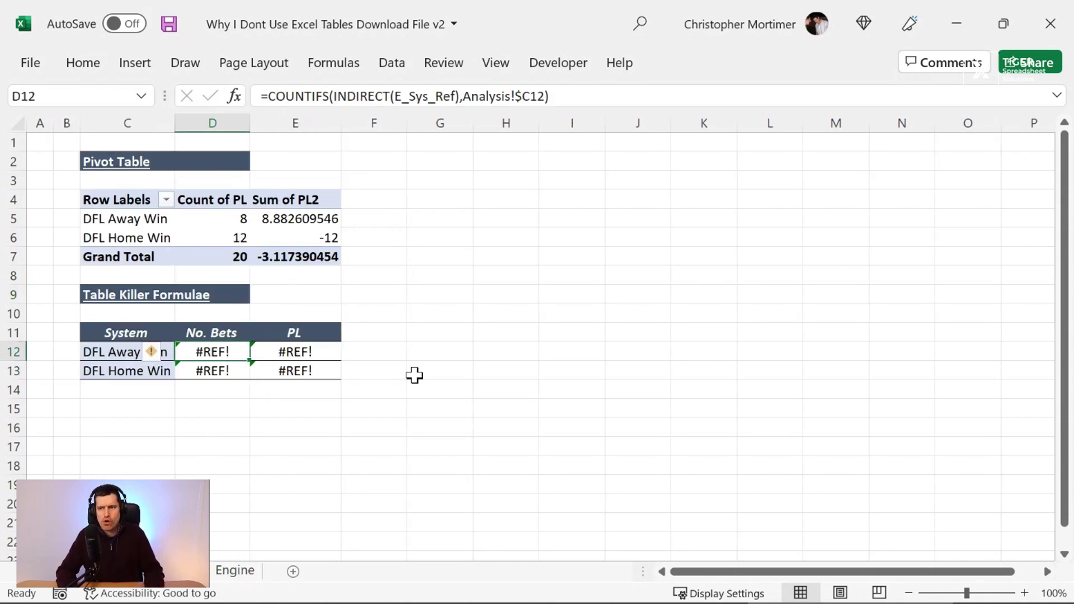
key("Right")
key("Left")
key("Up")
key("Down")
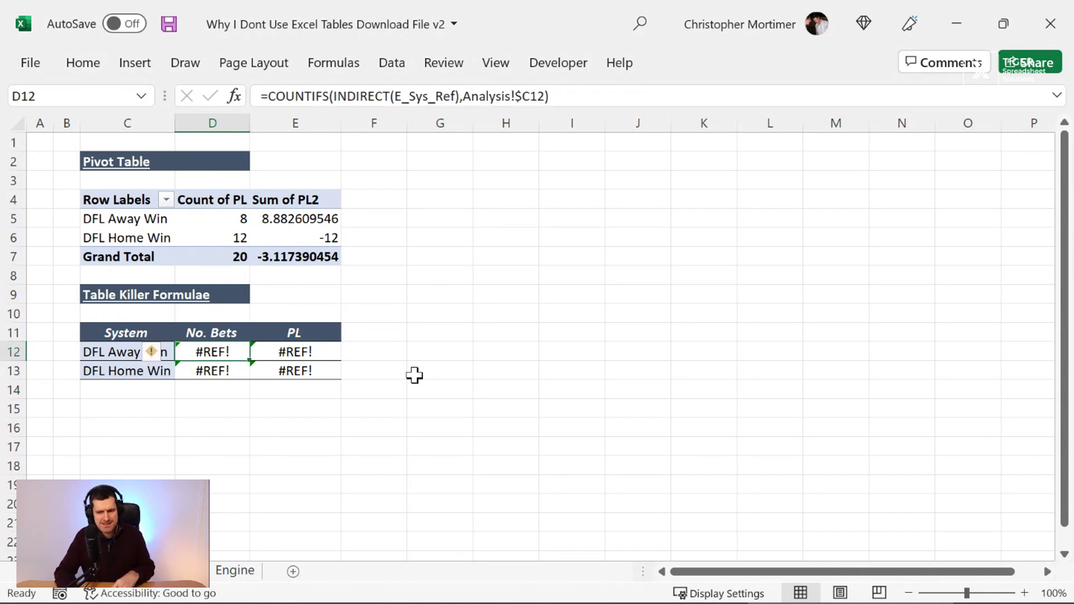
Review the question about each trading system's profitability over time in row 2 of the Selections sheet.
key("ctrl+Page_Down")
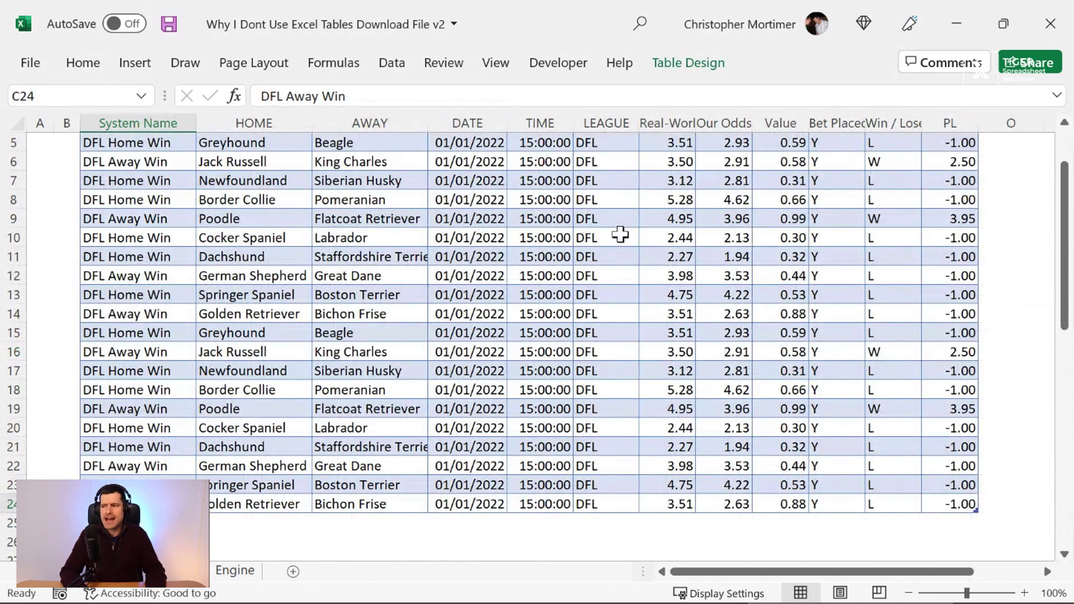
key("ctrl+Up")
key("ctrl+Up")
key("ctrl+Up")
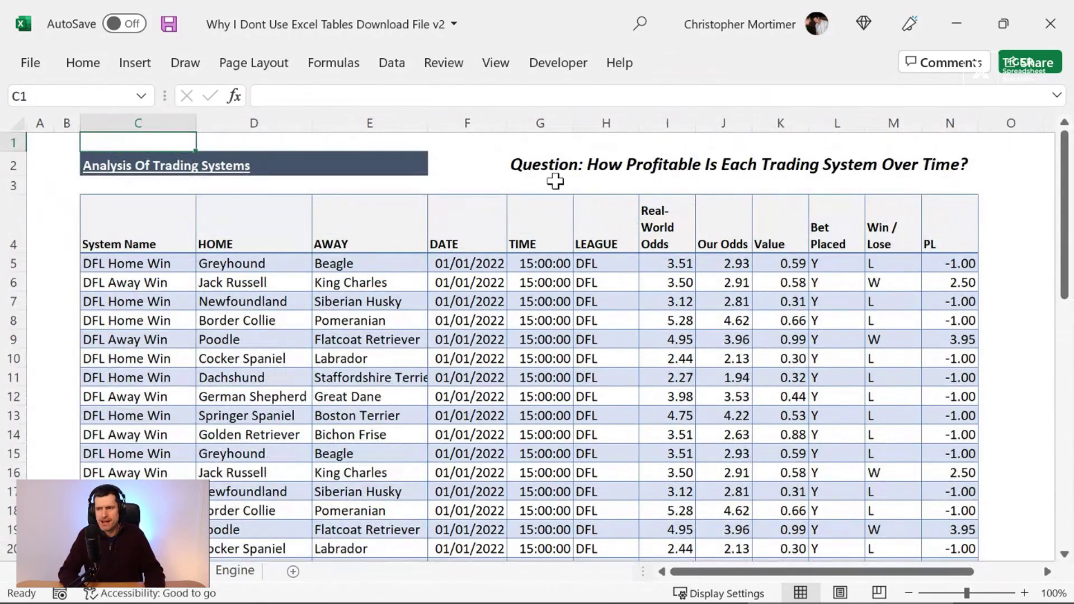
left_click(551, 162)
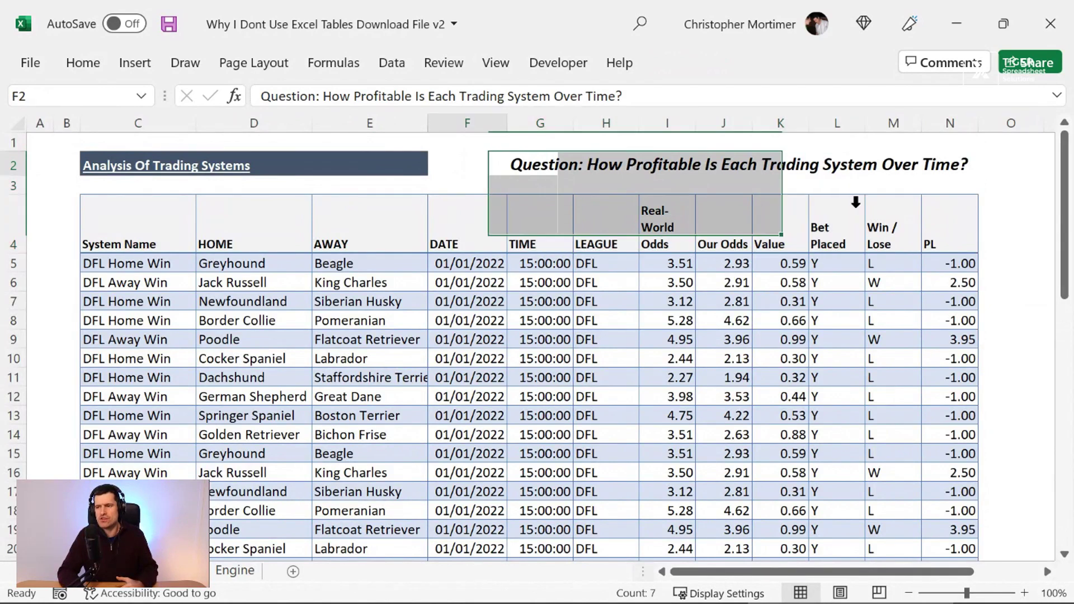
key("shift+Right")
key("shift+Right")
key("shift+Right")
key("shift+Right")
key("shift+Right")
key("shift+Right")
key("shift+Right")
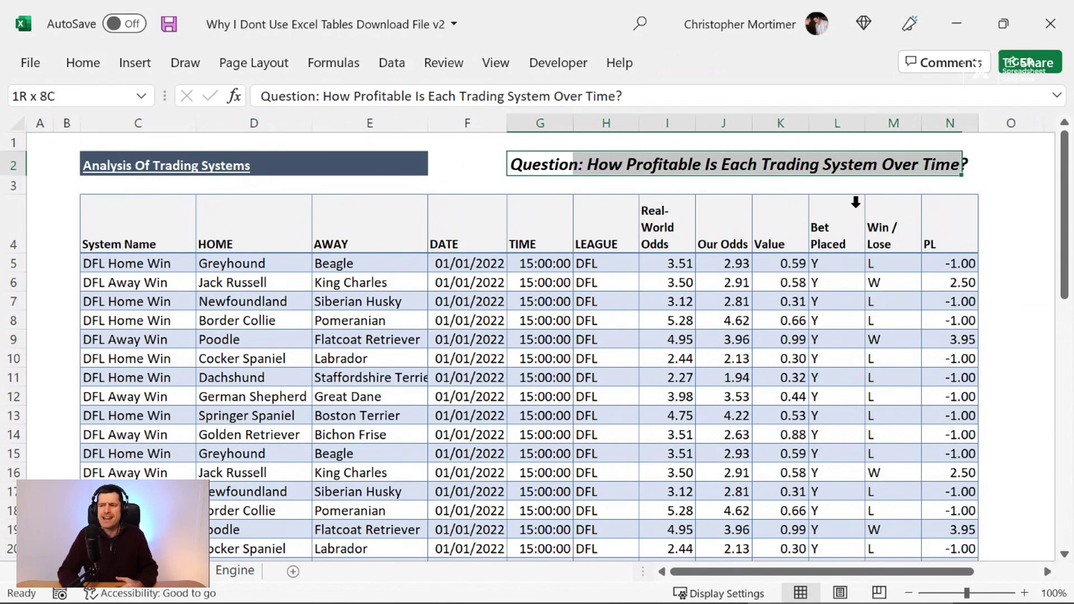
Examine the Selections table headers from System Name to PL to identify the columns needed for the analysis.
left_click(147, 245)
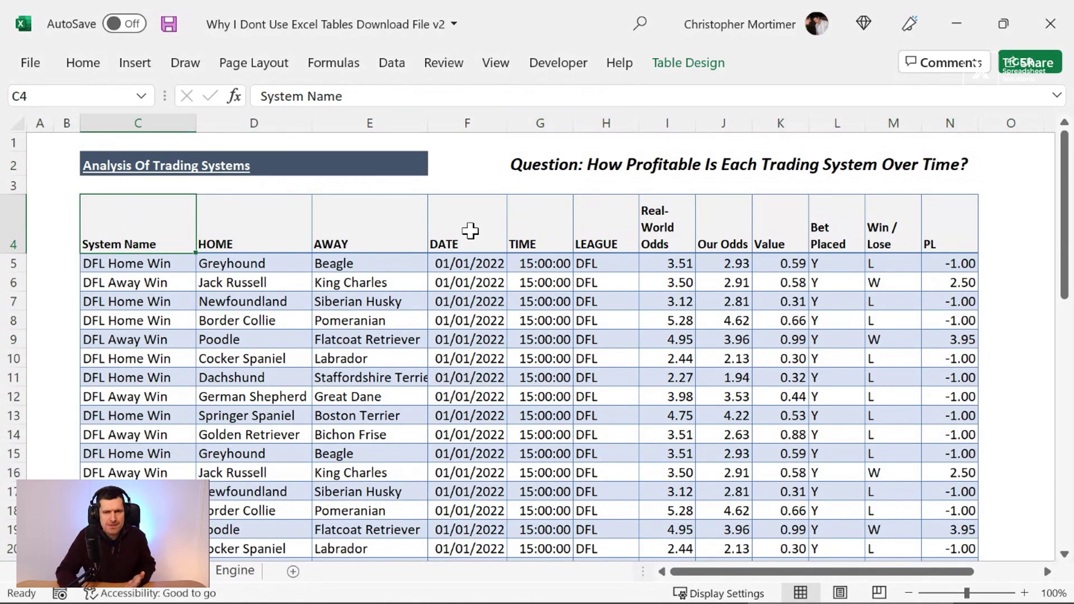
key("Right")
key("Right")
key("Right")
key("Right")
key("Right")
key("Right")
key("Right")
key("Right")
key("Right")
key("Right")
key("Right")
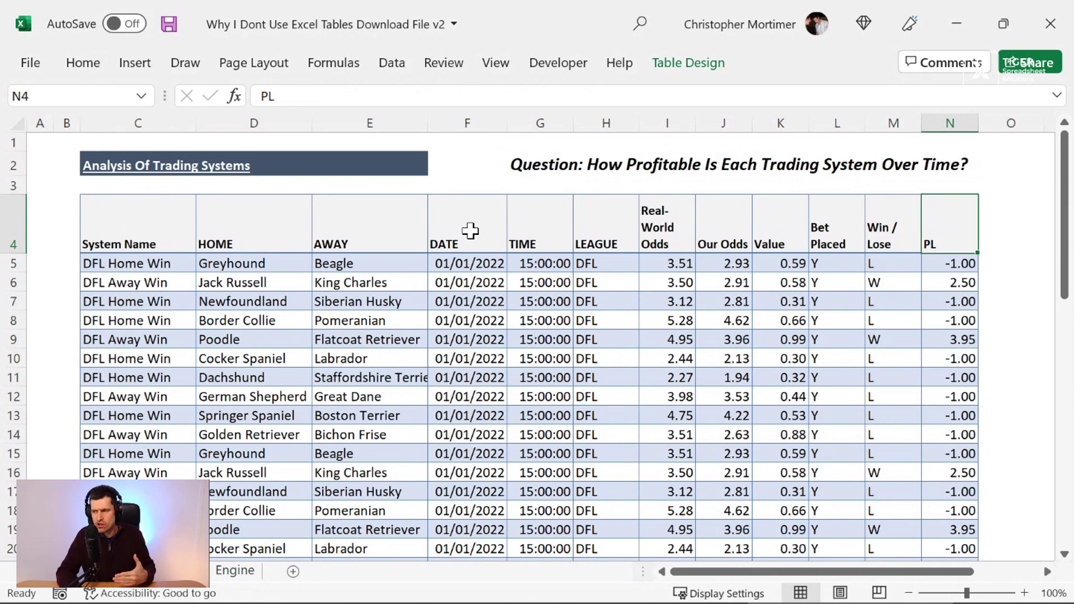
left_click(96, 230)
left_click(154, 223)
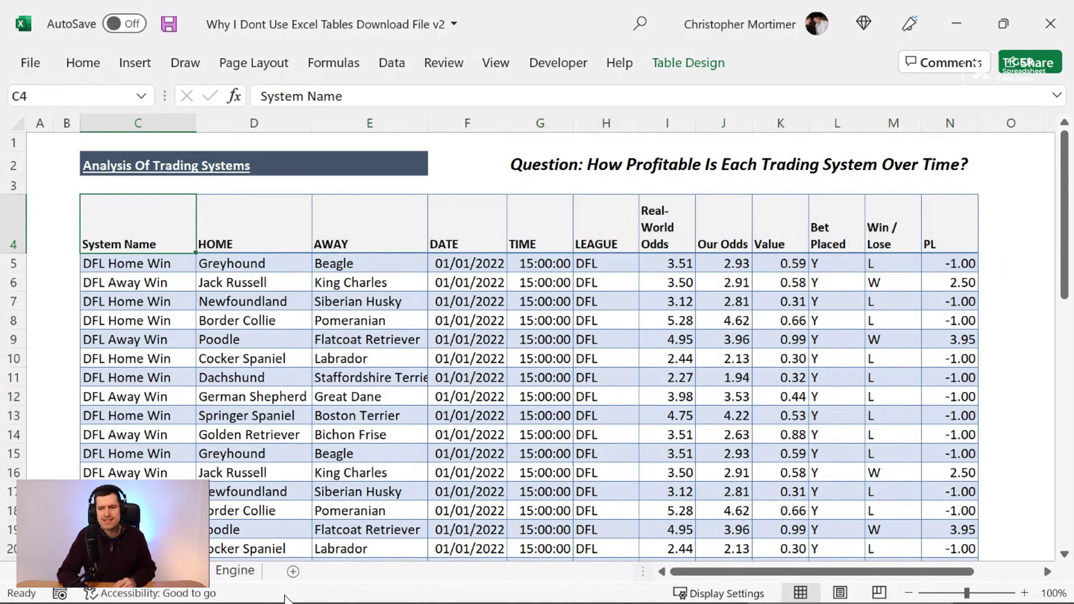
On the Engine sheet, enter N as the PL Col Letter in C9 and C as the System Col Letter in C10.
left_click(239, 571)
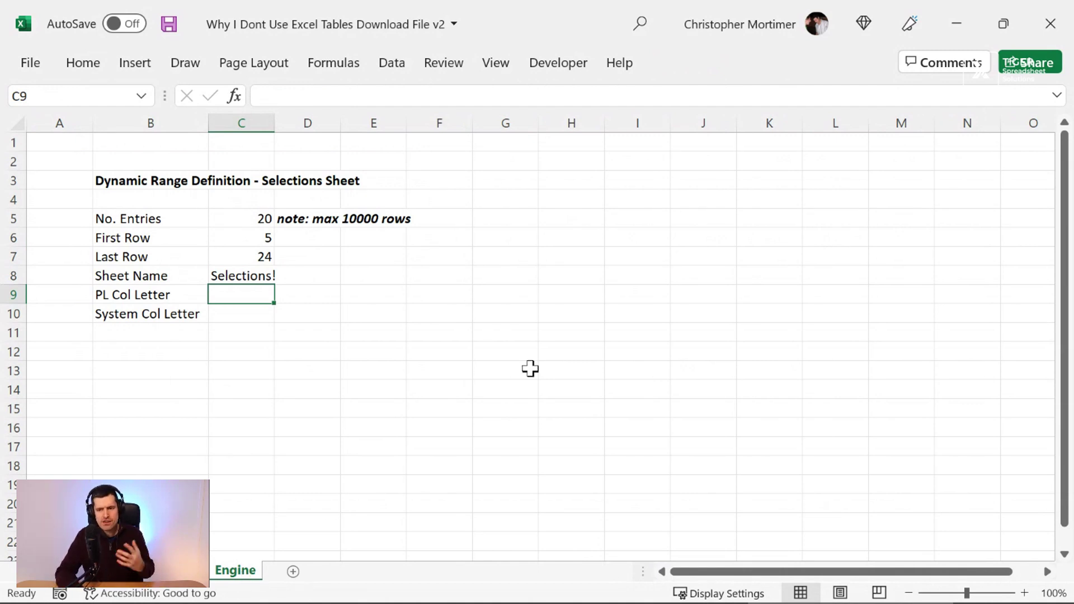
type("N")
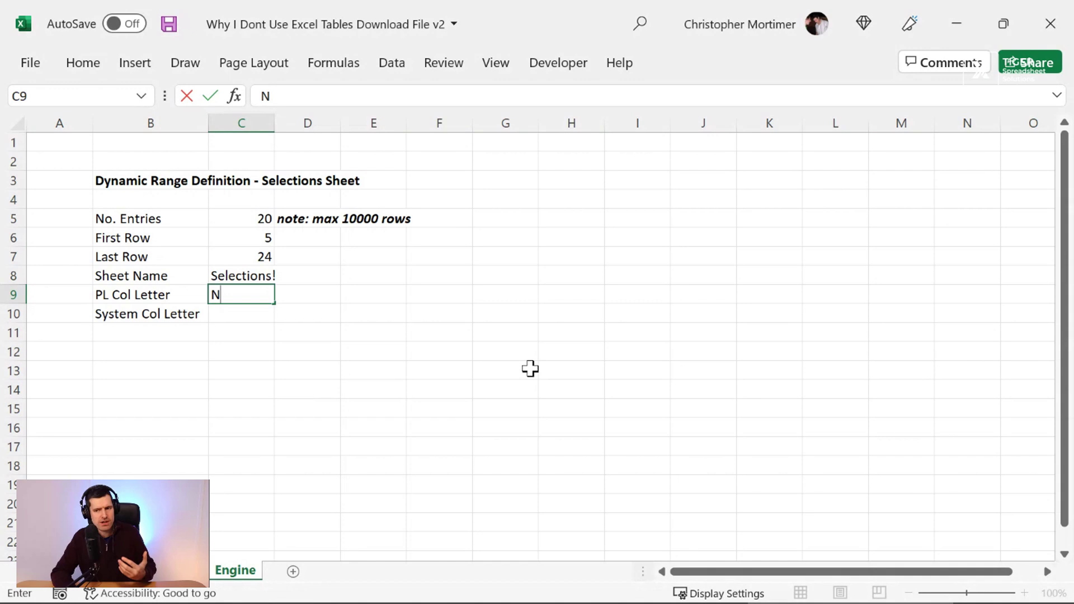
key("Return")
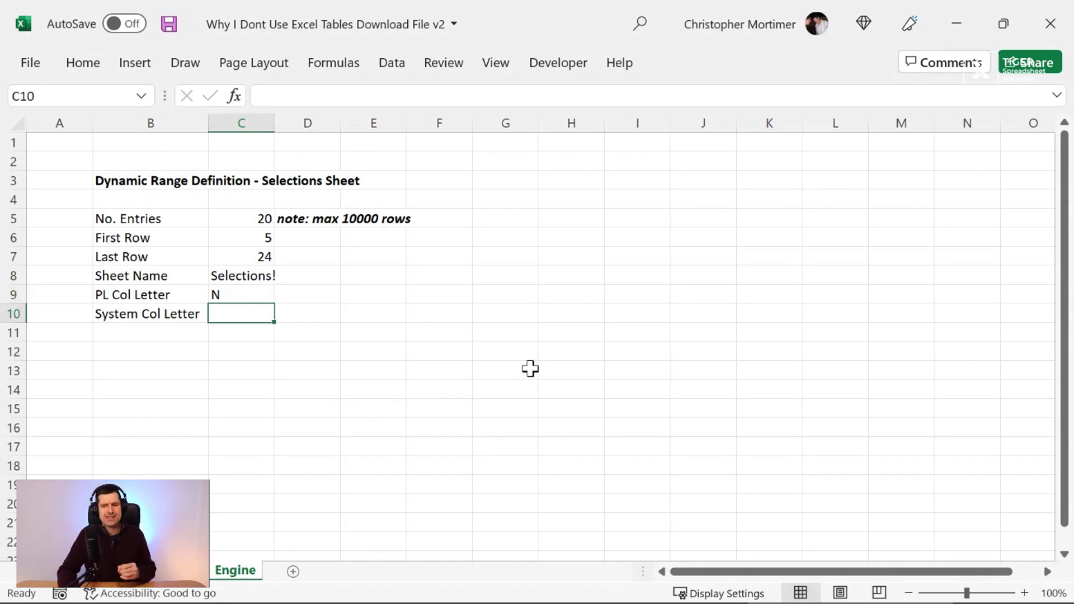
type("C")
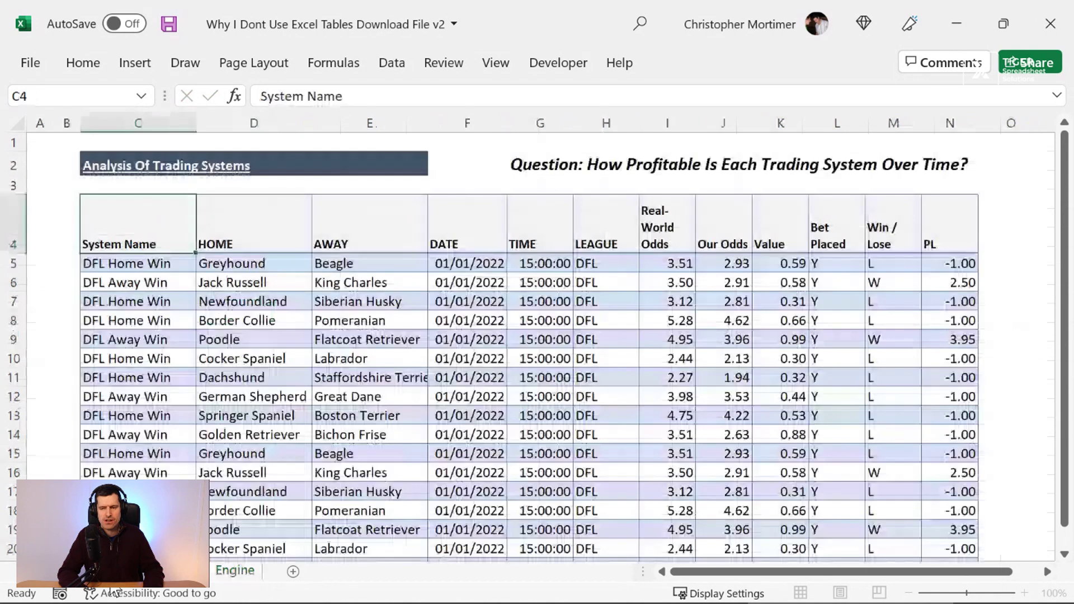
left_click(173, 571)
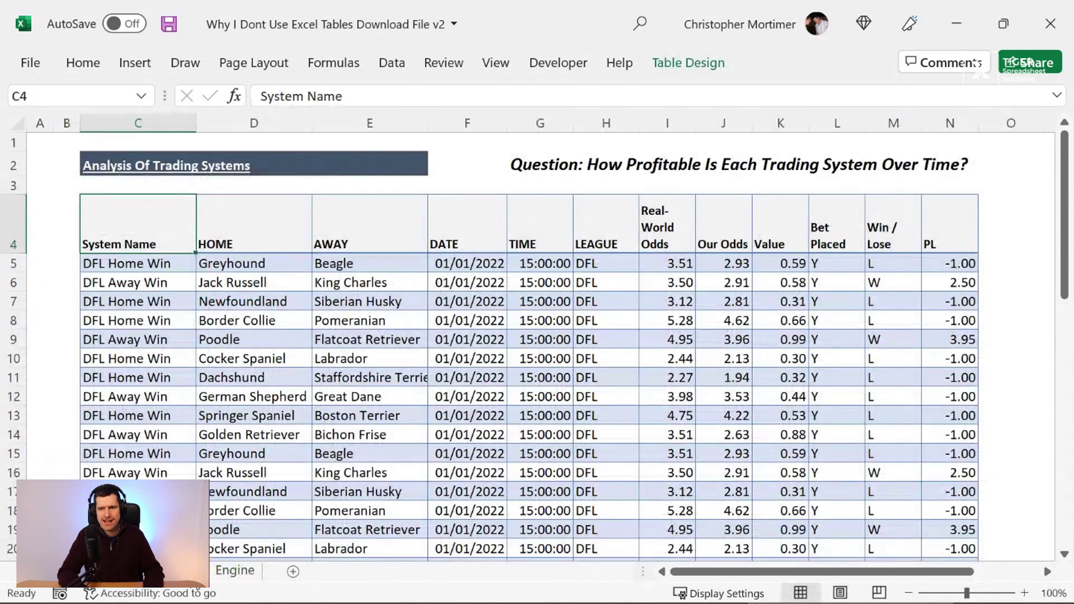
left_click(226, 571)
left_click(372, 292)
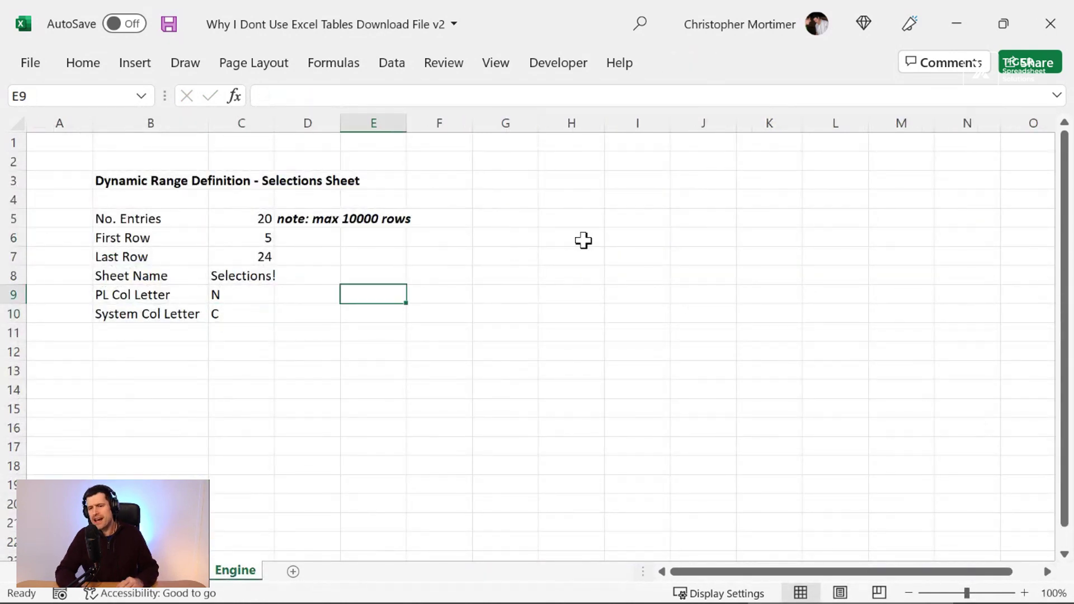
Examine named cells D9 and D10 on the Engine sheet and their E_PL_Ref and E_Sys_Ref definitions in the Name Manager.
key("Left")
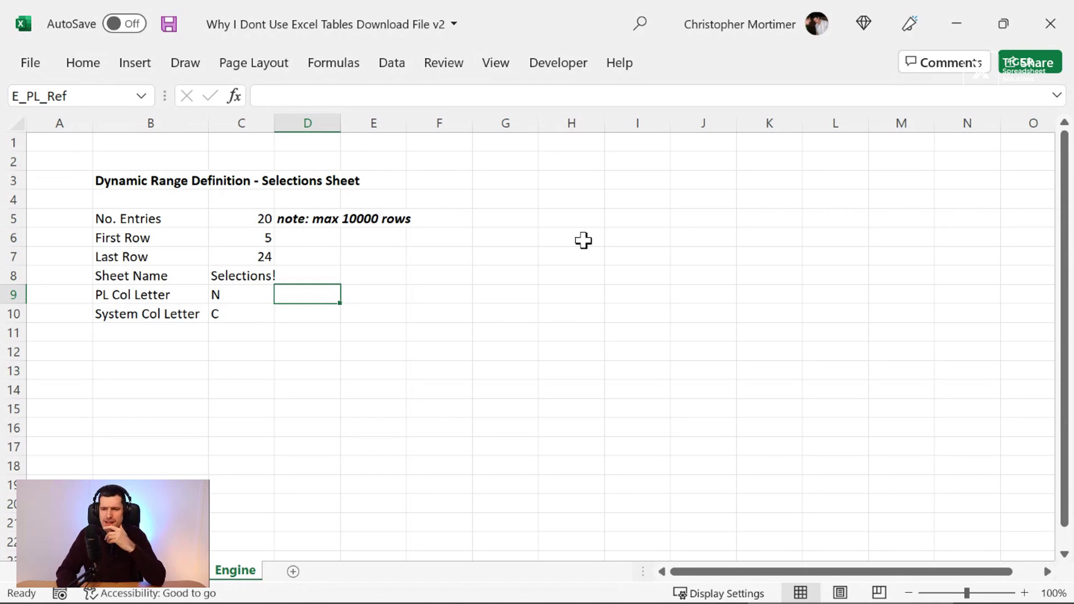
key("Down")
key("Up")
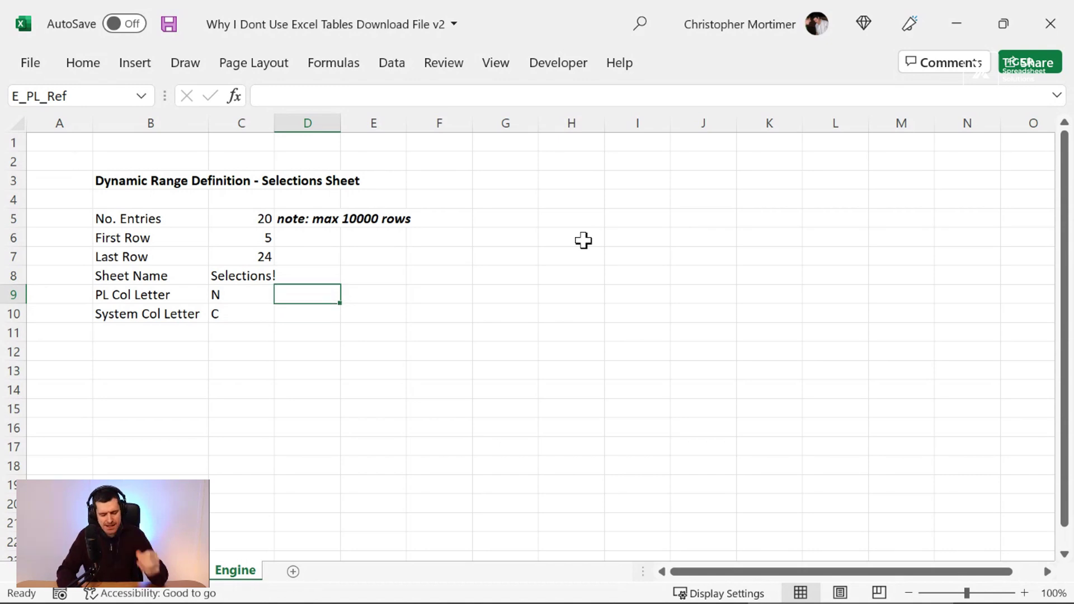
key("ctrl+F3")
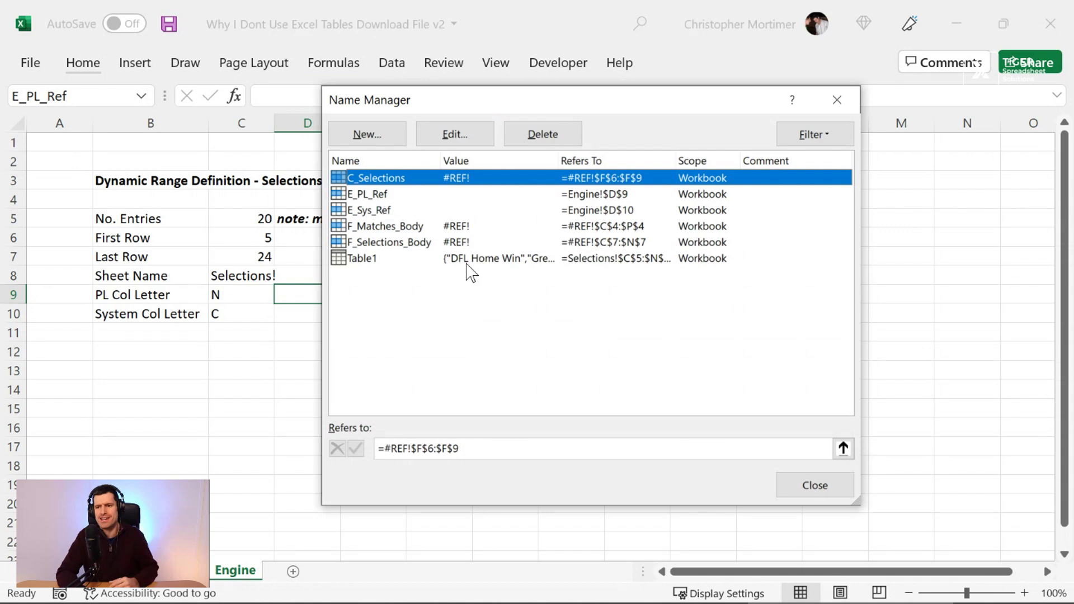
left_click(838, 99)
left_click(337, 71)
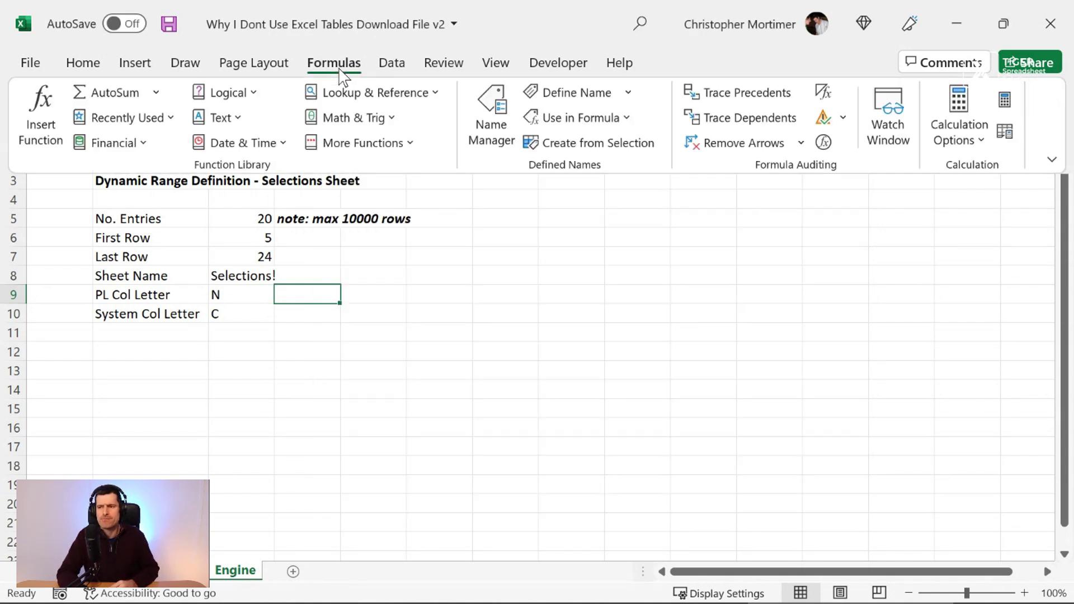
left_click(485, 134)
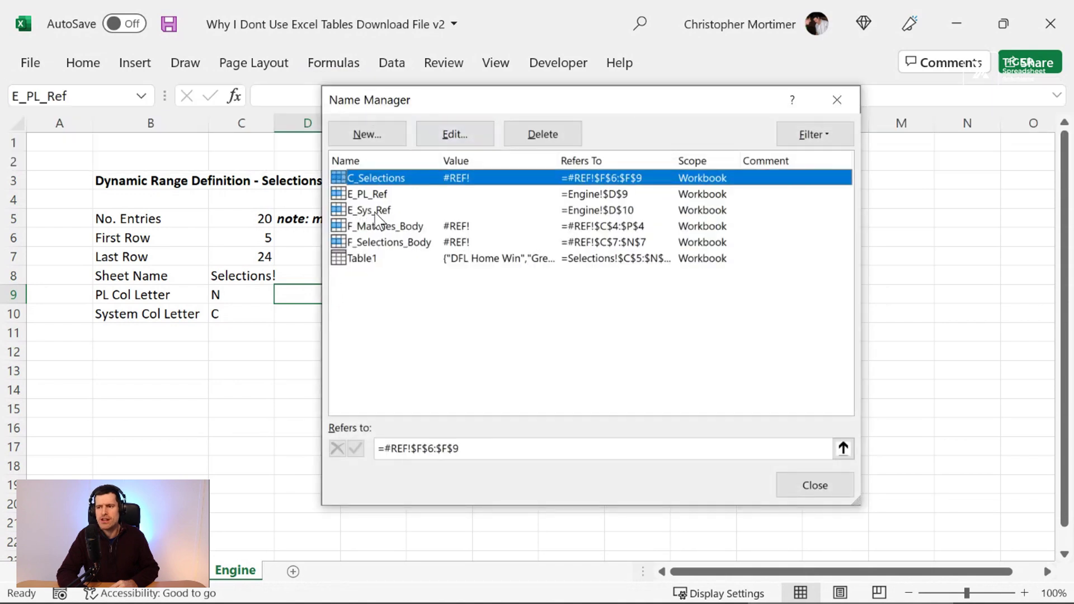
left_click(481, 227)
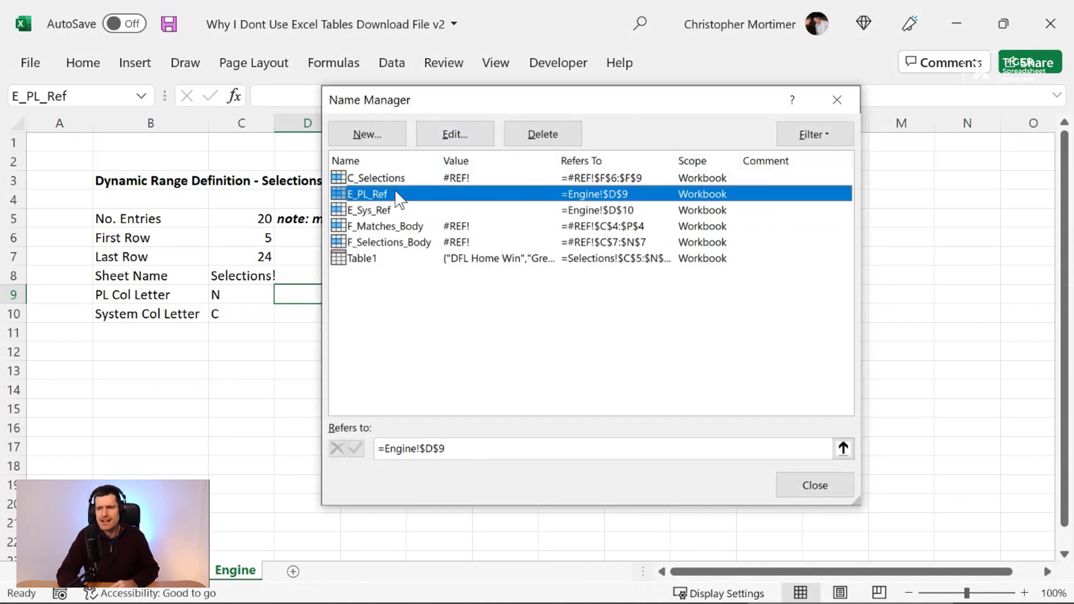
key("Up")
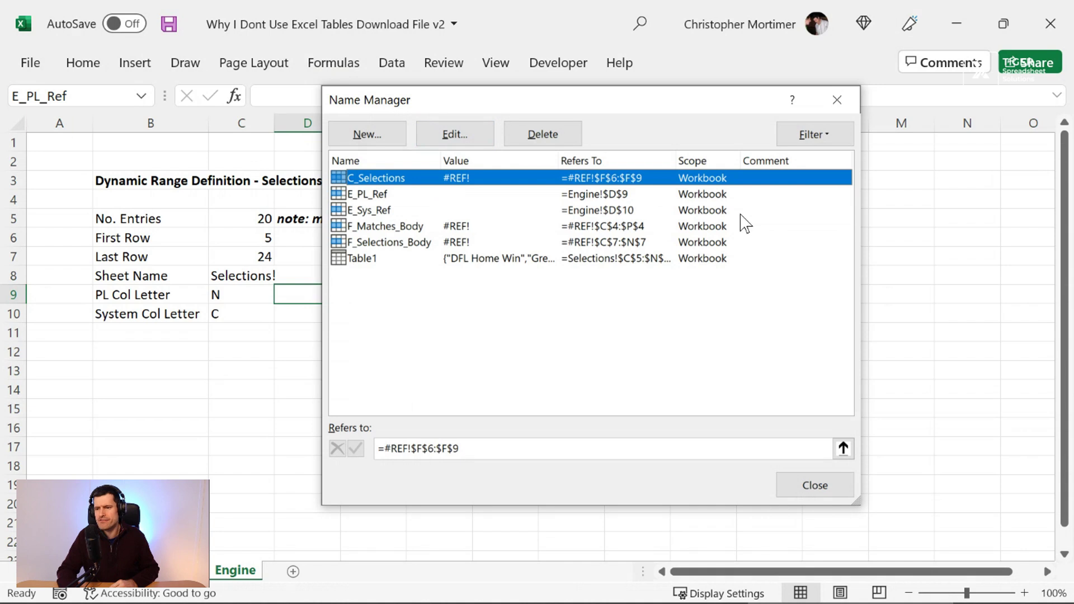
Delete the names C_Selections, E_PL_Ref, E_Sys_Ref, F_Matches_Body and F_Selections_Body from the Name Manager, keeping Table1.
key("shift+Down")
key("shift+Down")
key("shift+Down")
key("shift+Down")
key("shift+Down")
key("shift+Up")
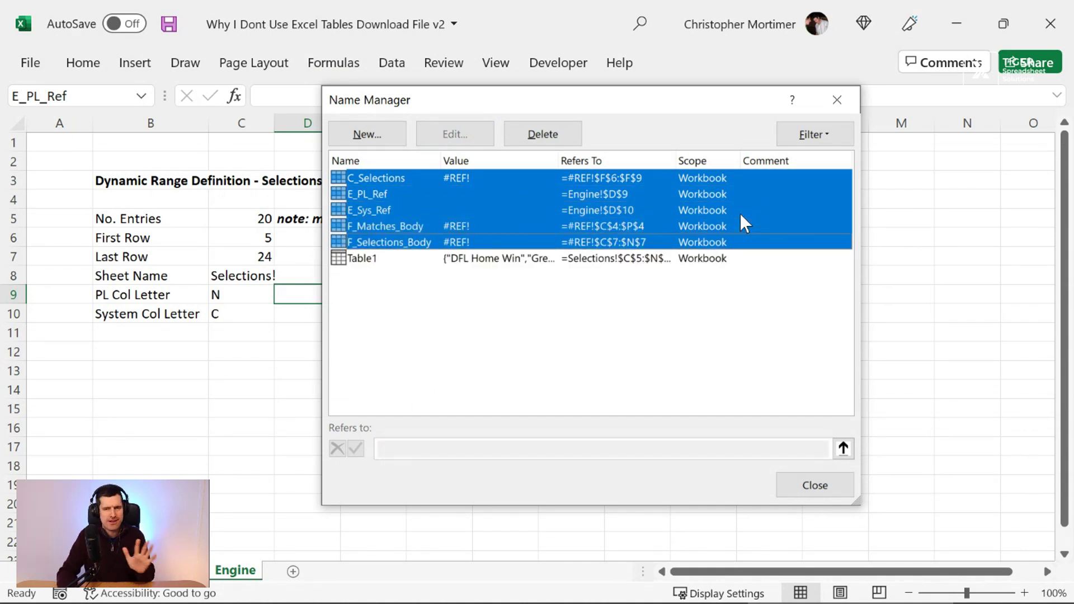
key("Delete")
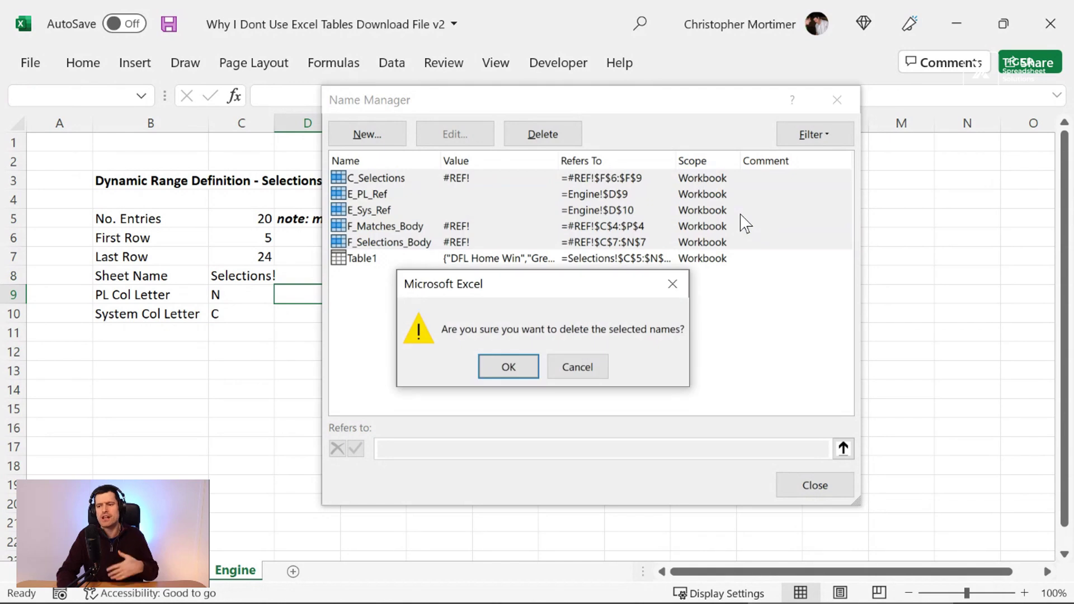
left_click(505, 374)
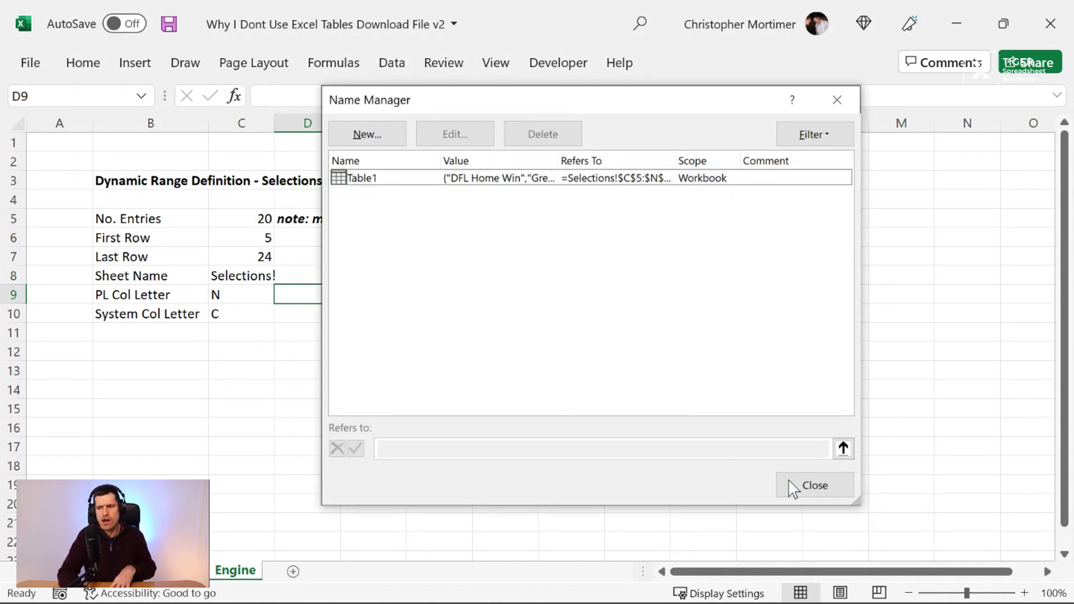
left_click(794, 487)
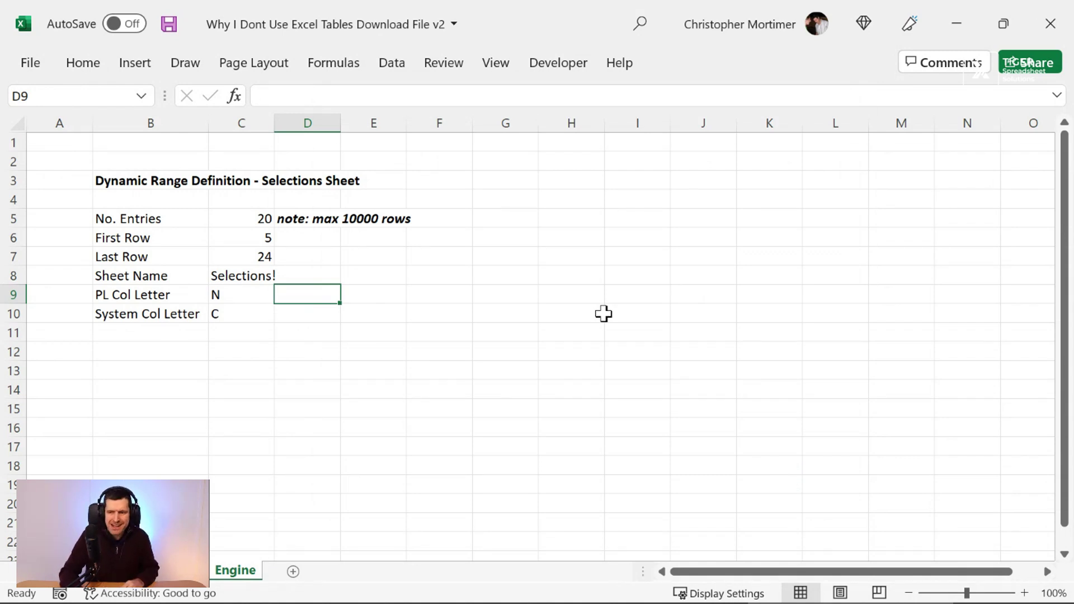
Start a formula in D9 on Engine that joins the sheet name, PL column letter and first row as =$C$8&C9&$C$6.
type("=")
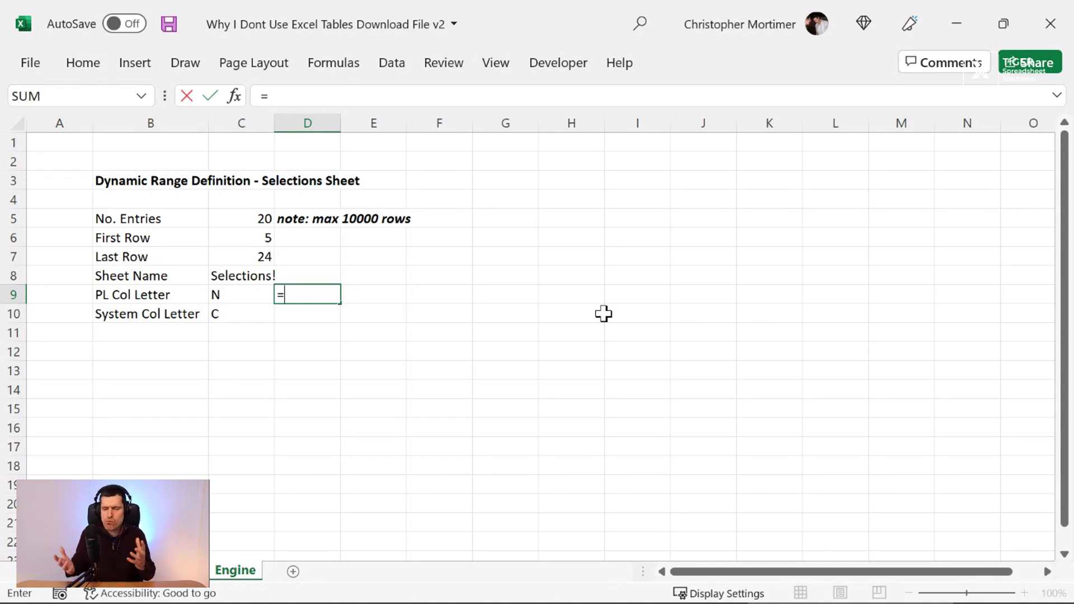
key("Up")
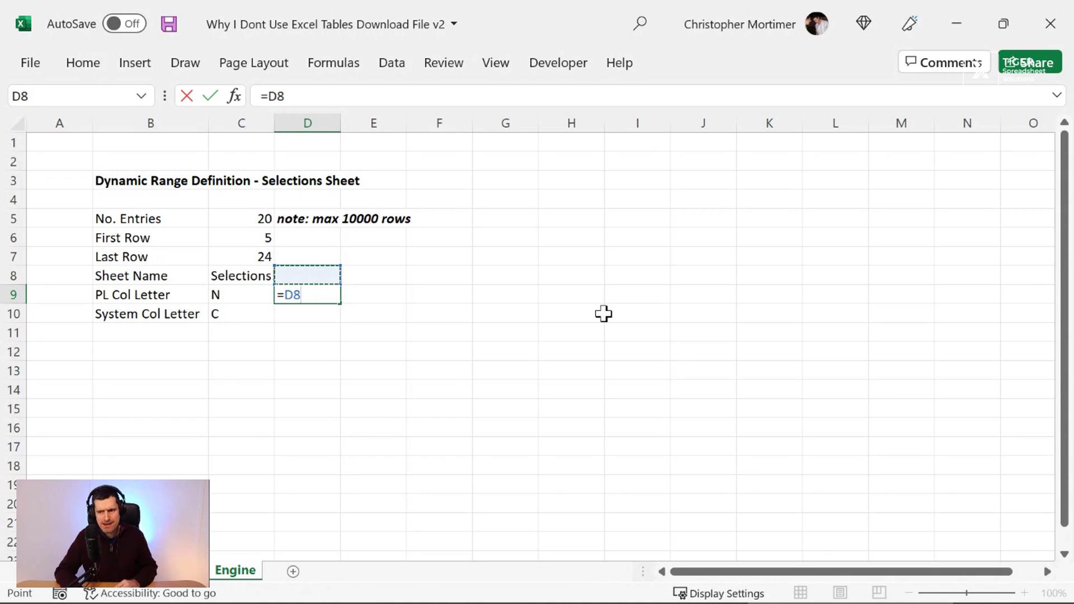
key("Left")
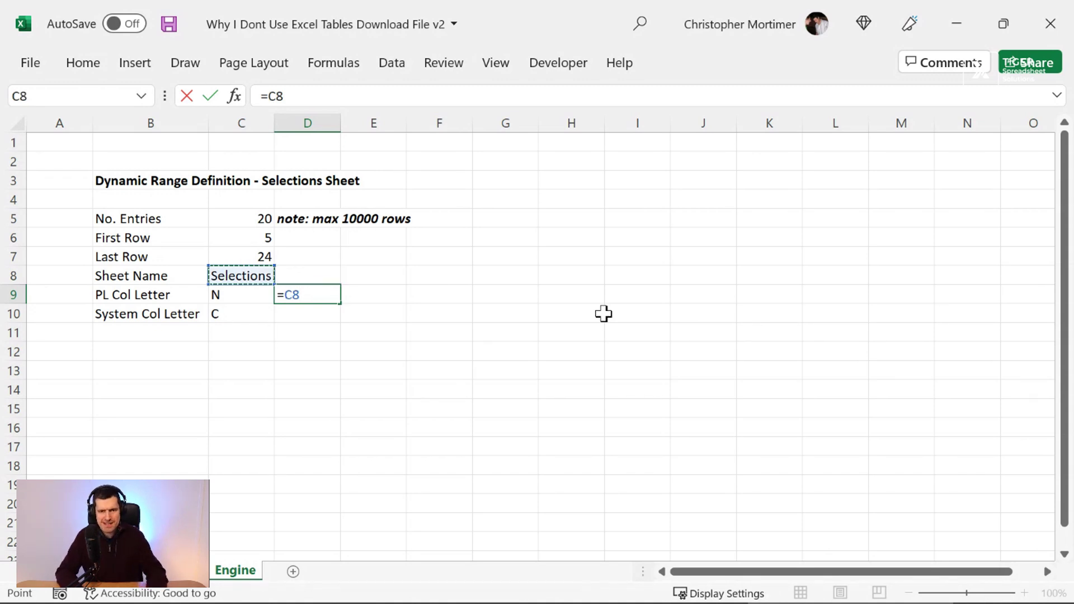
key("F4")
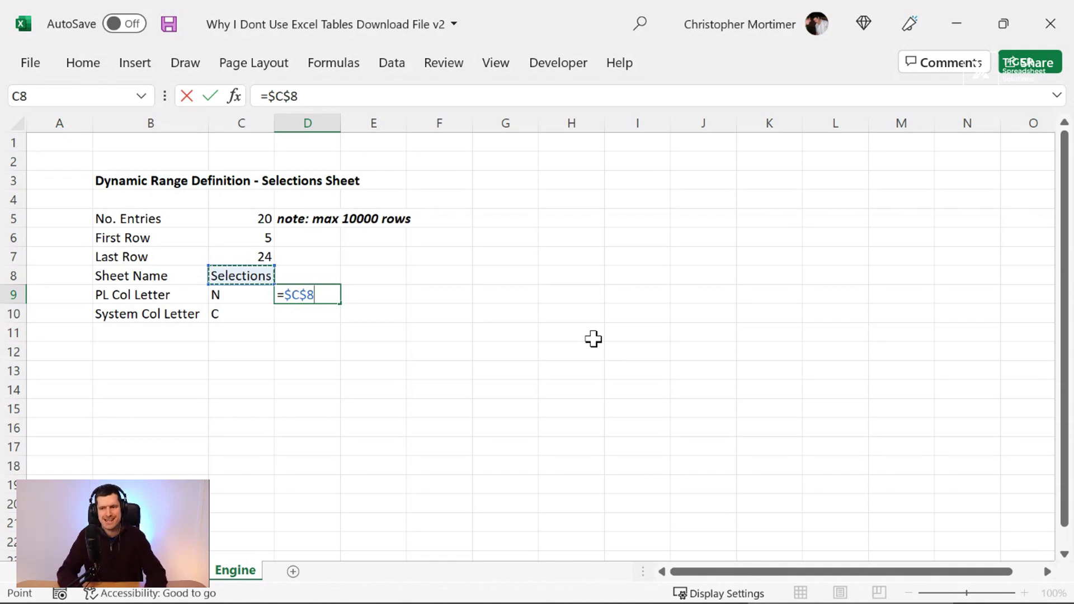
type("&")
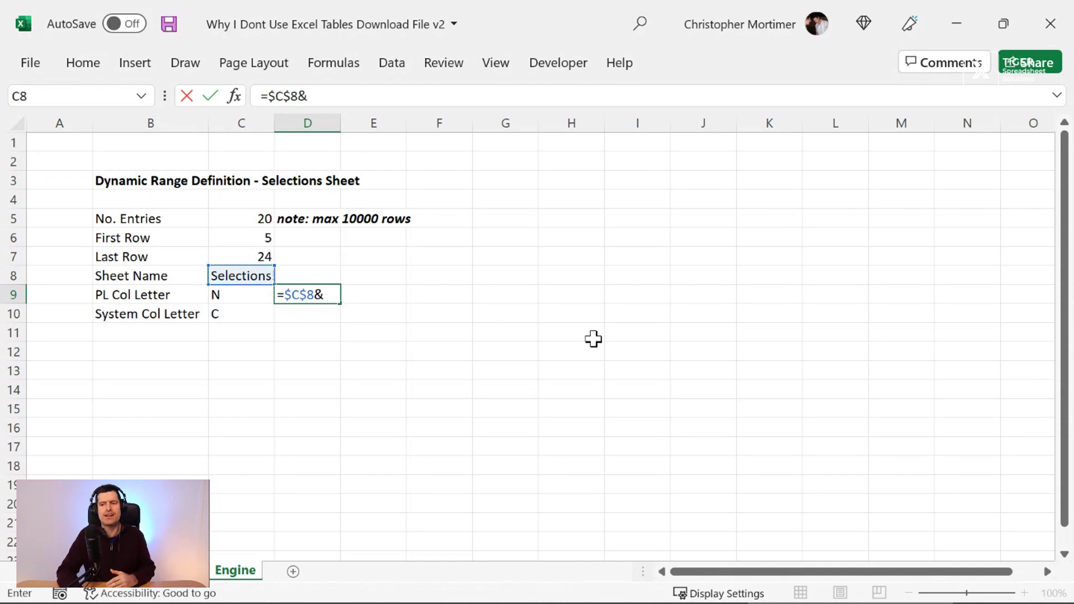
key("Left")
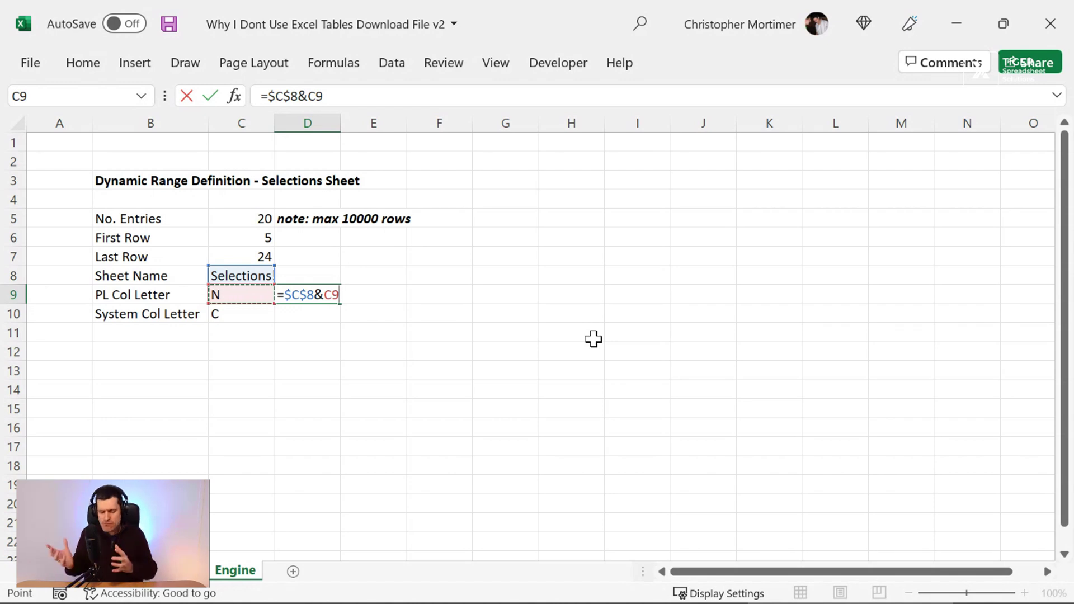
type("&")
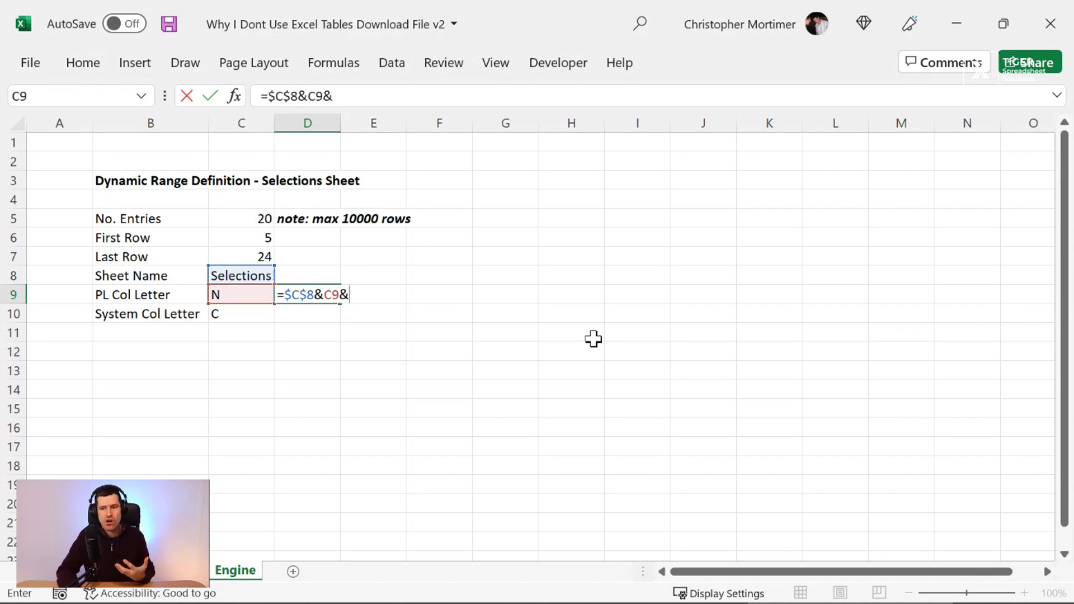
key("Up")
key("Up")
key("Up")
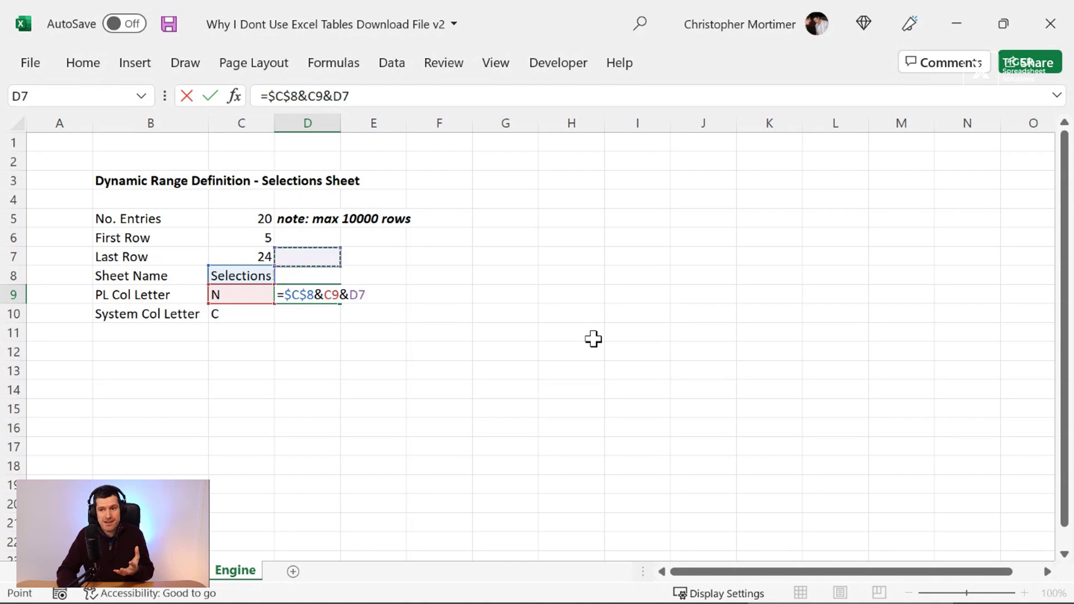
key("Left")
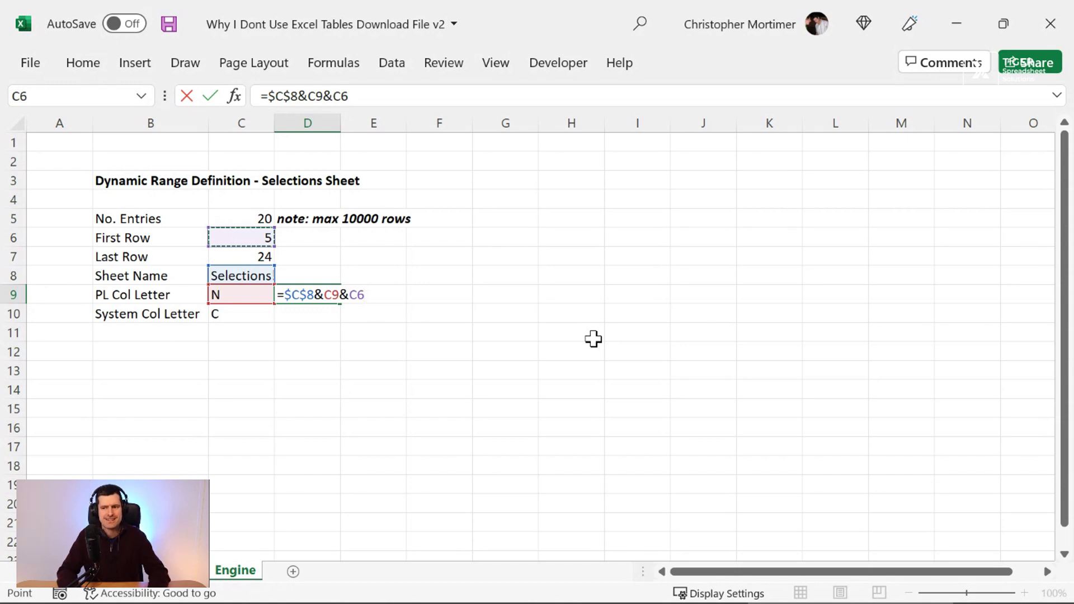
key("F4")
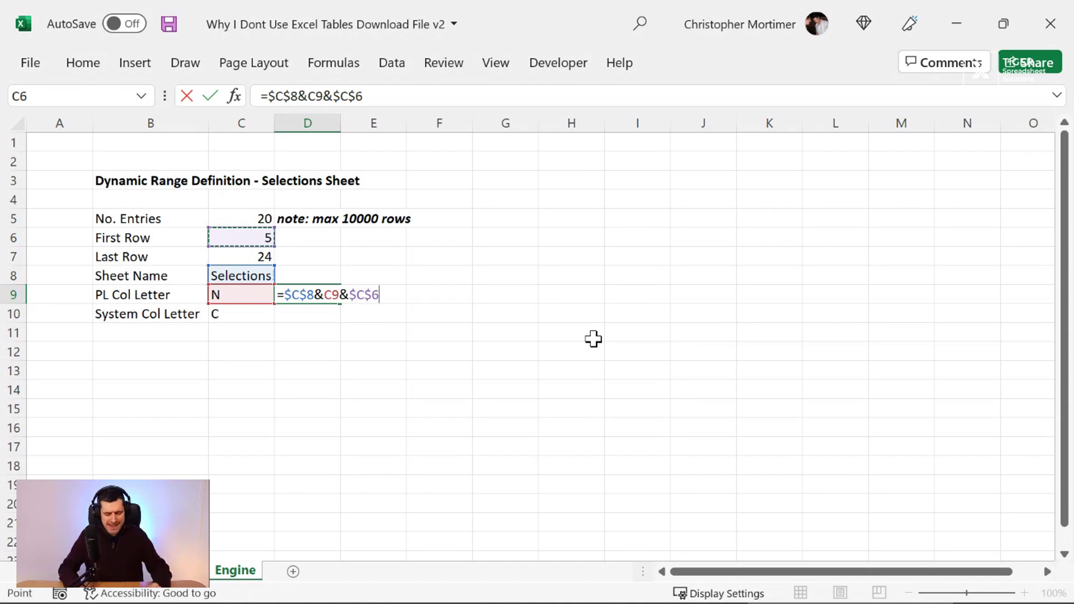
Complete the D9 formula by appending a colon, the PL column letter and the last row as &":"&C9&$C$7.
type("&")
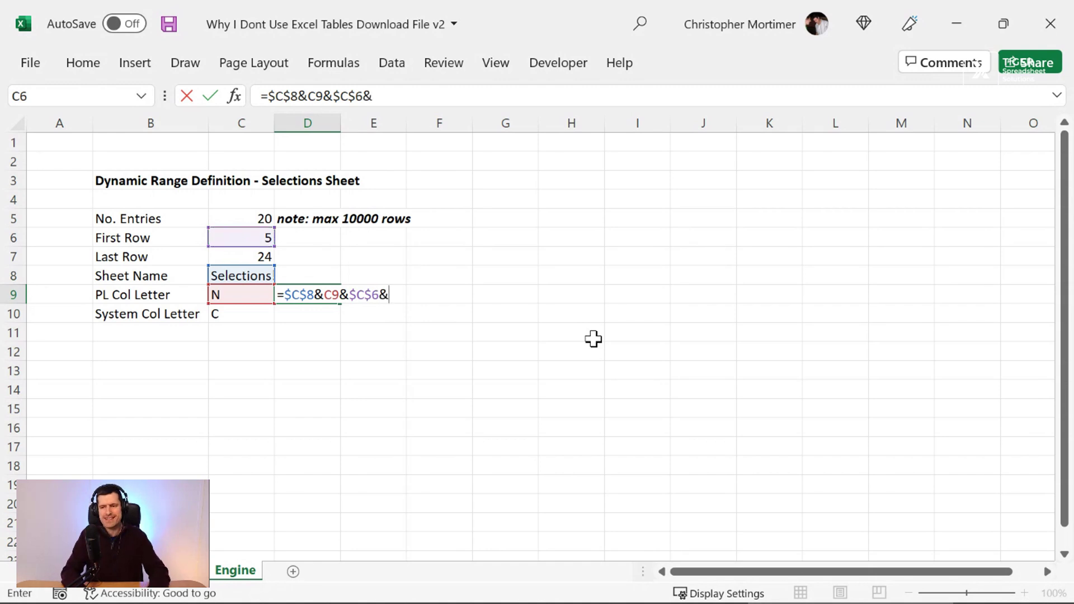
type("\"")
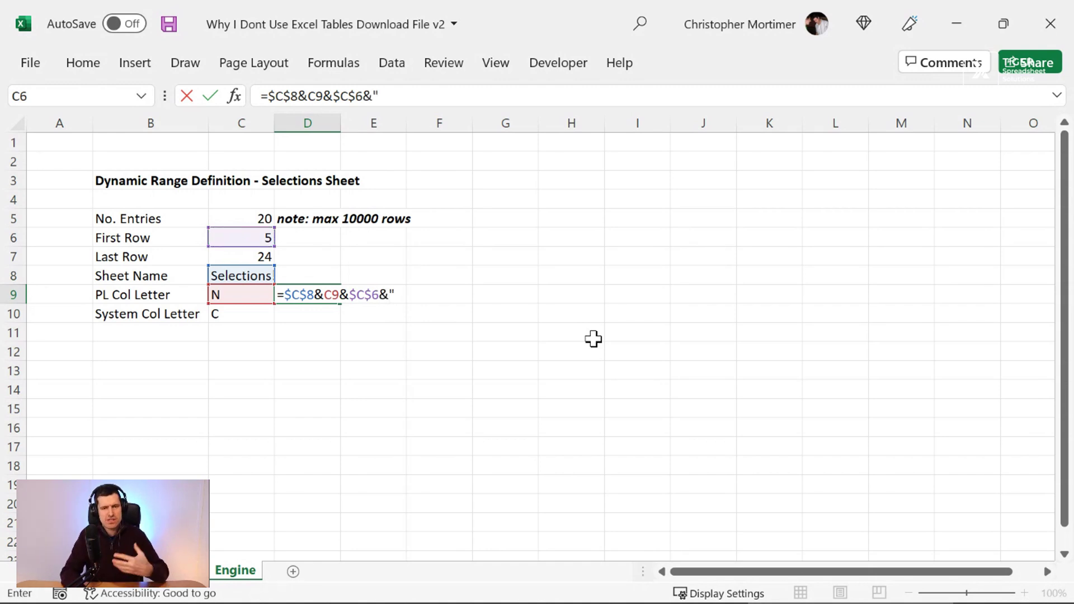
type(":")
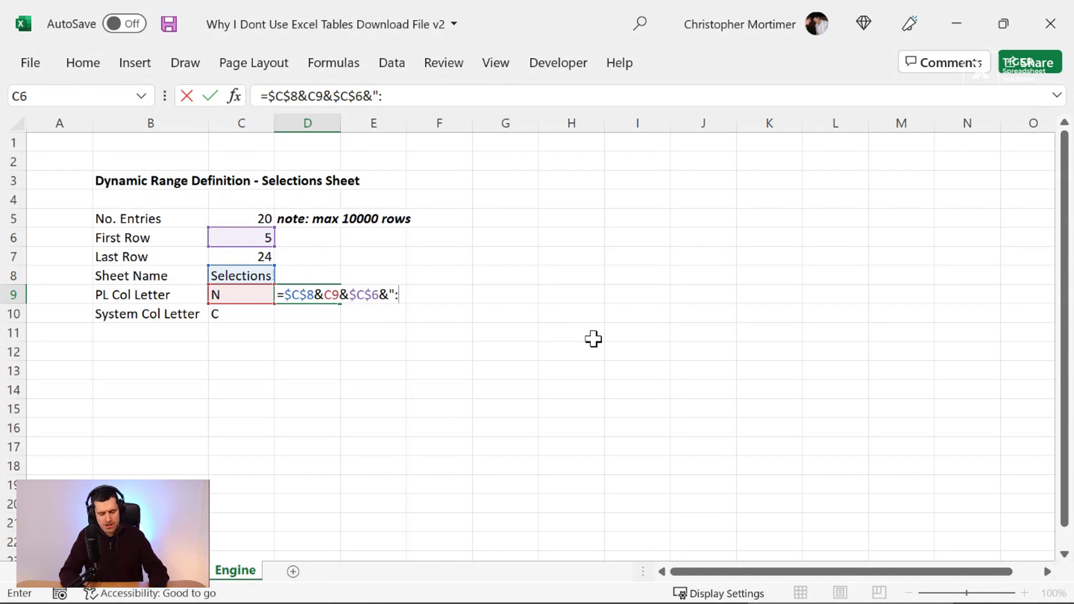
type("\"")
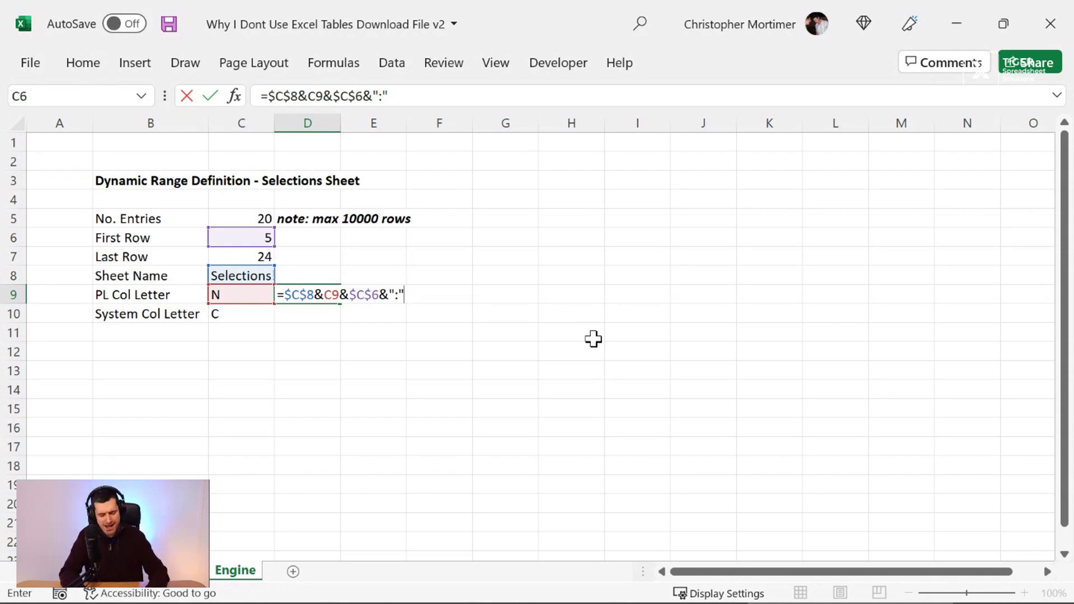
type("&")
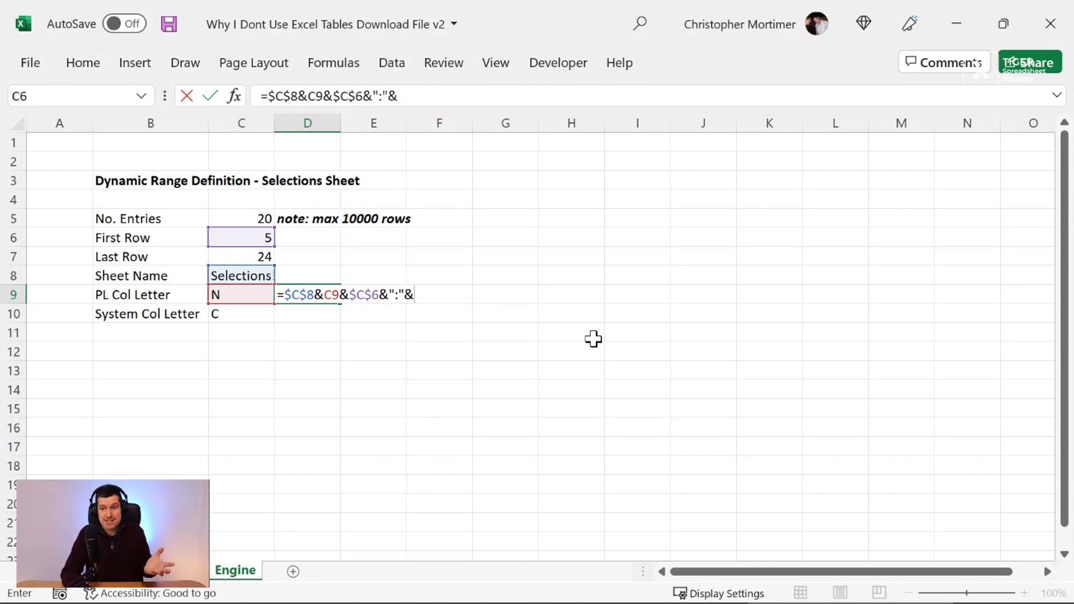
left_click(247, 294)
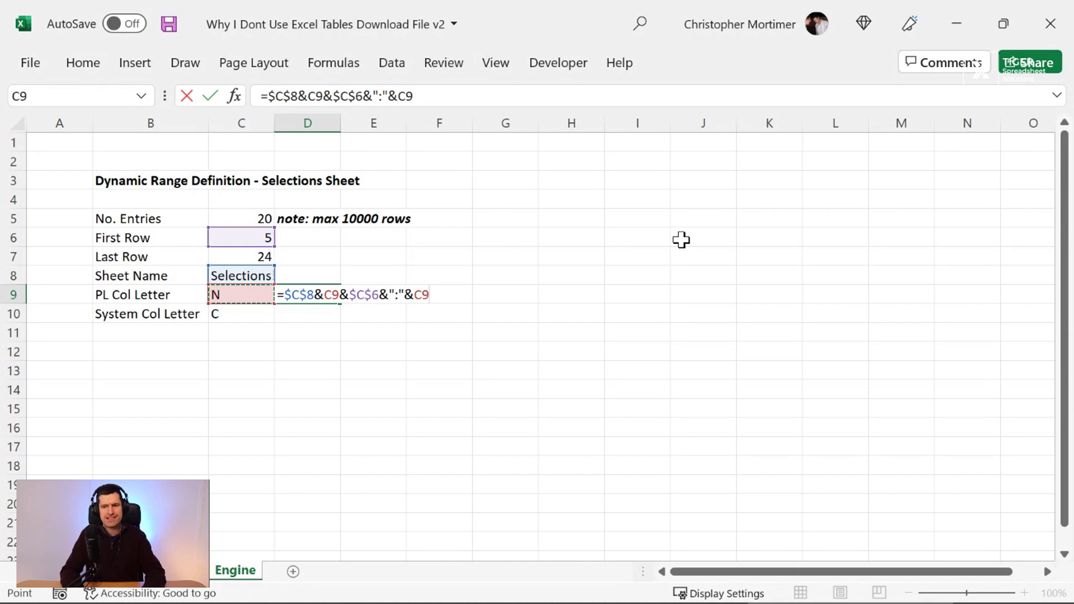
type("&")
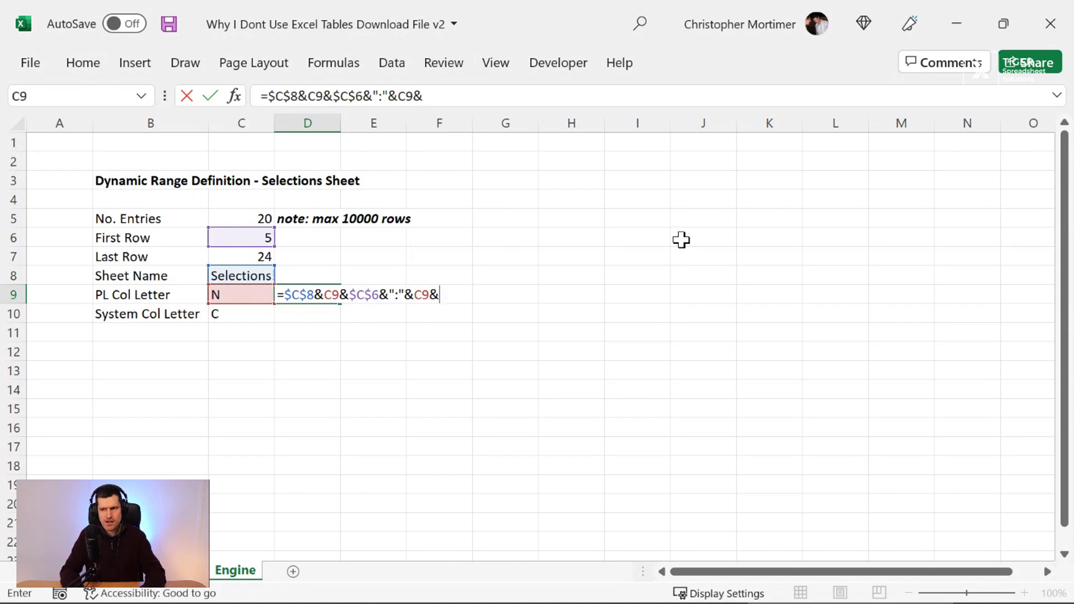
left_click(241, 256)
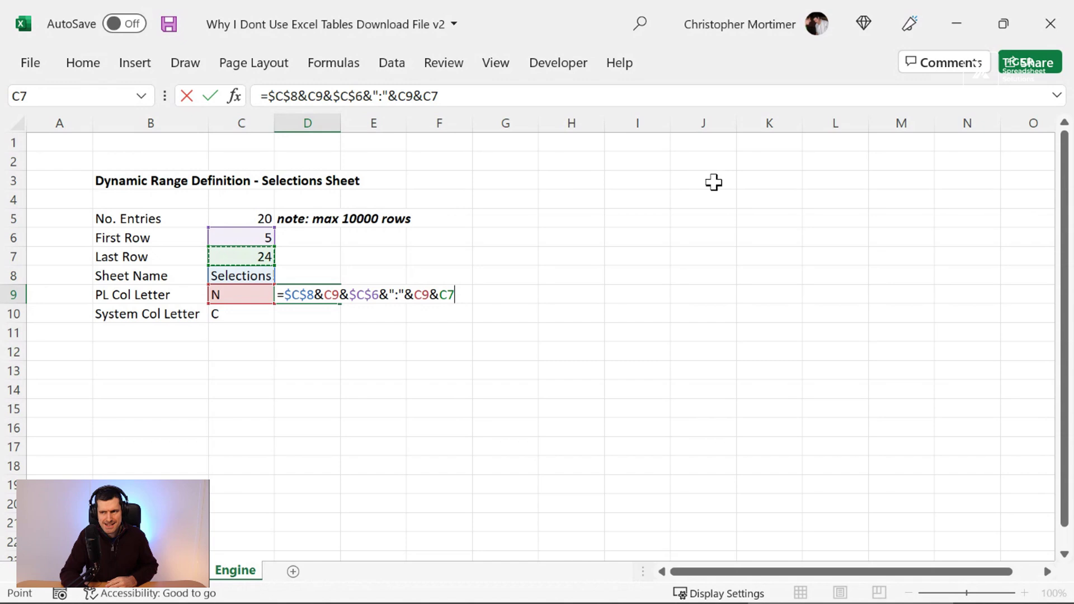
key("F4")
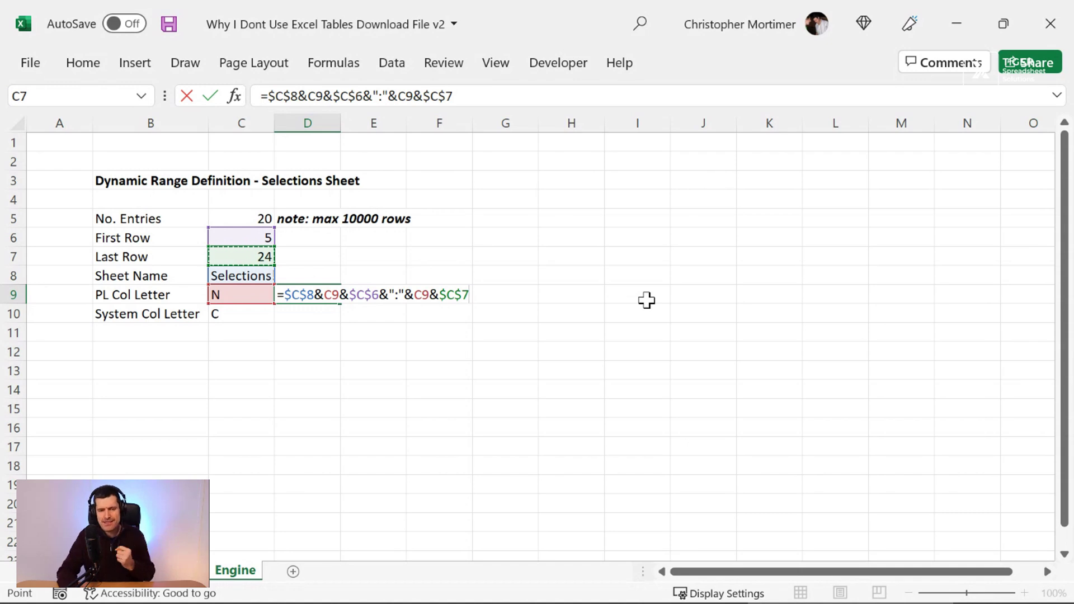
key("Return")
key("Up")
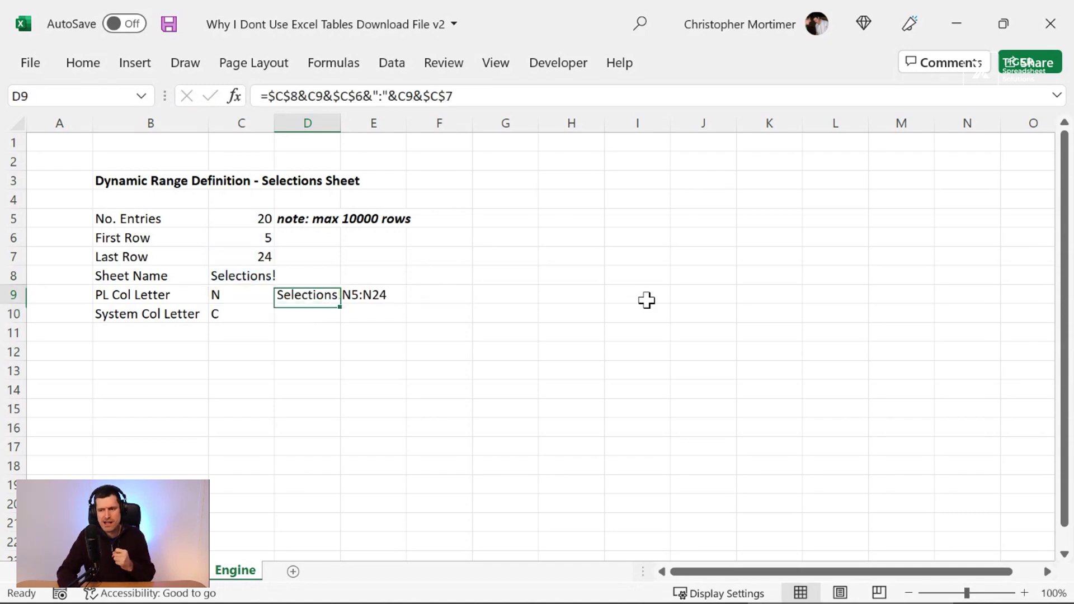
Fill the PL range reference formula from D9 down into D10 for the System column.
key("Right")
key("Left")
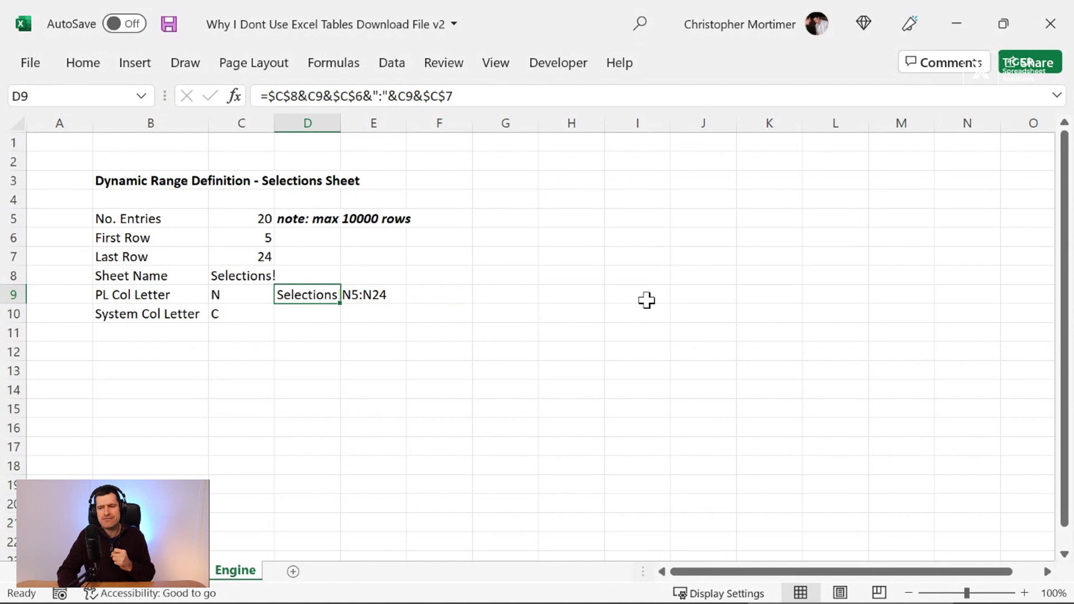
key("Down")
key("Up")
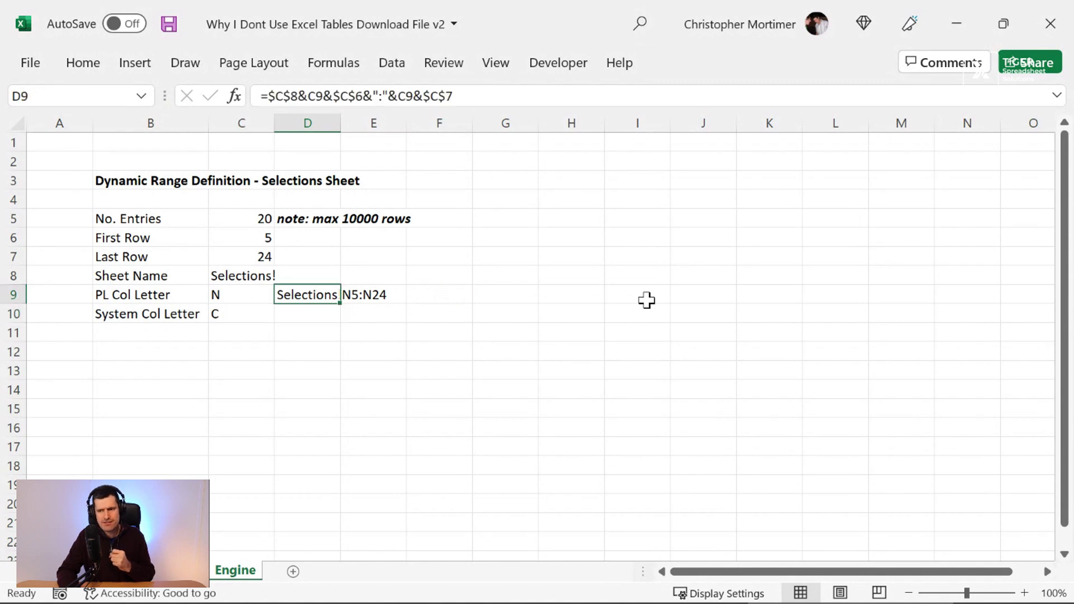
key("shift+Down")
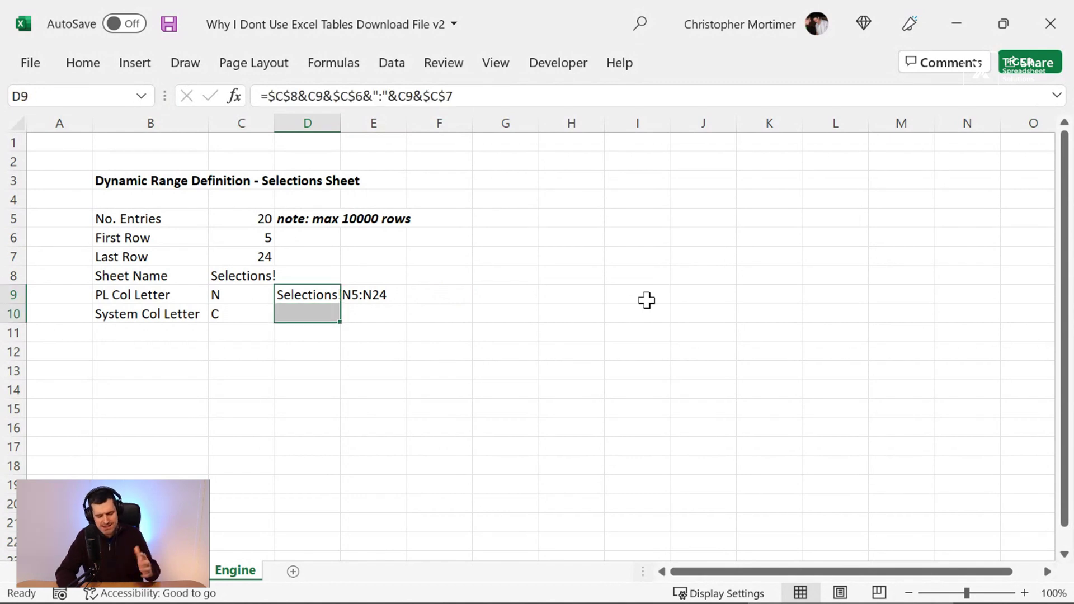
key("ctrl+d")
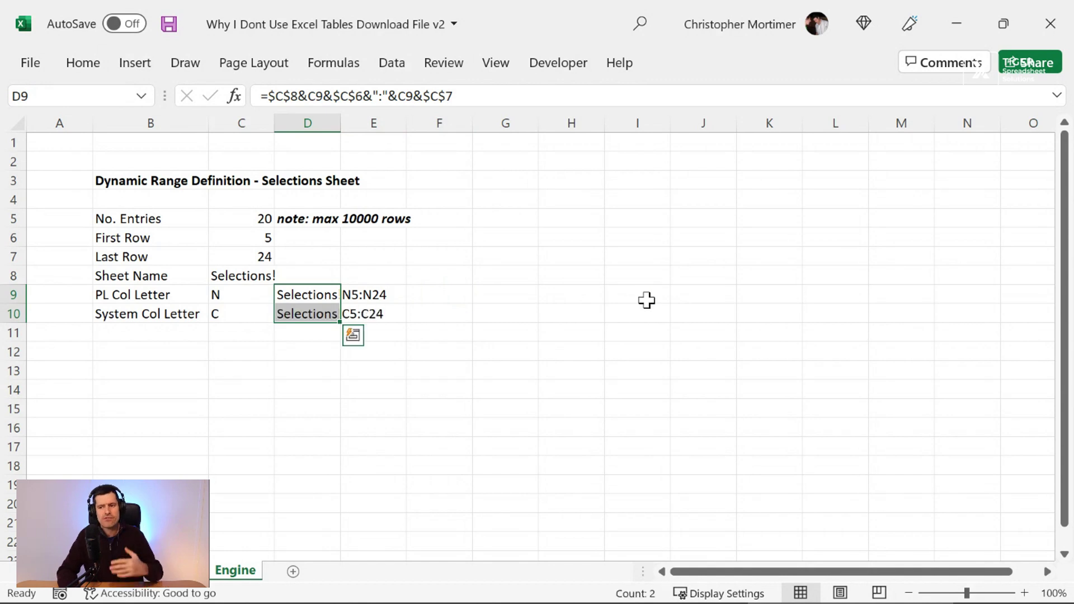
Examine the PL and System range references produced by the formulas in D9 and D10.
key("Down")
key("Right")
key("Left")
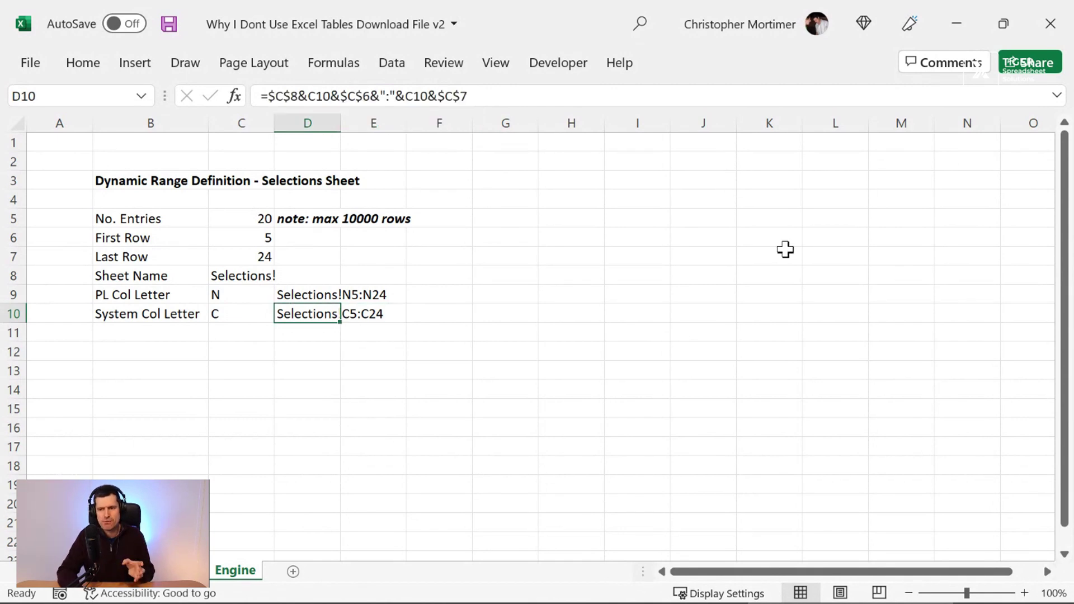
key("Up")
key("shift+Right")
key("Down")
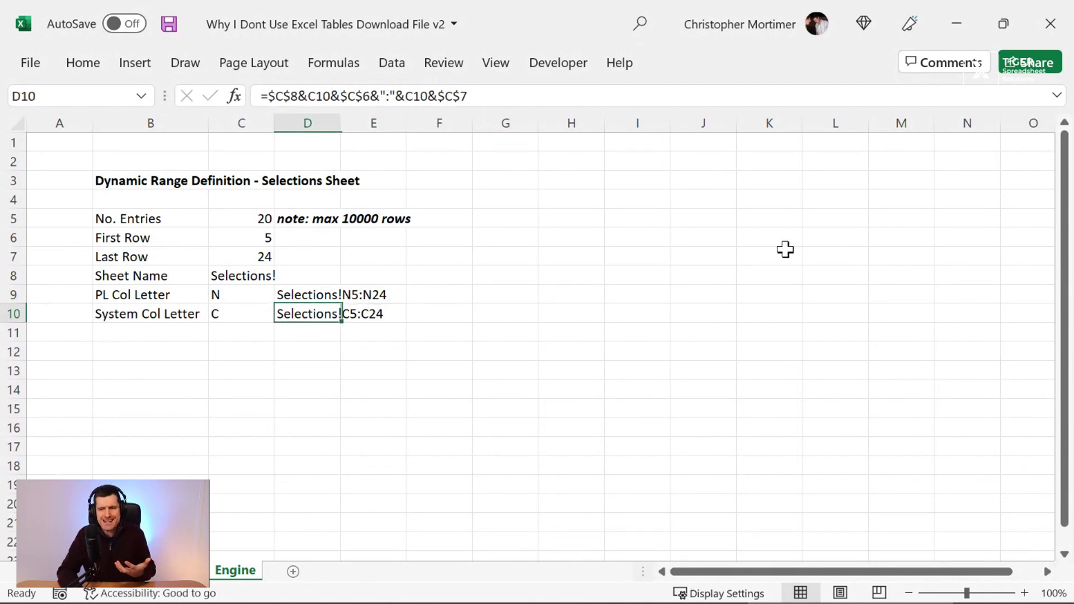
key("shift+Right")
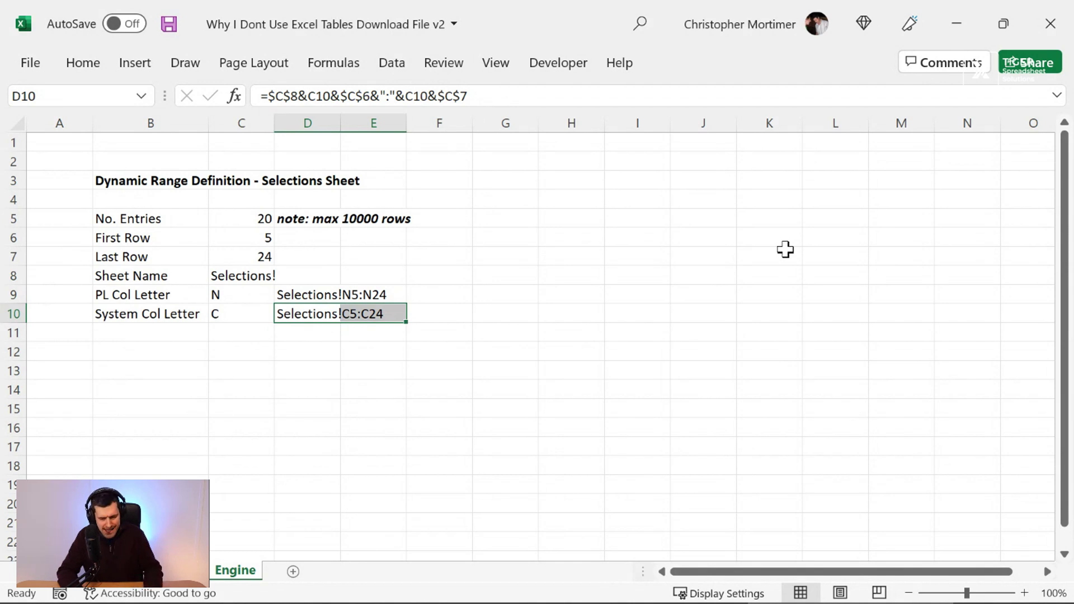
On the Selections sheet, delete table rows 15 to 24 across all columns from System Name to PL.
key("ctrl+Page_Up")
key("ctrl+Page_Up")
key("Left")
key("Down")
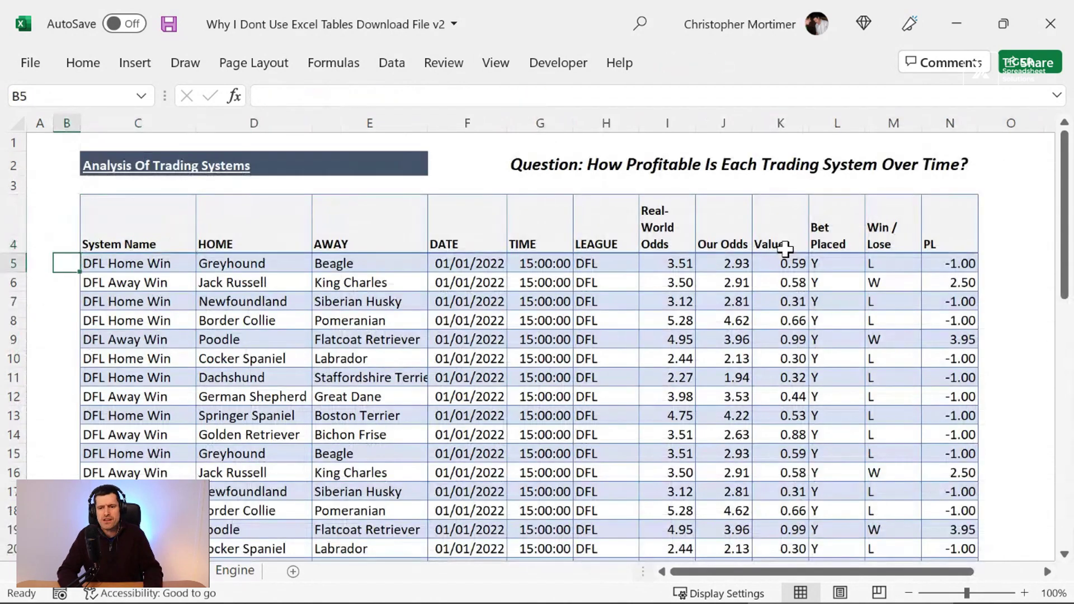
key("Down")
key("Down")
key("Down")
key("Down")
key("Right")
key("Down")
key("Down")
key("Down")
key("Down")
key("Down")
key("Down")
key("ctrl+shift+Down")
key("ctrl+shift+Right")
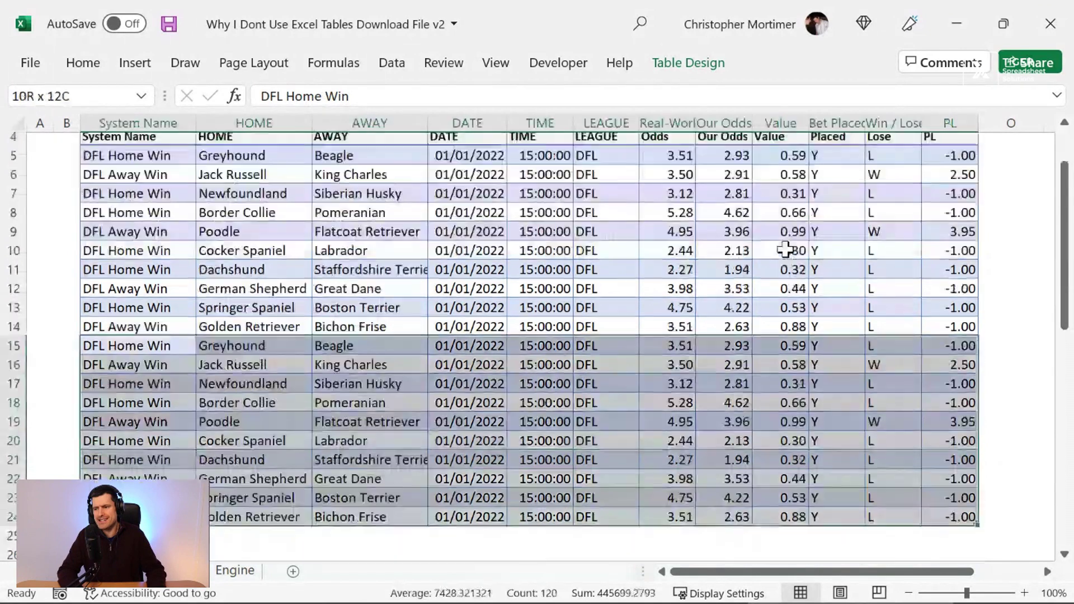
key("alt")
key("h")
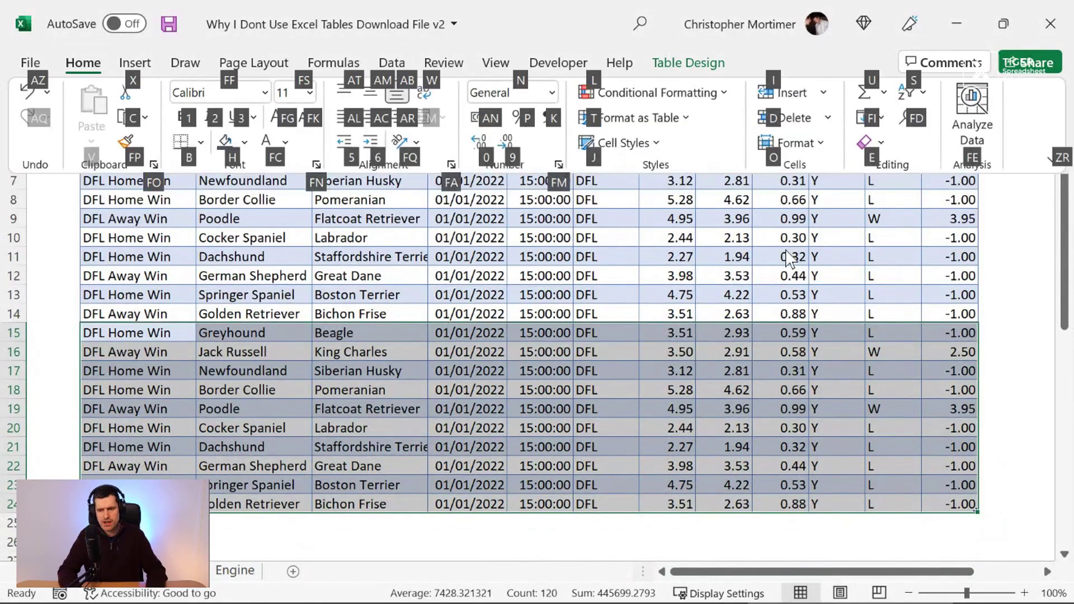
key("d")
key("l")
key("Up")
key("Up")
key("Up")
key("Up")
key("Up")
key("Up")
key("Up")
key("Up")
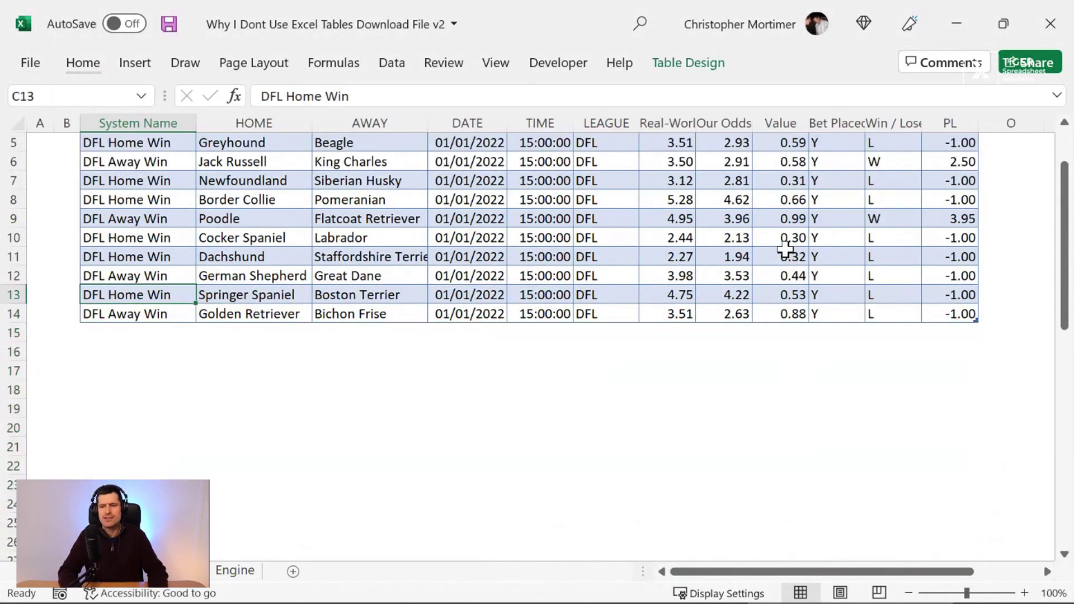
Highlight the System Name entries in C5:C14 on the Selections sheet to check how many rows the table holds.
key("Up")
key("Up")
key("Up")
key("Up")
key("Down")
key("Down")
key("Down")
key("Up")
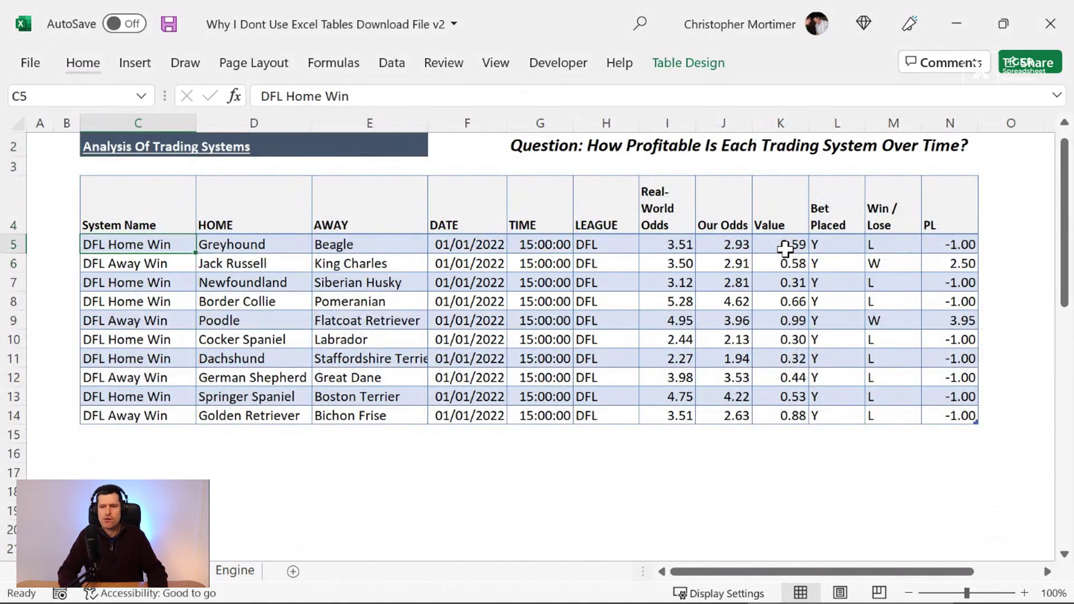
key("shift+Down")
key("shift+Down")
key("shift+Down")
key("shift+Down")
key("shift+Down")
key("shift+Down")
key("shift+Down")
key("shift+Down")
key("shift+Down")
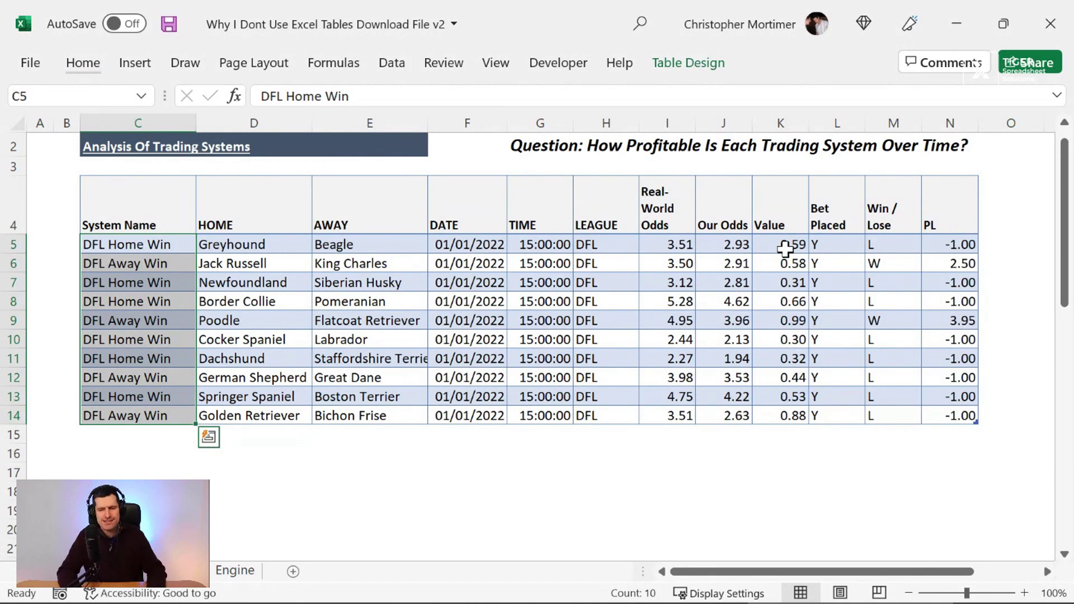
On the Engine sheet, check the PL and System range references in D9 and D10 against the shortened table.
key("ctrl+Page_Down")
key("ctrl+Page_Down")
key("Left")
key("Up")
key("Right")
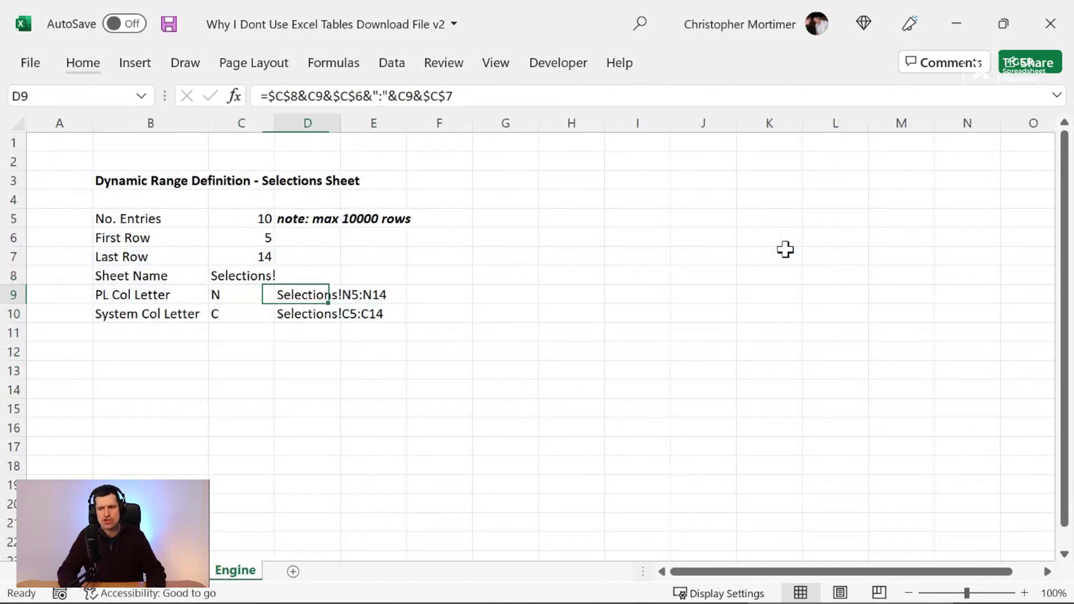
key("shift+Right")
key("Down")
key("shift+Right")
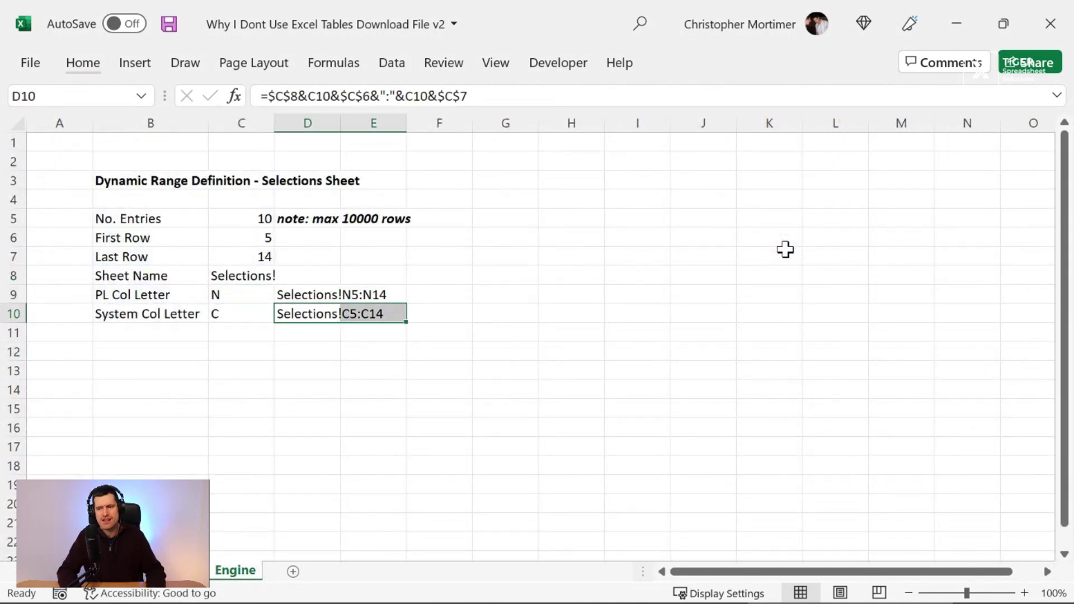
key("Right")
key("Right")
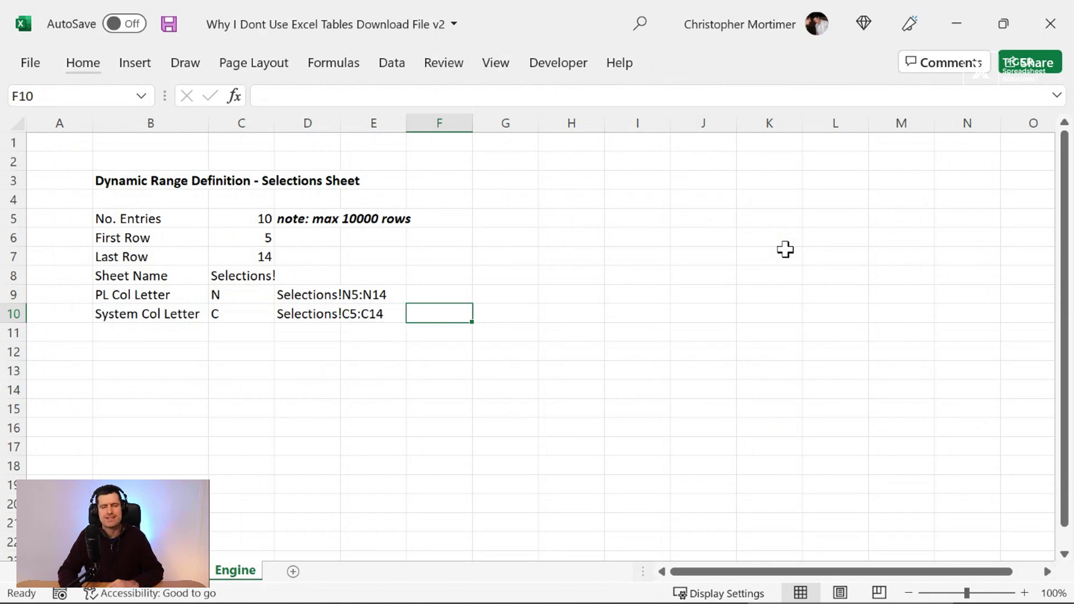
key("Right")
key("Up")
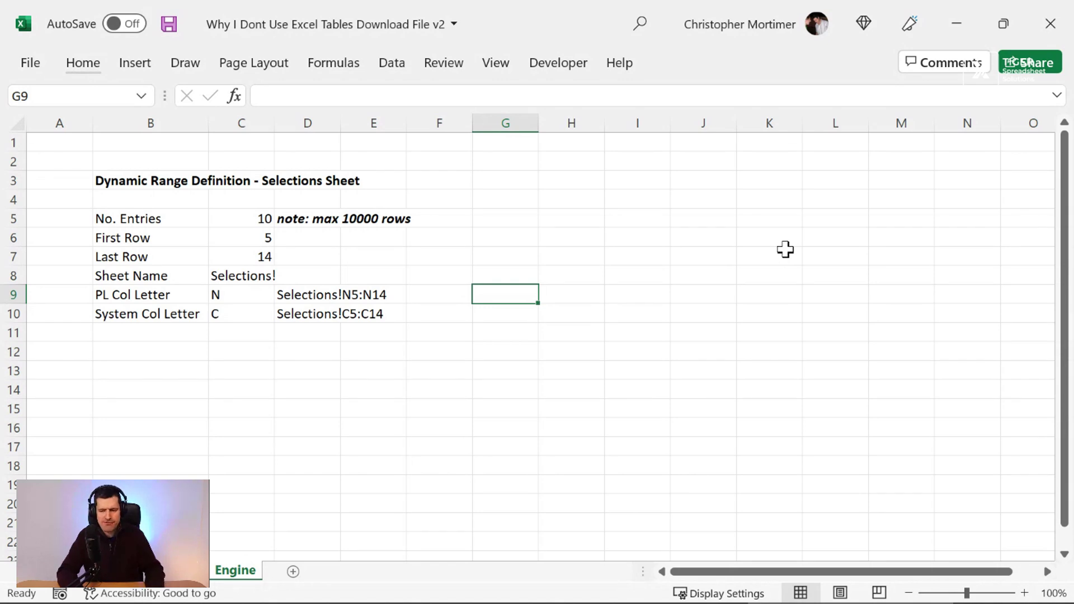
Look over the first data row on the Selections sheet from System Name to PL, and return to the Engine sheet.
key("ctrl+Page_Up")
key("ctrl+Page_Up")
key("Right")
key("ctrl+Right")
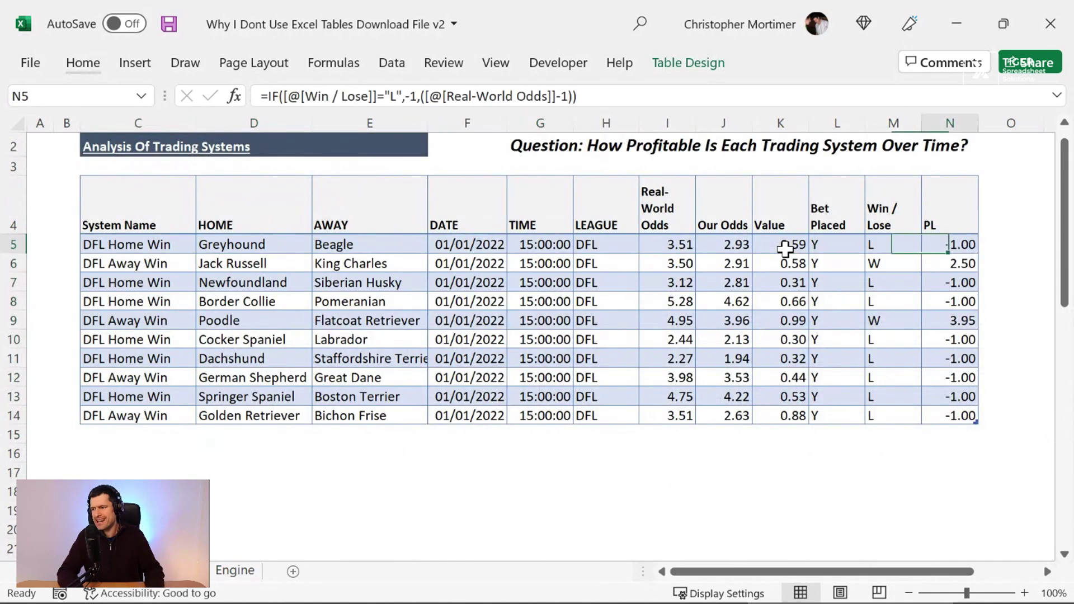
key("ctrl+Left")
key("ctrl+Right")
key("ctrl+Left")
key("ctrl+Home")
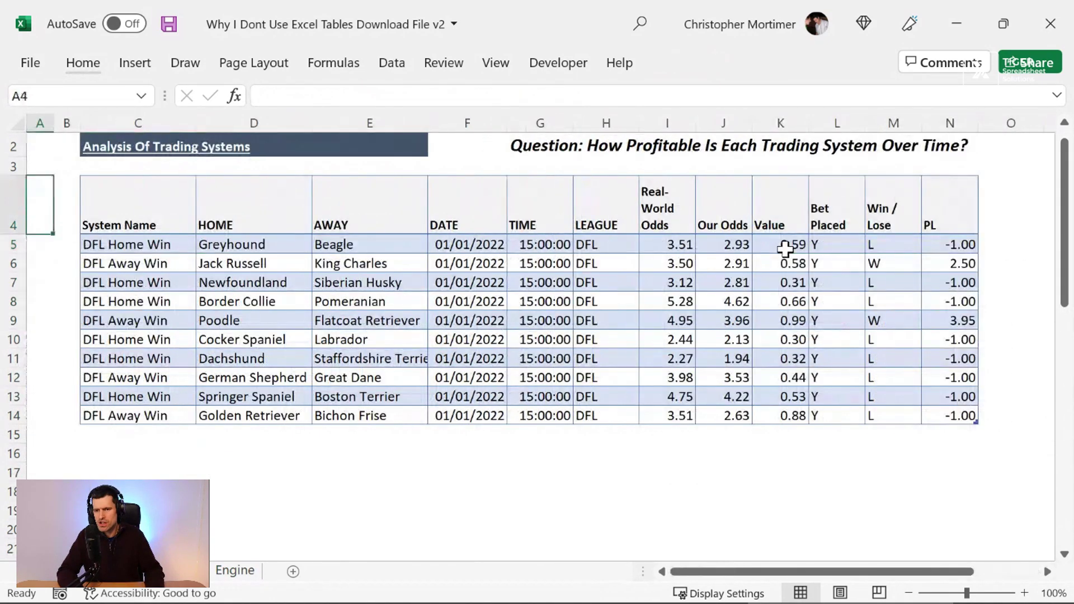
key("Up")
key("Up")
key("Up")
key("ctrl+Page_Down")
key("ctrl+Page_Down")
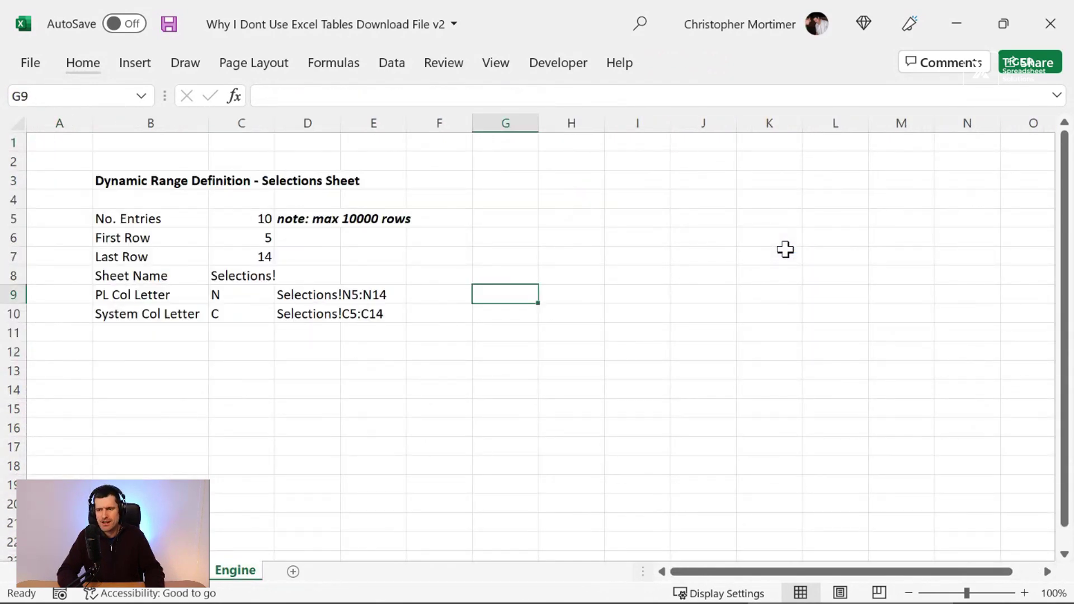
Test the PL range reference by entering =SUM(INDIRECT(D9)) in cell G9.
key("Left")
key("Left")
key("Left")
key("Right")
key("Right")
key("Right")
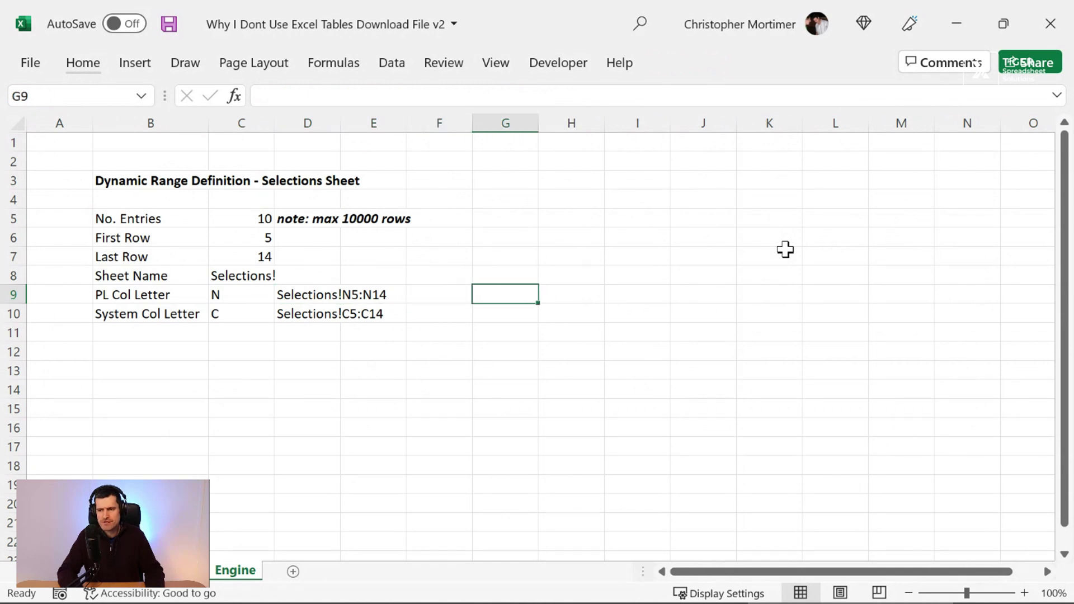
type("=sum(")
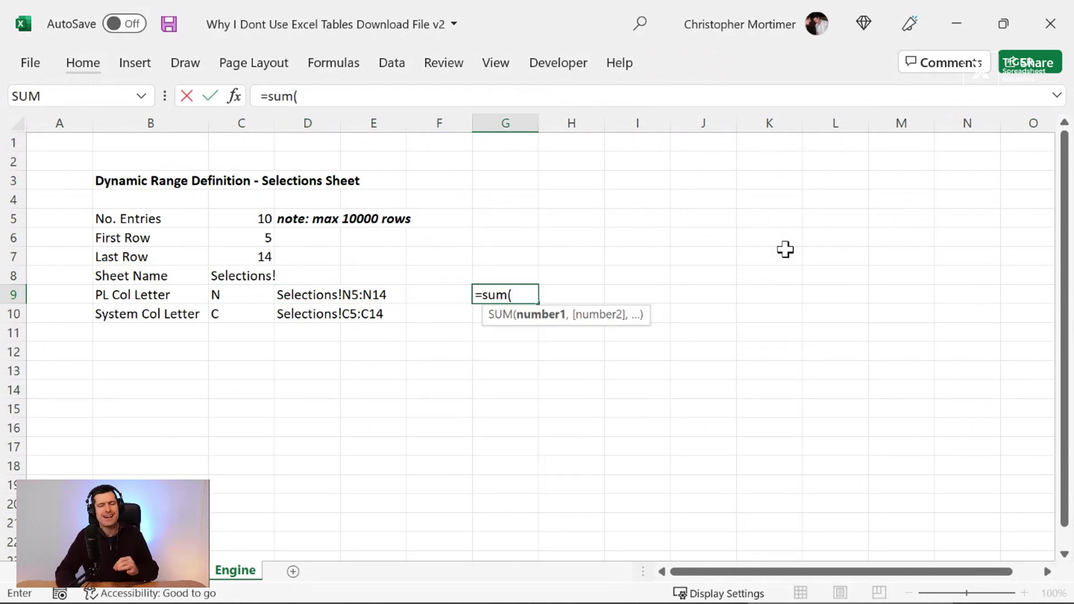
type("indire")
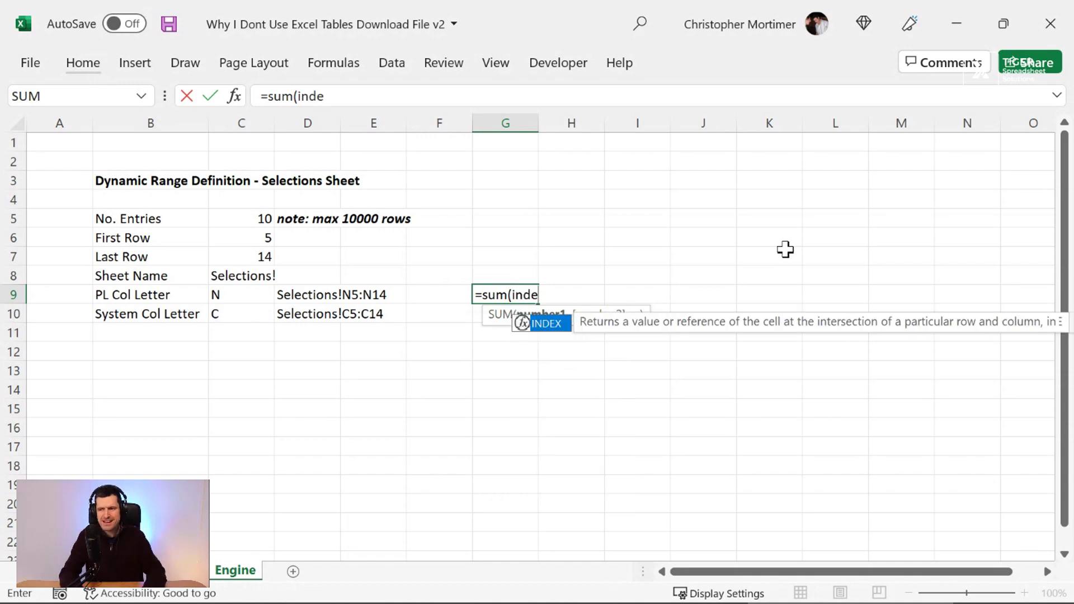
key("BackSpace")
type("irect(")
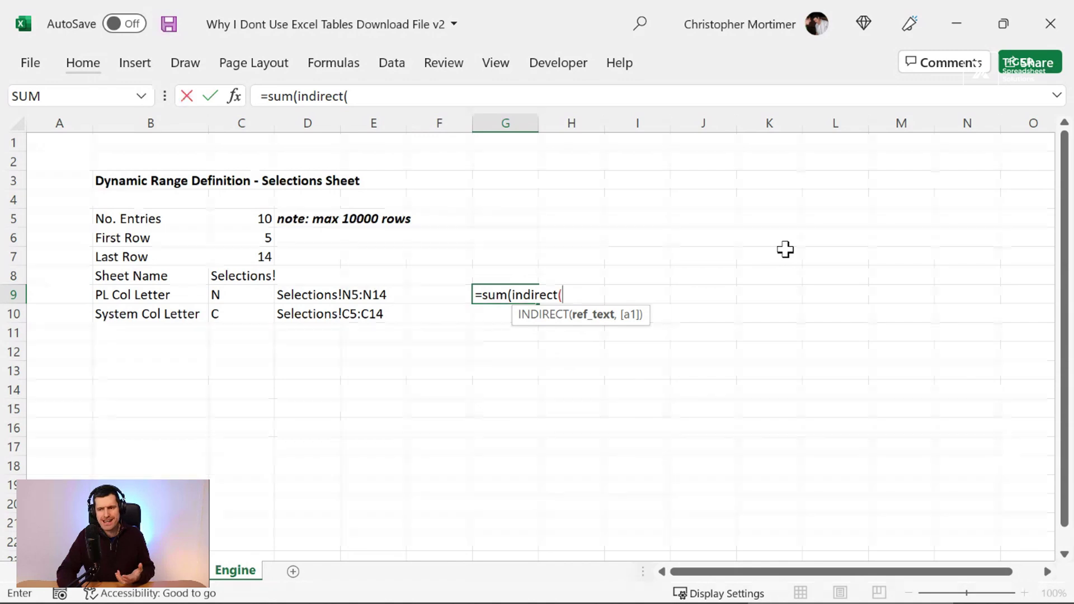
key("Left")
key("Left")
key("Left")
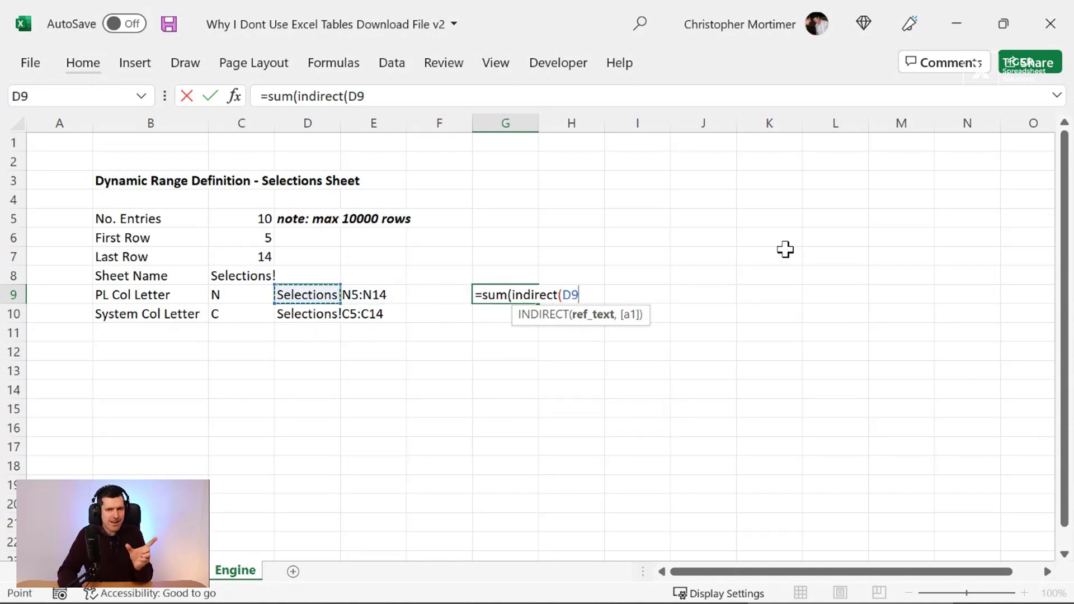
type("))")
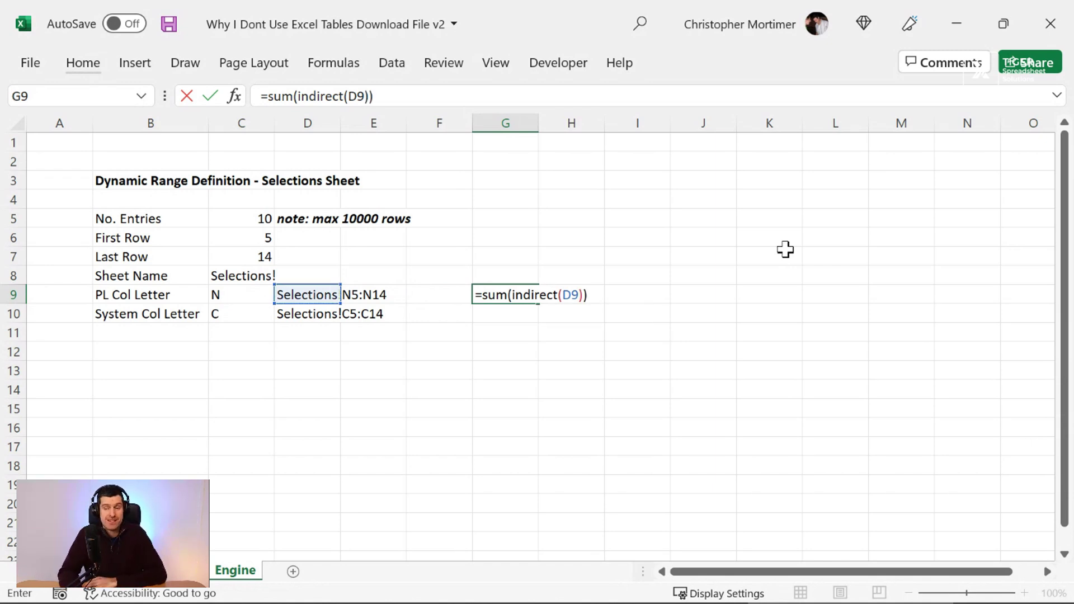
key("Return")
key("Up")
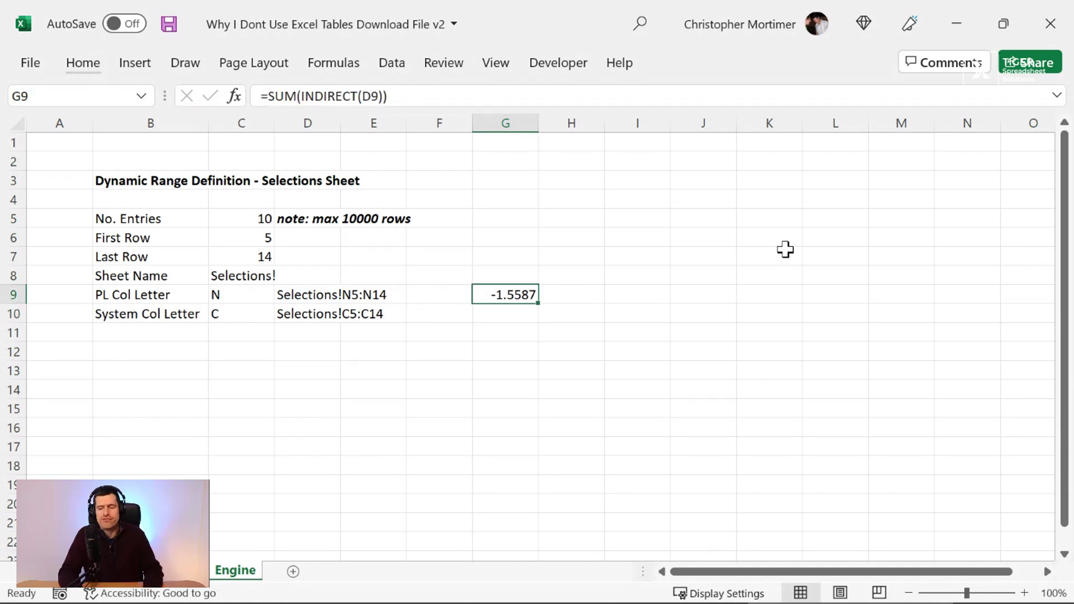
Highlight the PL values in N5:N14 on the Selections sheet to compare their sum with the test formula.
key("ctrl+Page_Up")
key("ctrl+Page_Up")
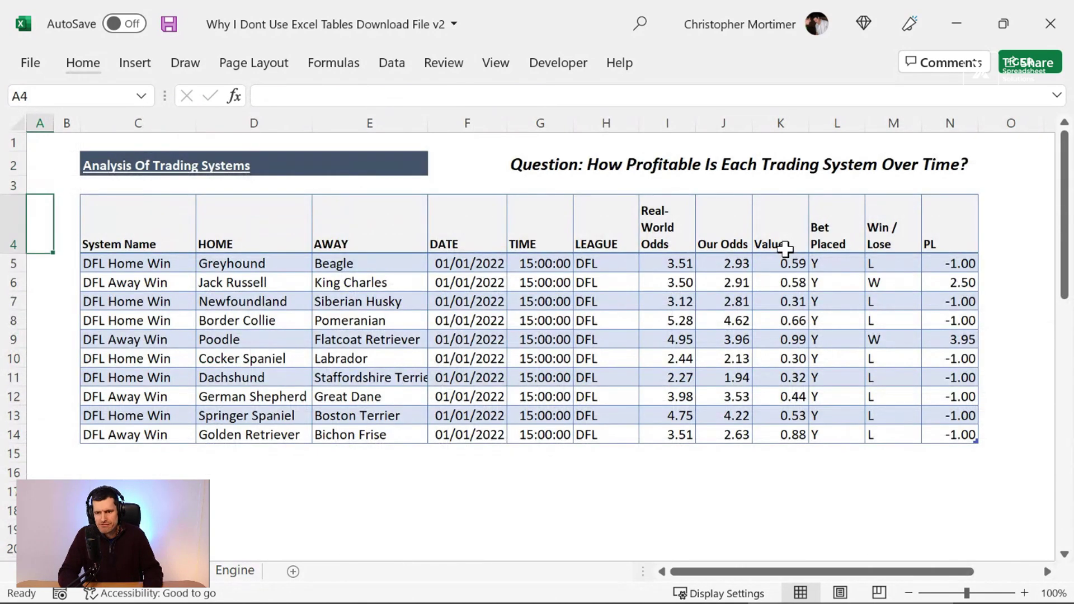
key("Down")
key("Right")
key("Right")
key("Right")
key("Right")
key("Right")
key("Right")
key("Right")
key("Right")
key("Right")
key("Right")
key("Right")
key("Right")
key("Right")
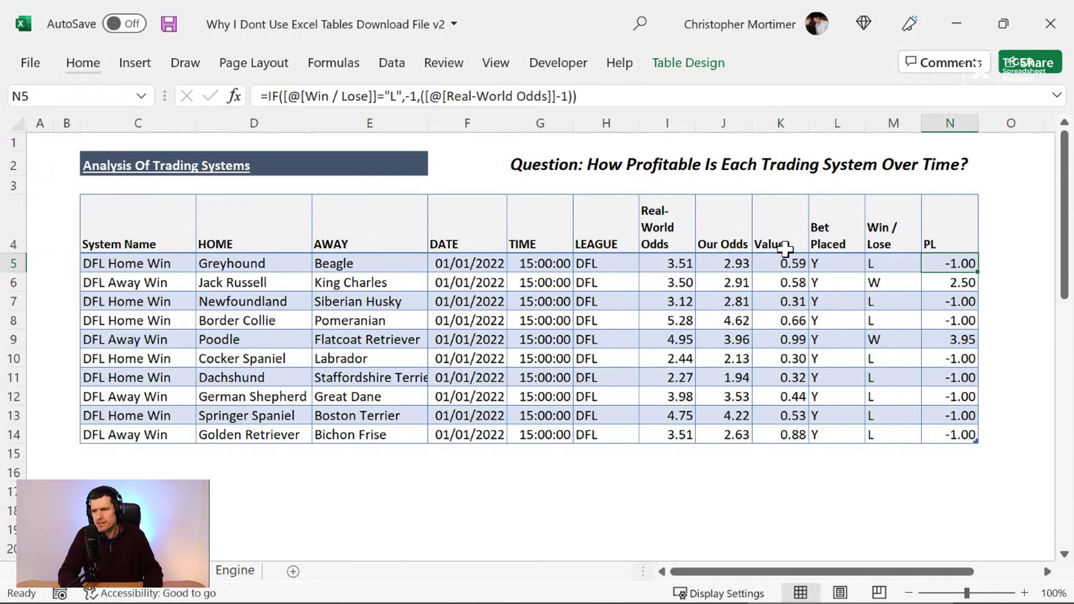
key("shift+Down")
key("shift+Down")
key("shift+Down")
key("shift+Down")
key("shift+Down")
key("shift+Down")
key("shift+Down")
key("shift+Down")
key("shift+Down")
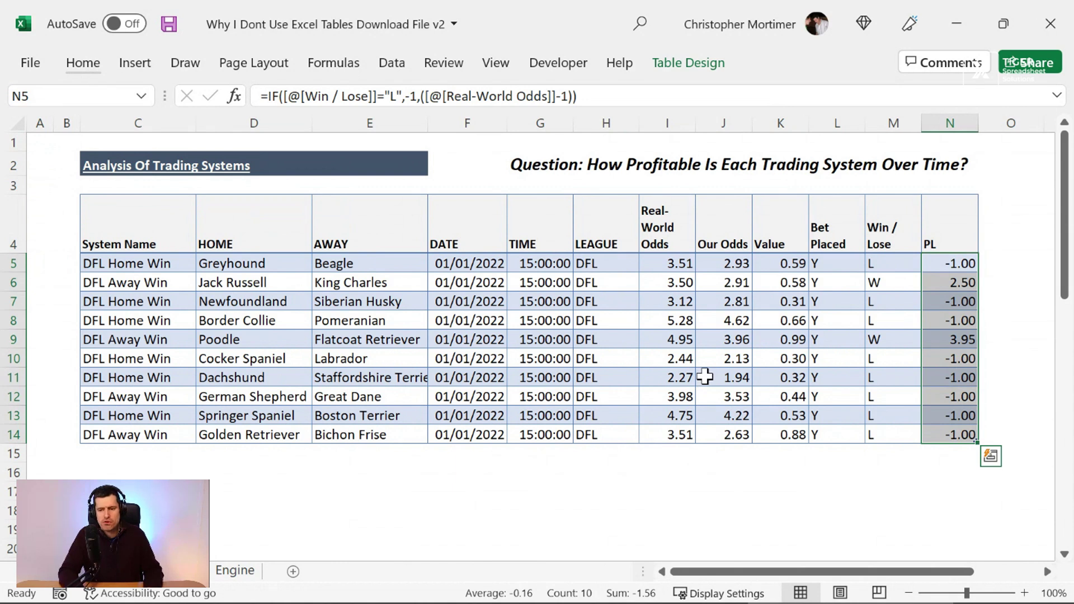
Return to the Engine sheet and delete the test SUM formula from cell G9.
key("ctrl+Page_Down")
key("ctrl+Page_Down")
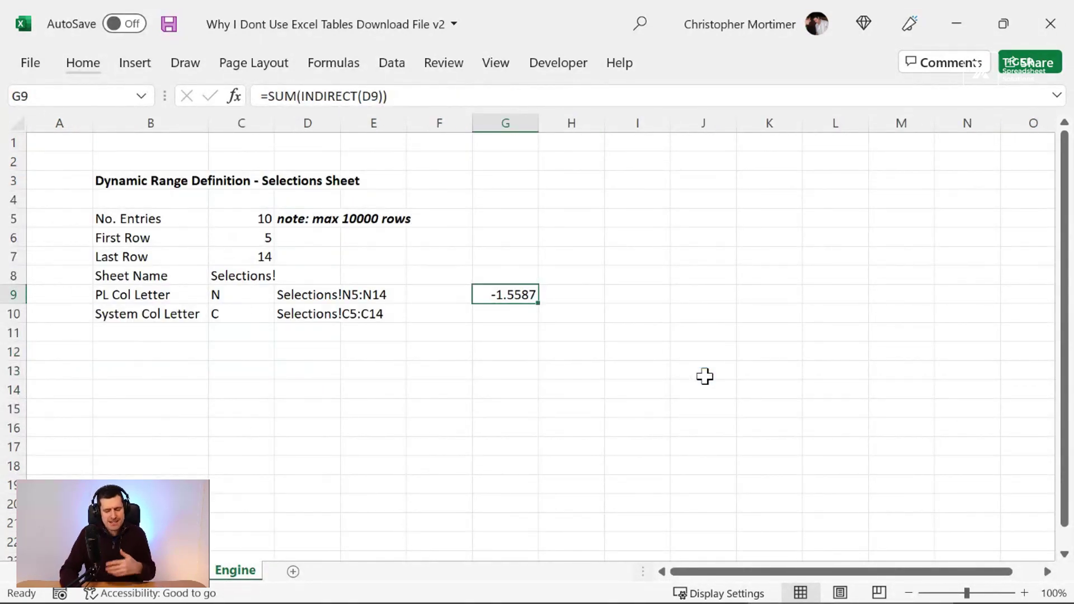
key("Delete")
key("Left")
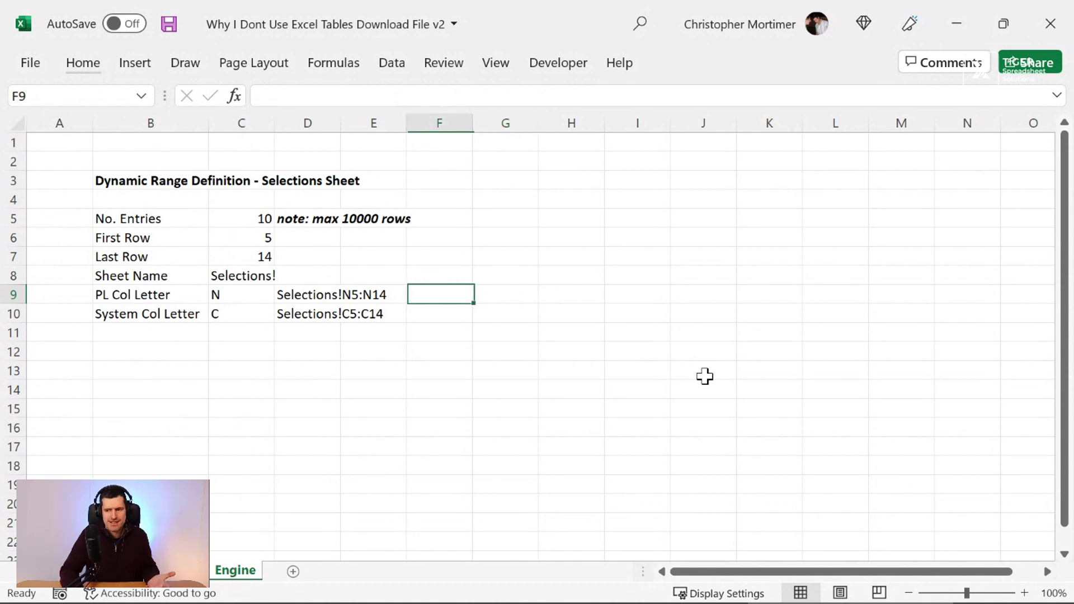
Review the range reference formulas in D9 and D10.
key("Left")
key("Left")
key("shift+Right")
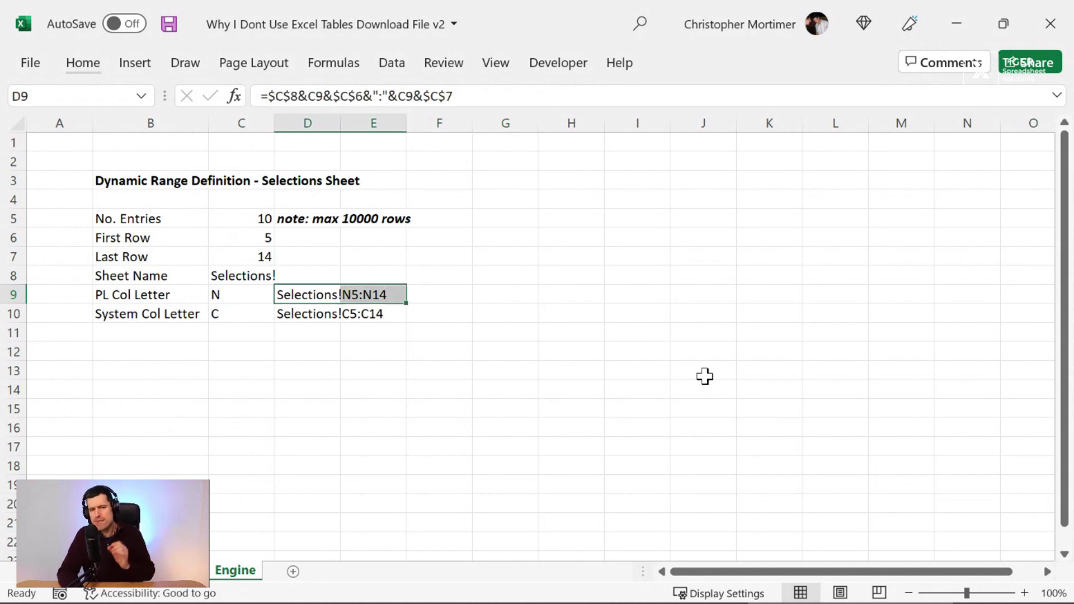
key("Left")
key("Right")
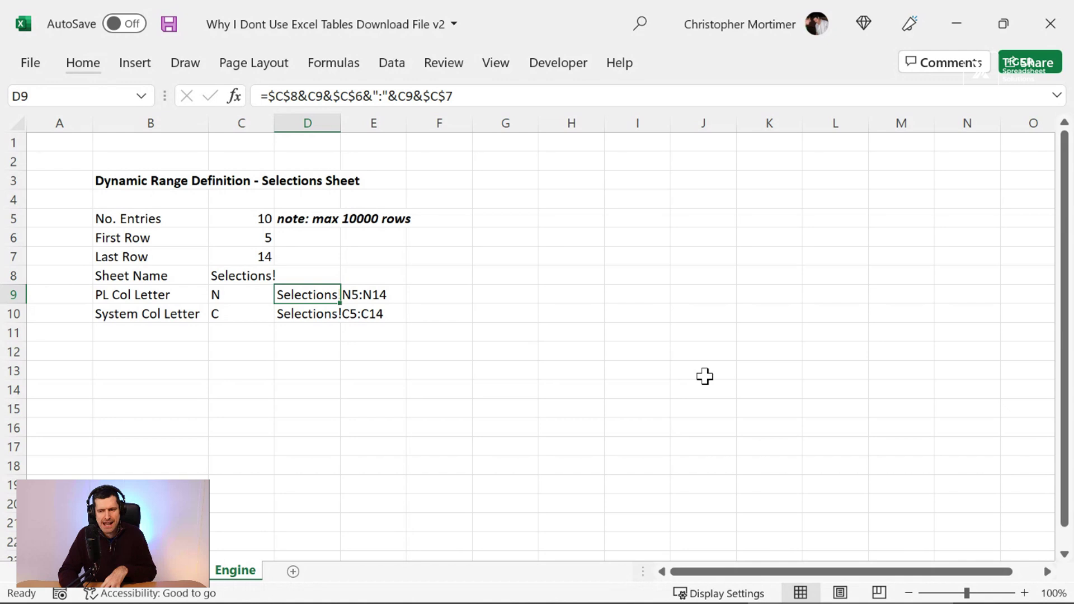
key("shift+Down")
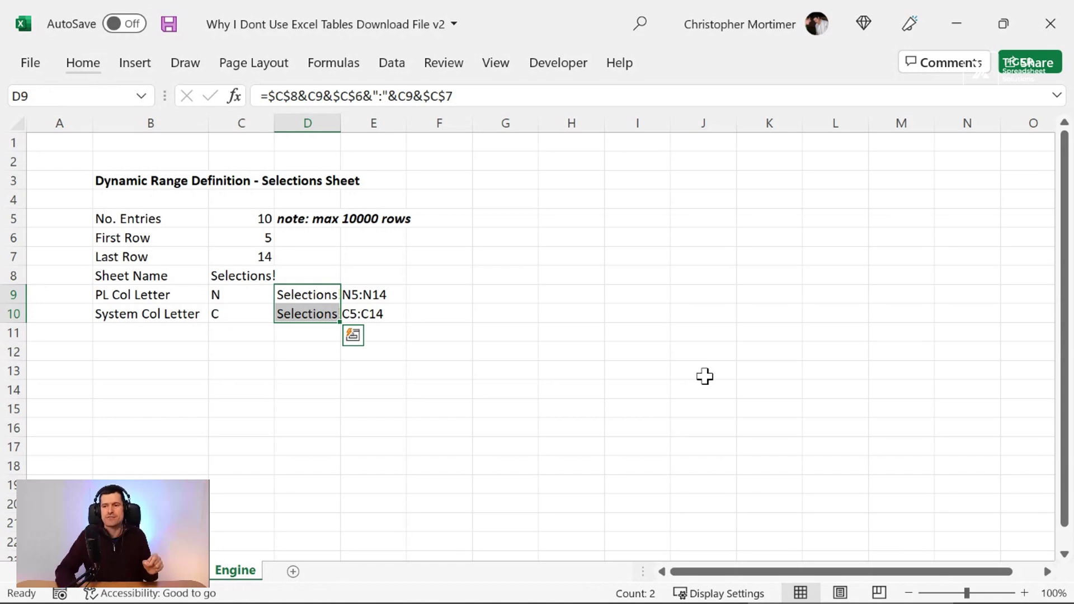
key("Up")
key("Down")
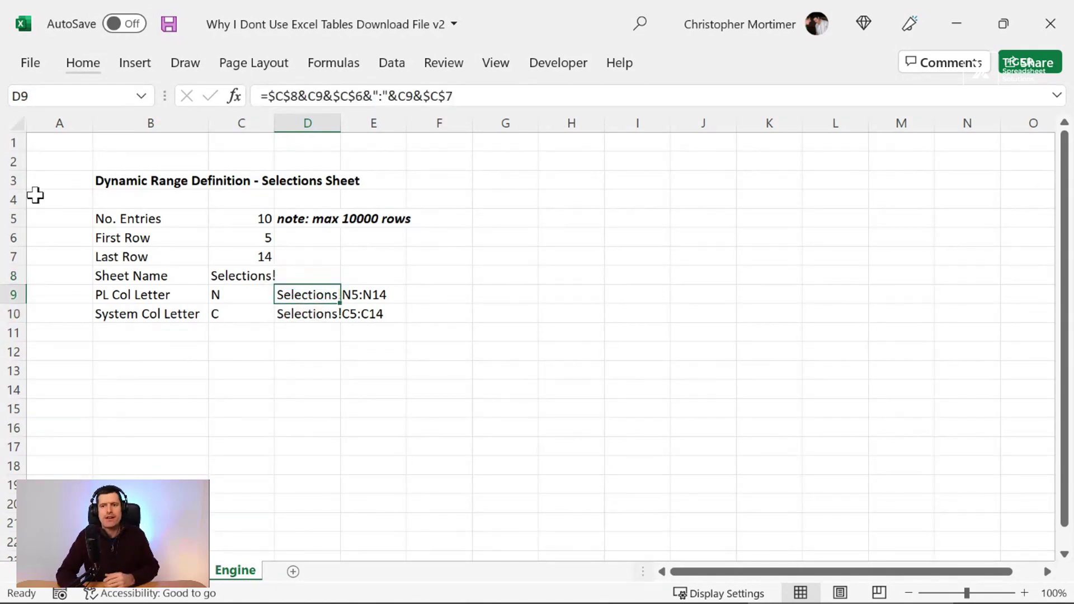
Name cell D9, the PL range reference, E_PL_Ref.
left_click(58, 106)
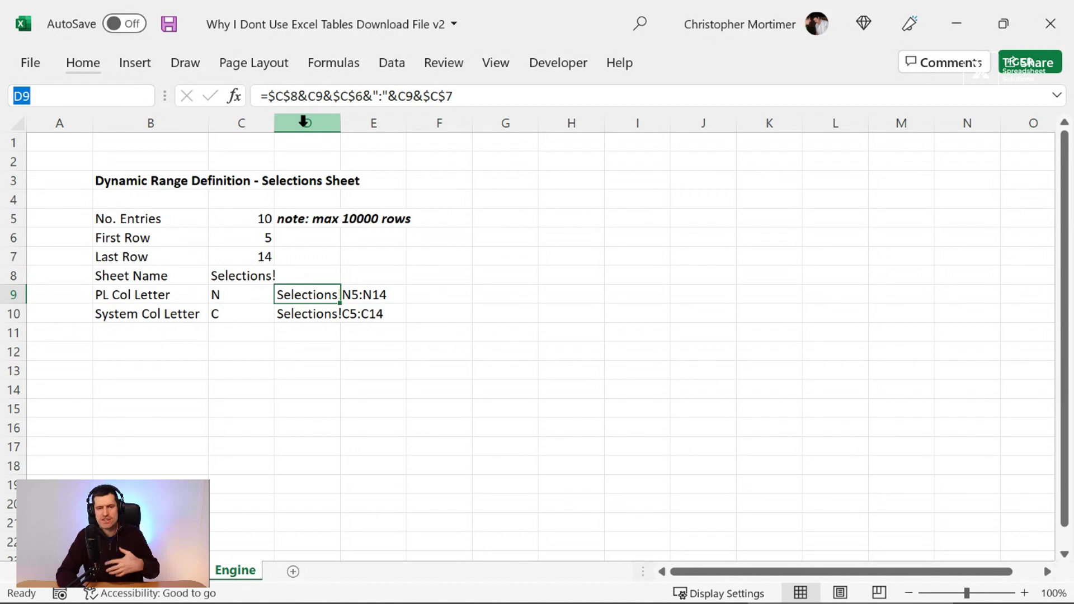
type("E")
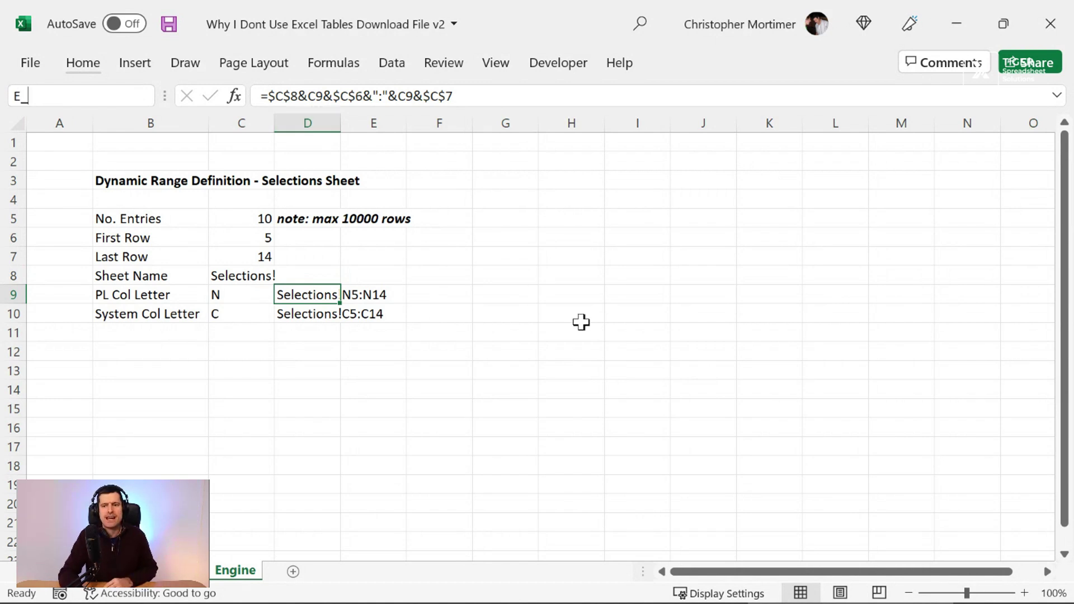
type("_")
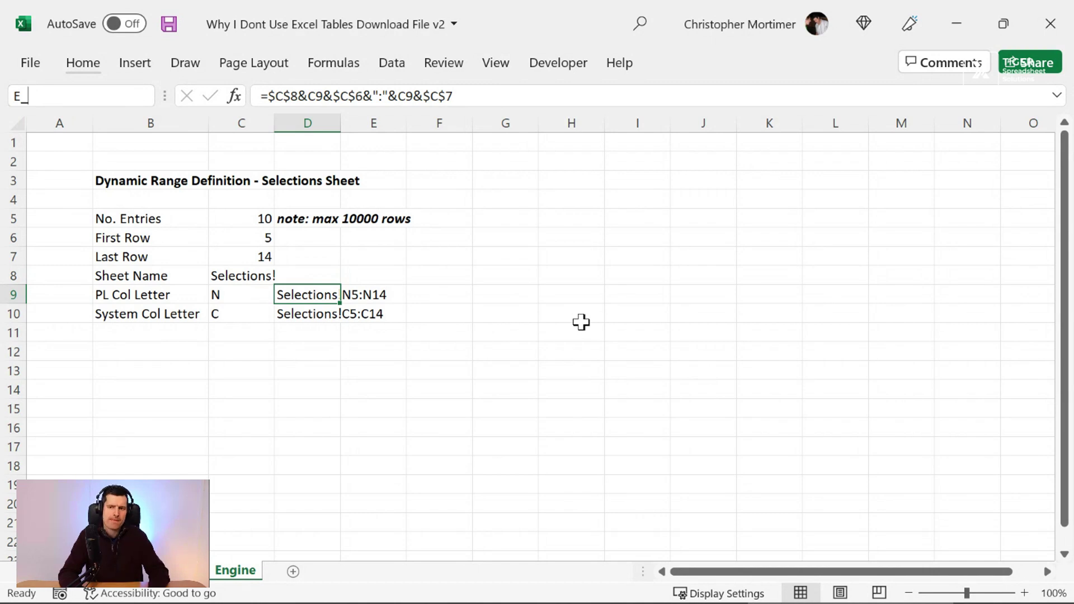
type("COl")
key("BackSpace")
key("BackSpace")
key("BackSpace")
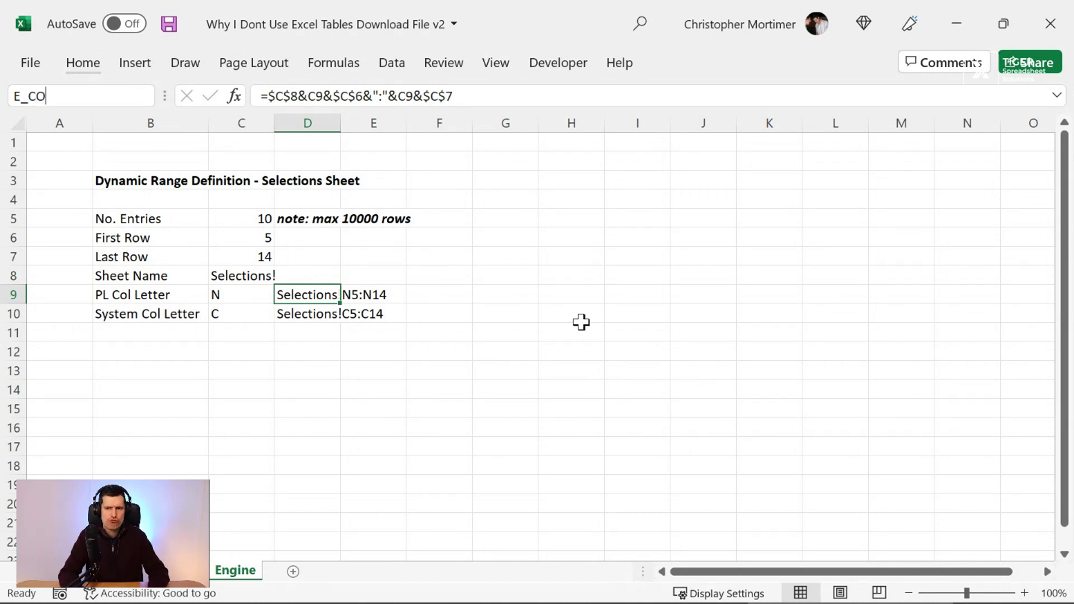
type("PL_")
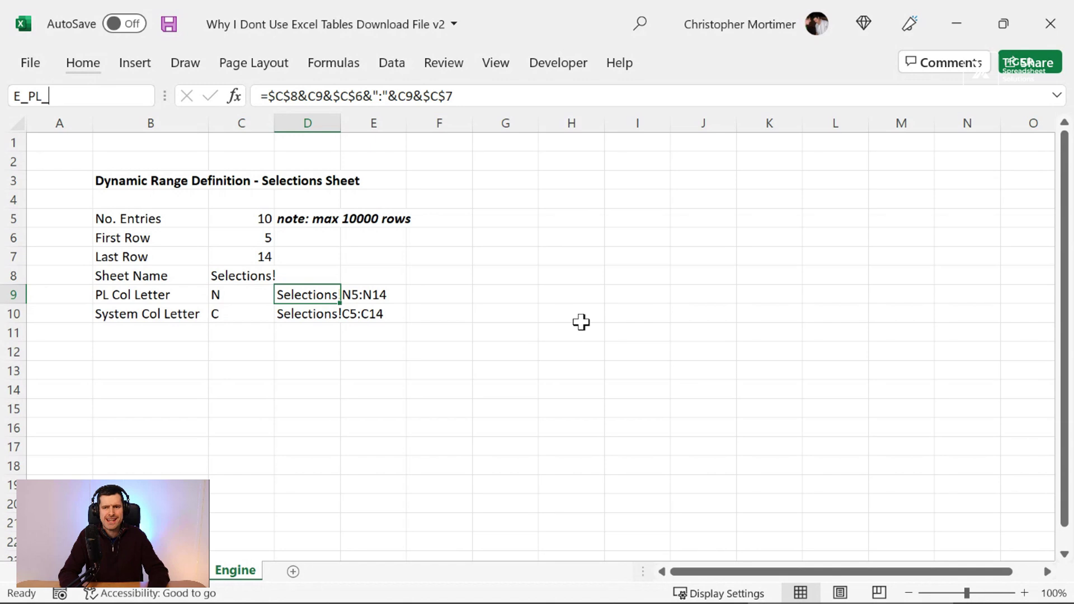
type("Ref")
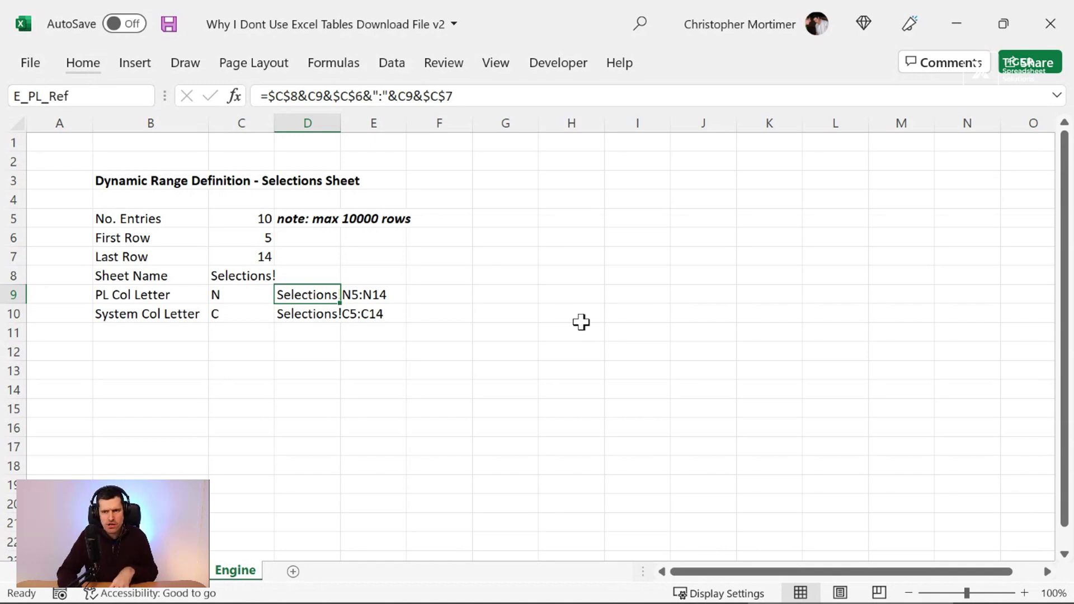
key("Return")
Name cell D10, the System range reference on the Engine sheet, E_Sys_Ref.
key("Down")
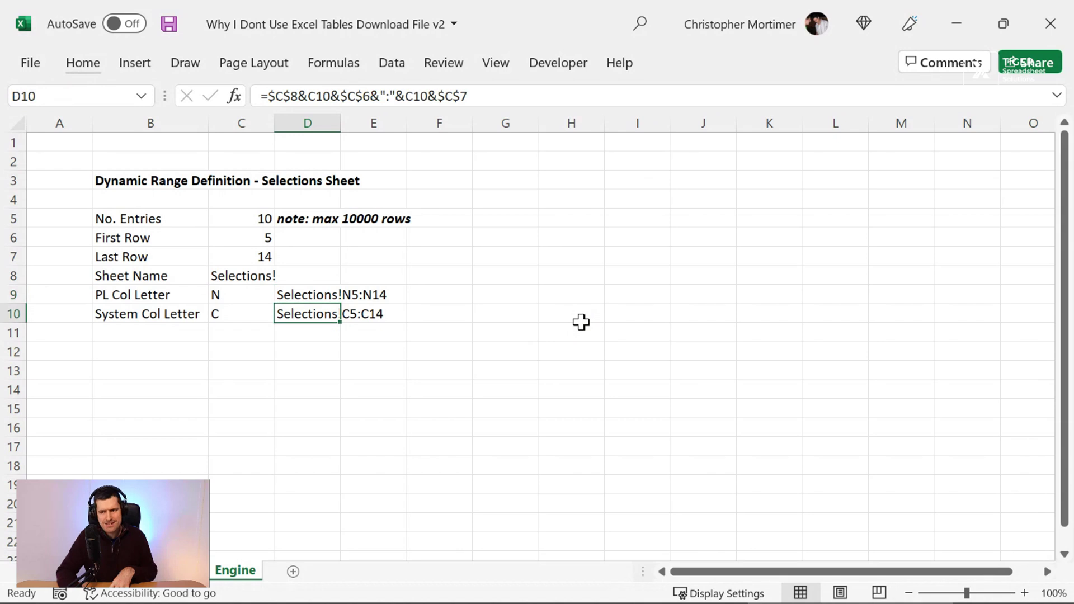
left_click(94, 93)
type("E_")
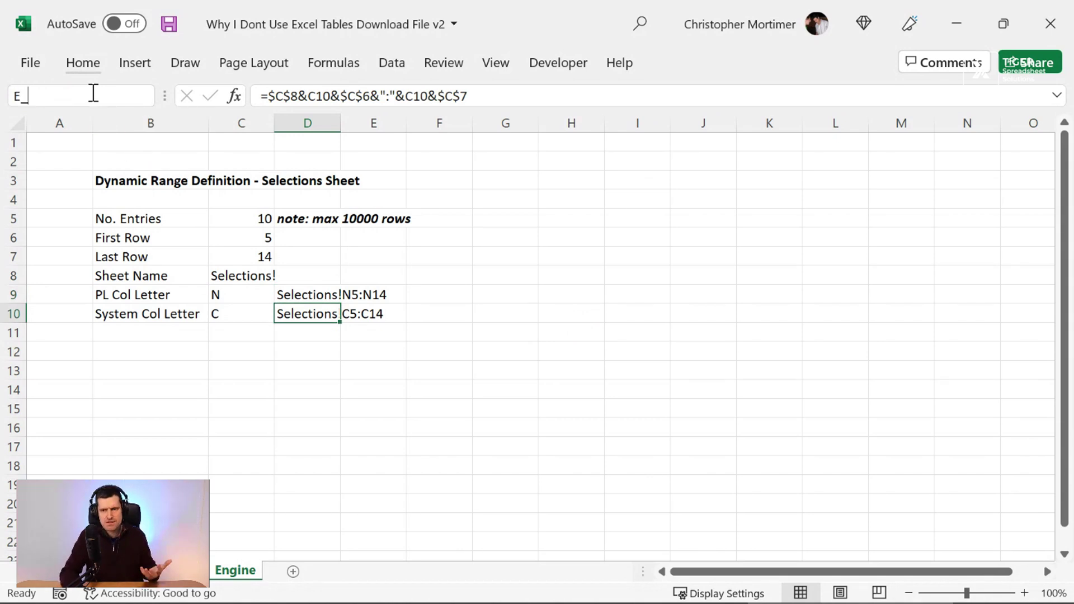
type("Sys_")
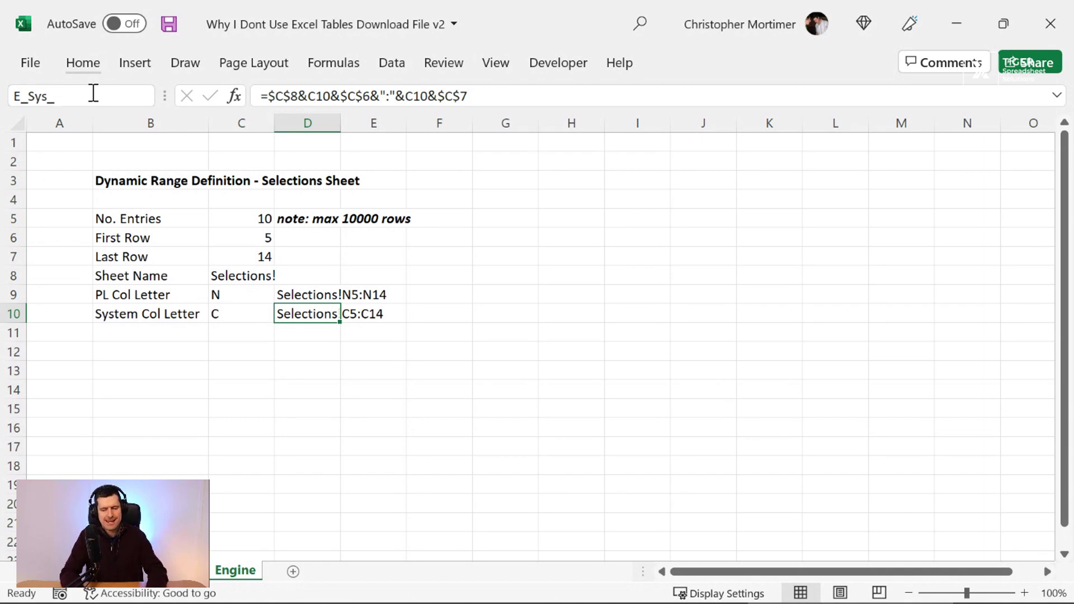
type("Ref")
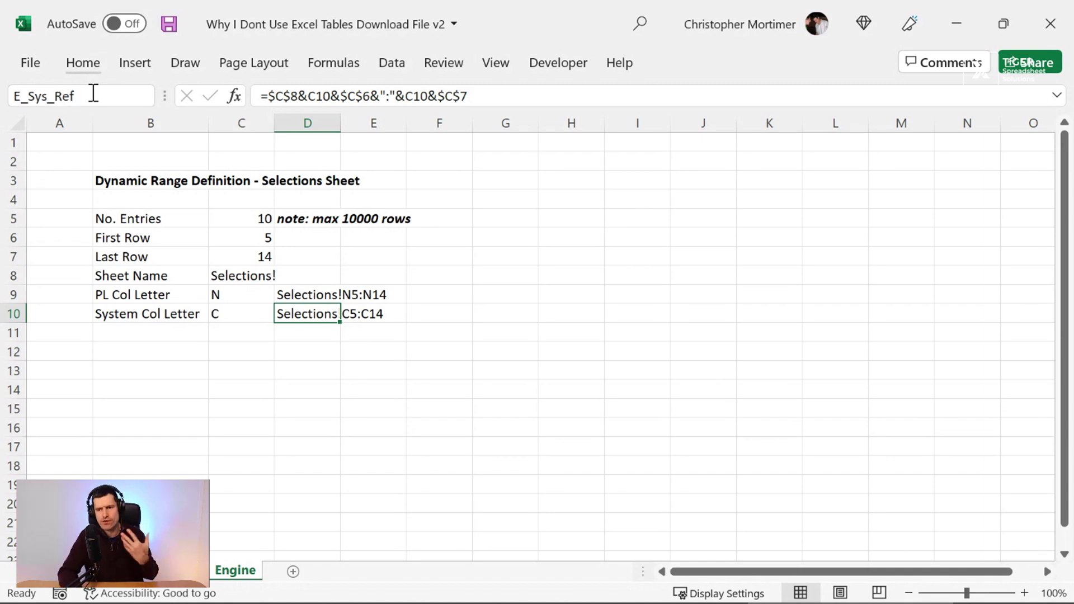
key("Return")
key("Up")
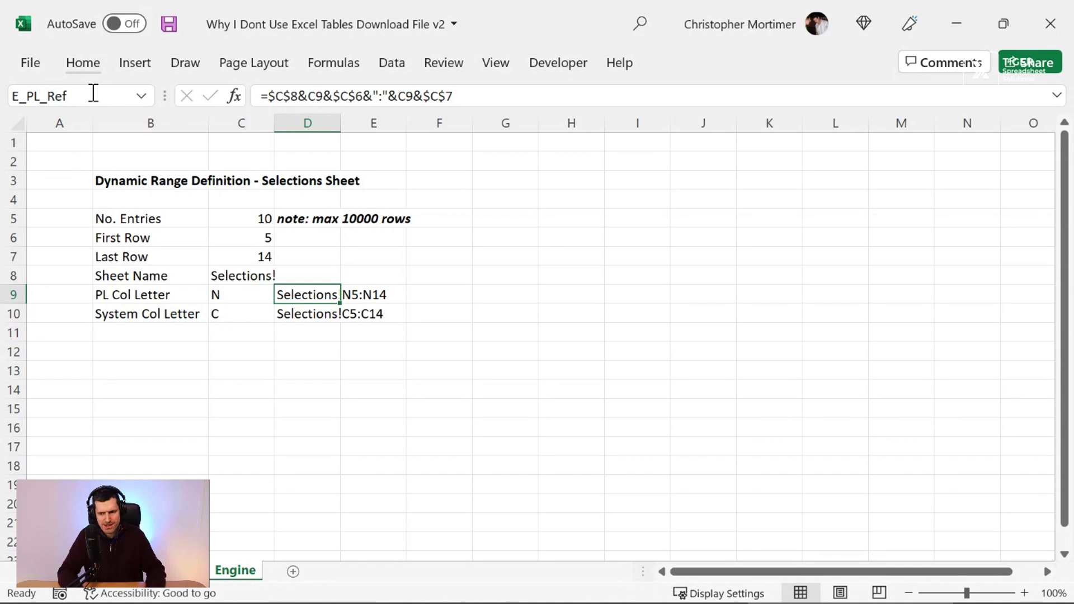
key("Down")
Remove the INDIRECT(E_Sys_Ref) criteria range from the COUNTIFS formula in D12 on the Analysis sheet.
key("ctrl+Page_Up")
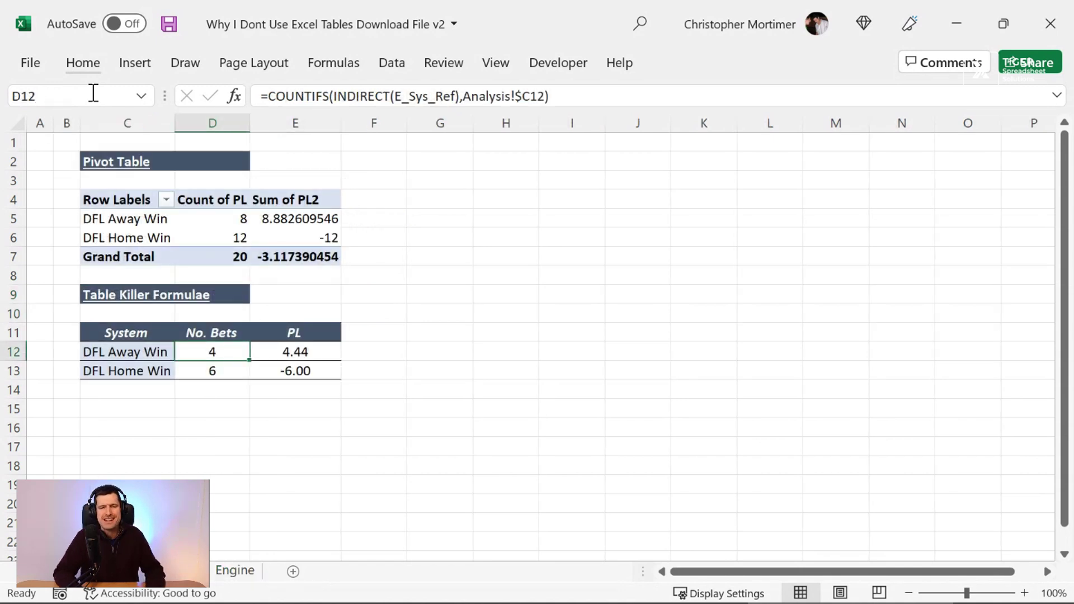
left_click(457, 97)
type(")")
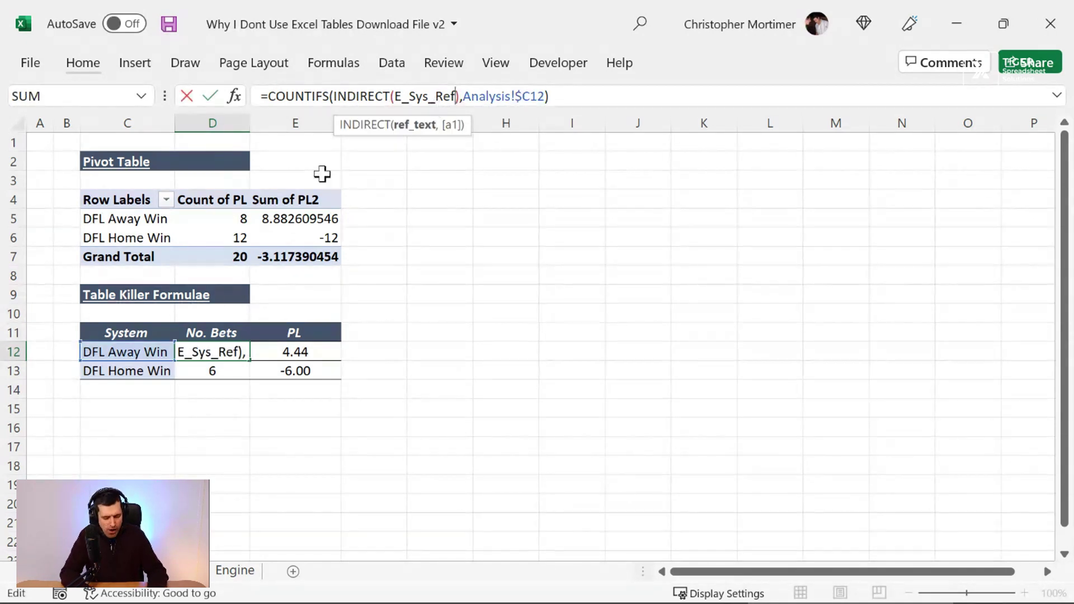
key("ctrl+Return")
left_click_drag(462, 96, 340, 97)
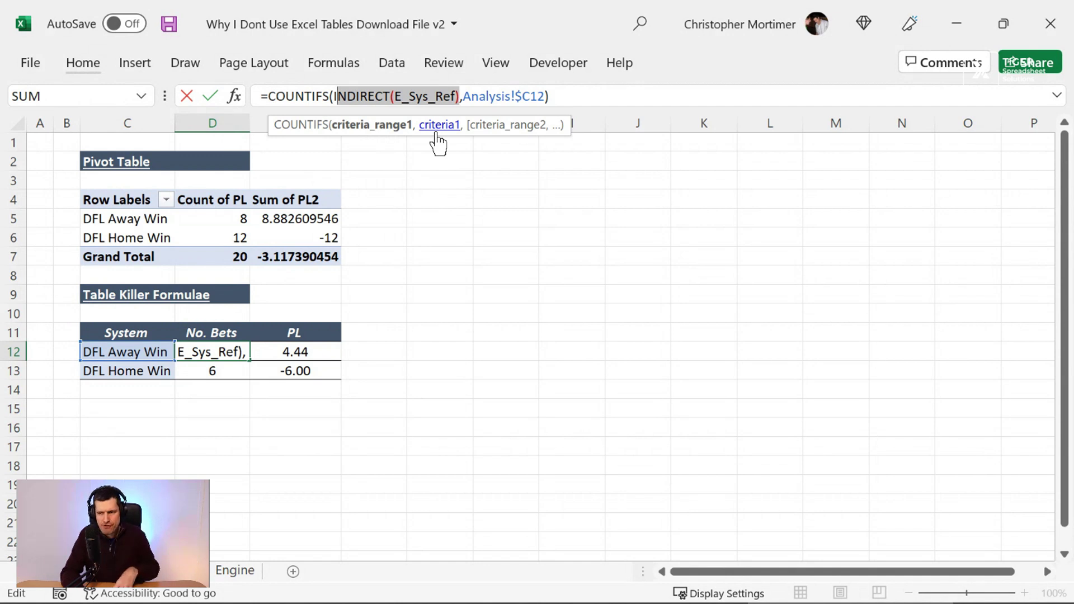
key("BackSpace")
key("BackSpace")
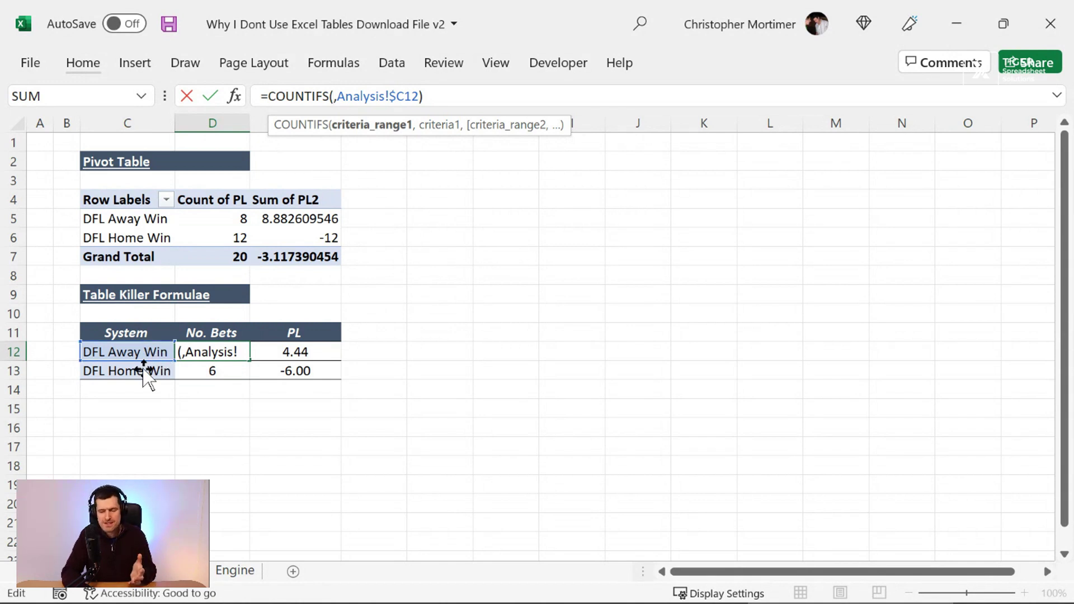
Use the fixed range Selections!C5:C14 as the criteria range of the COUNTIFS formula in D12.
key("ctrl+Page_Up")
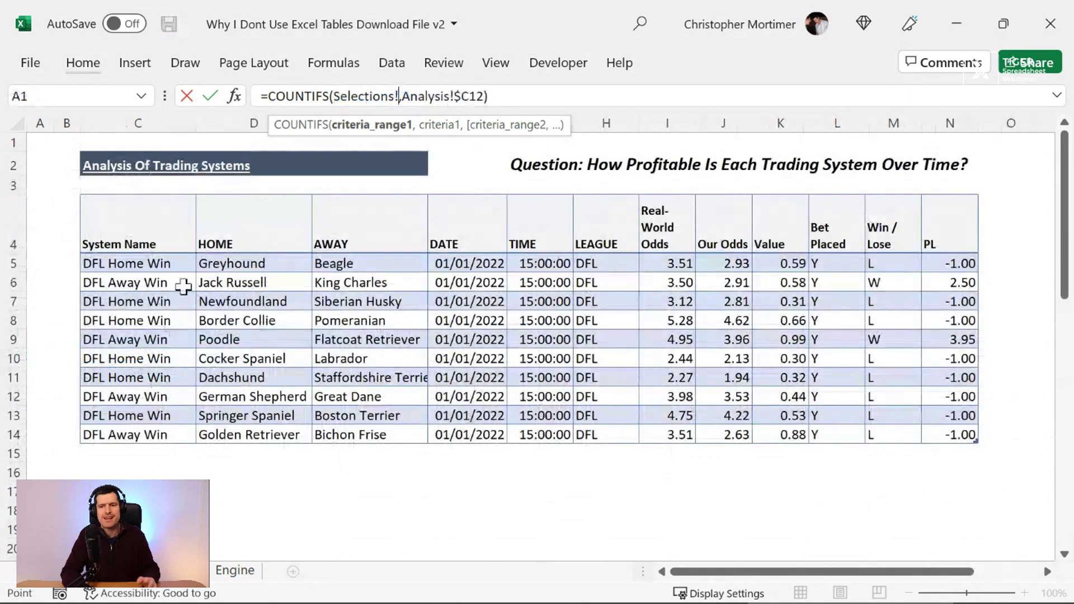
left_click(166, 256)
key("shift+Down")
key("shift+Down")
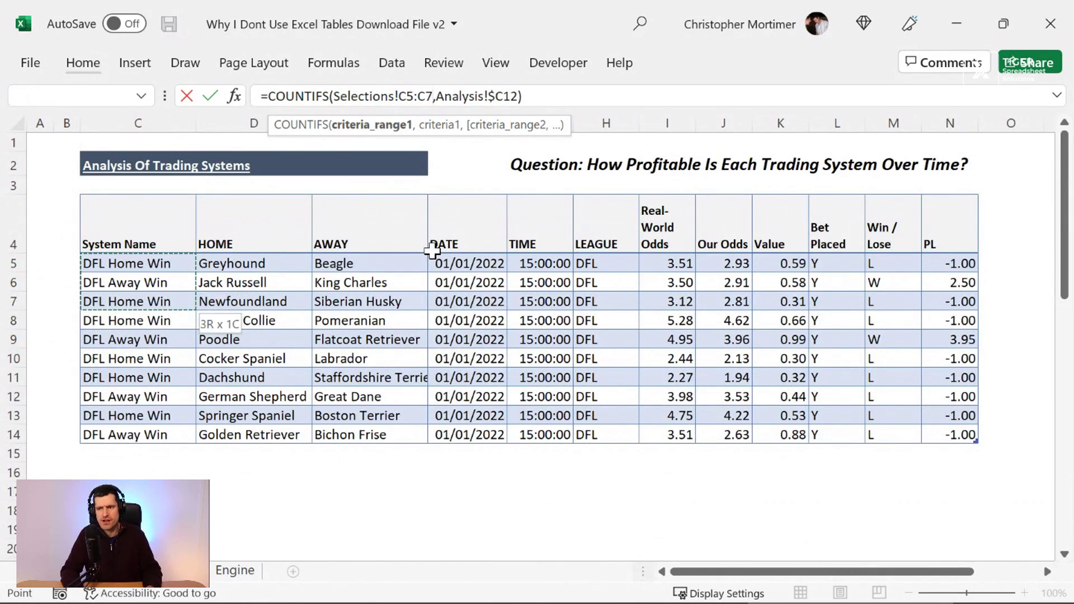
key("shift+Down")
key("shift+Down")
key("shift+Down")
key("shift+Down")
key("shift+Down")
key("shift+Down")
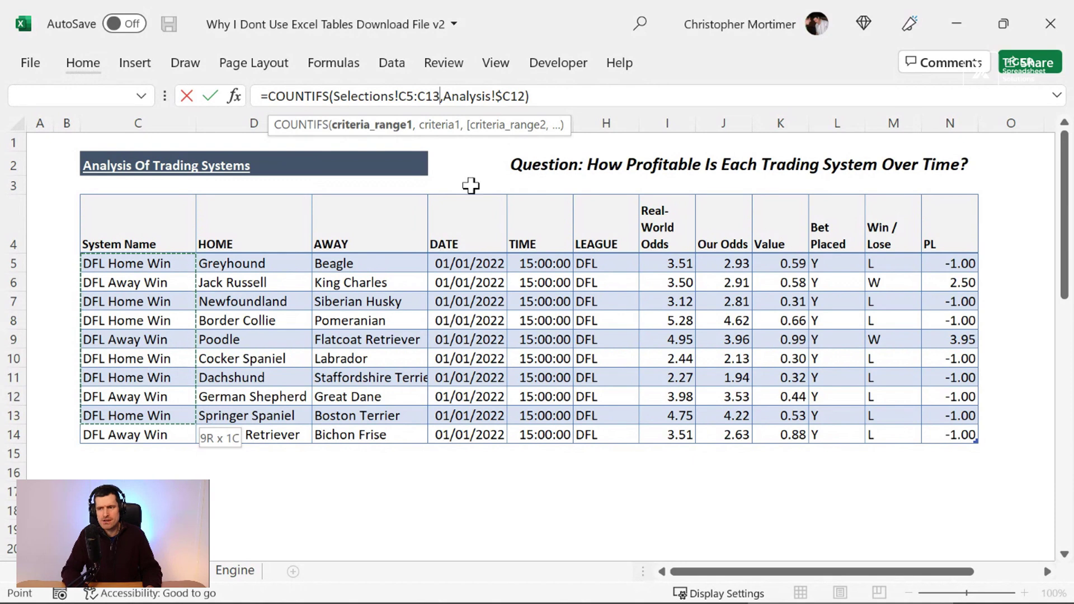
key("BackSpace")
type("4")
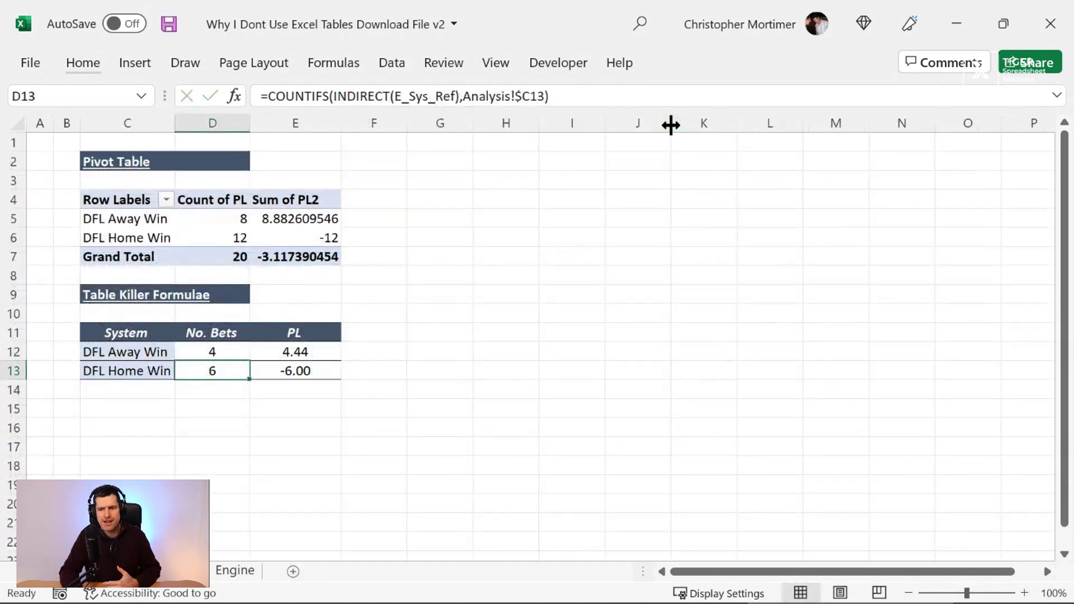
key("Up")
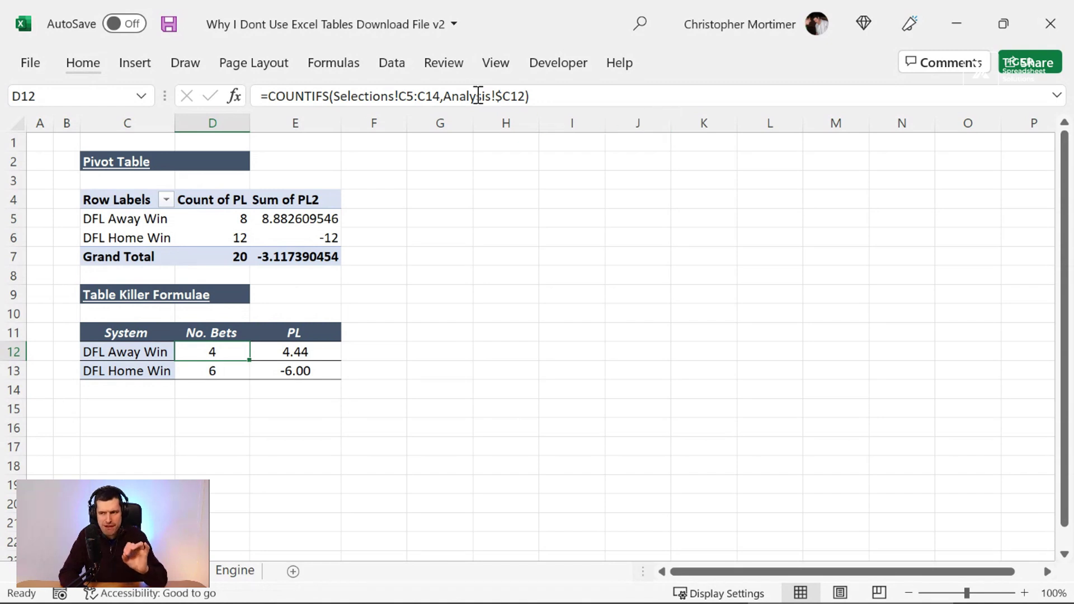
Replace the fixed range in D12 with a dynamic one so the formula reads =COUNTIFS(INDIRECT(E_Sys_Ref),Analysis!$C12).
left_click(441, 96)
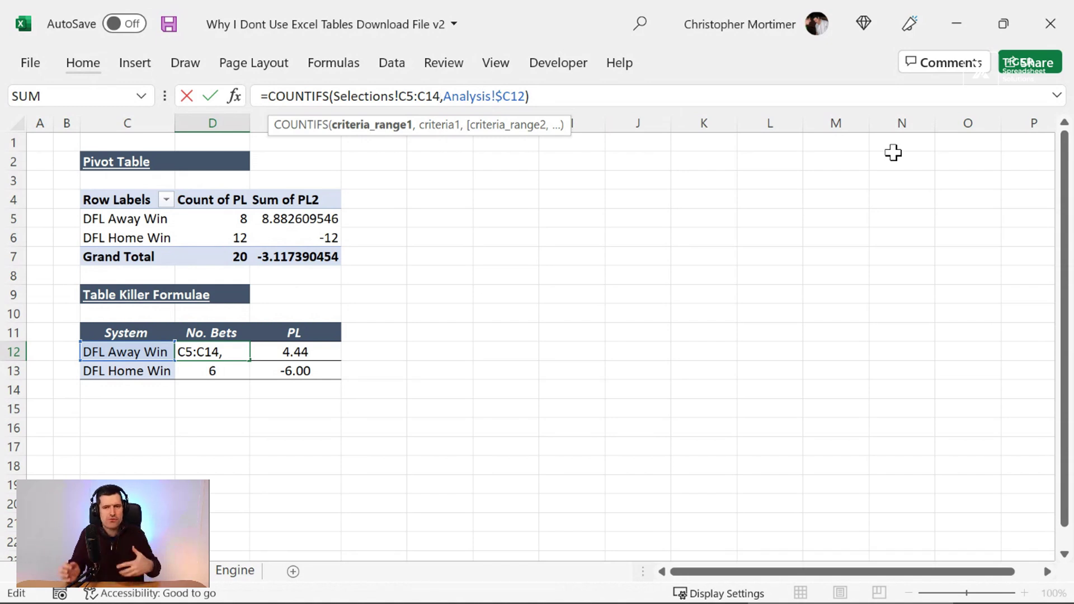
key("Left")
key("BackSpace")
key("BackSpace")
key("BackSpace")
key("BackSpace")
key("BackSpace")
key("BackSpace")
key("BackSpace")
key("BackSpace")
key("BackSpace")
key("BackSpace")
key("BackSpace")
key("BackSpace")
key("BackSpace")
key("BackSpace")
key("BackSpace")
key("BackSpace")
key("BackSpace")
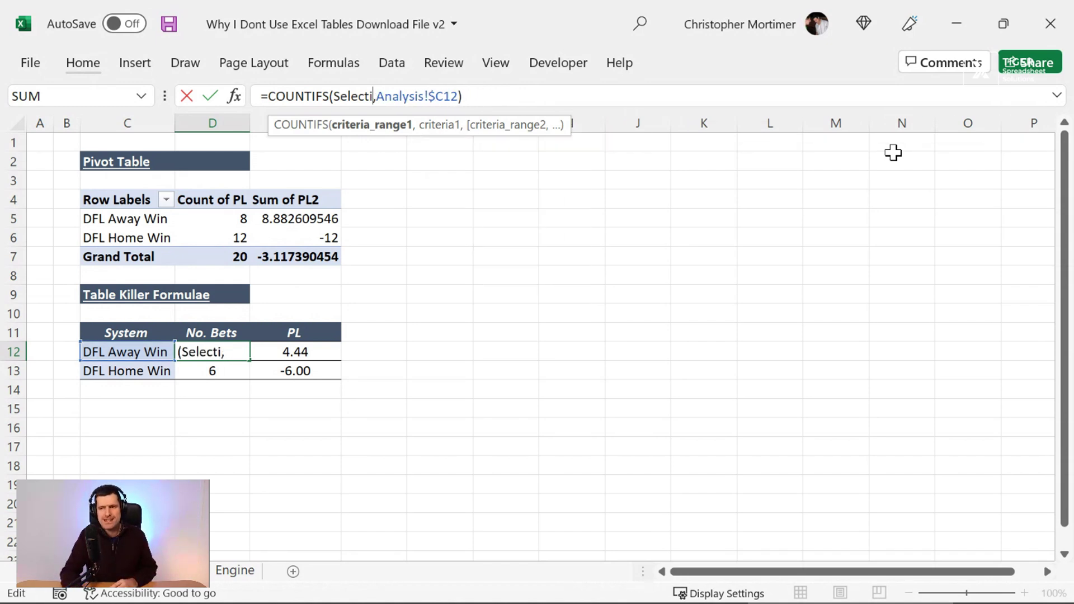
type("indirect")
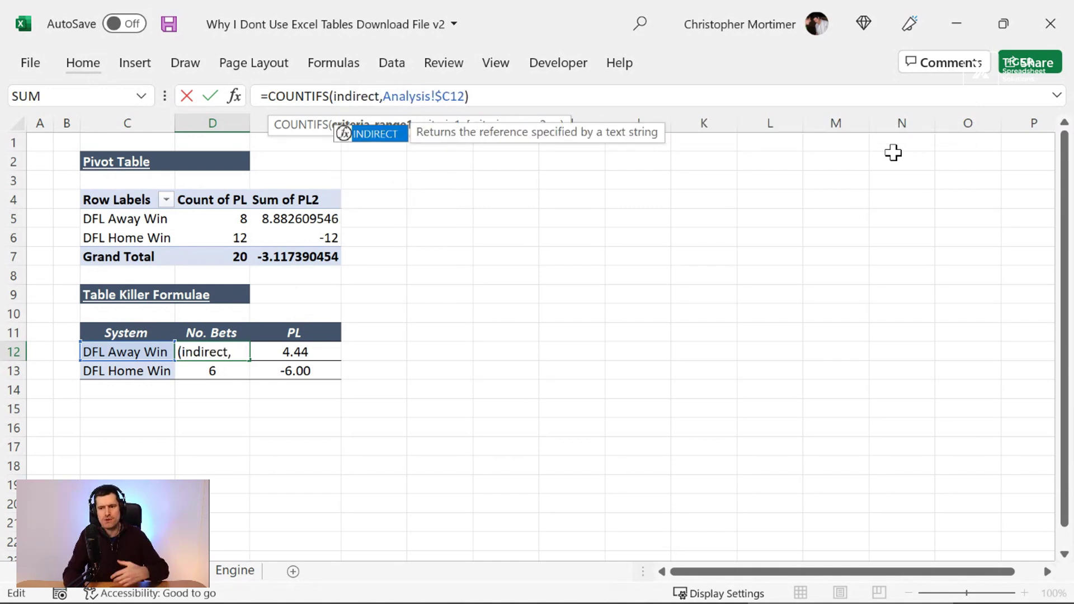
type("(")
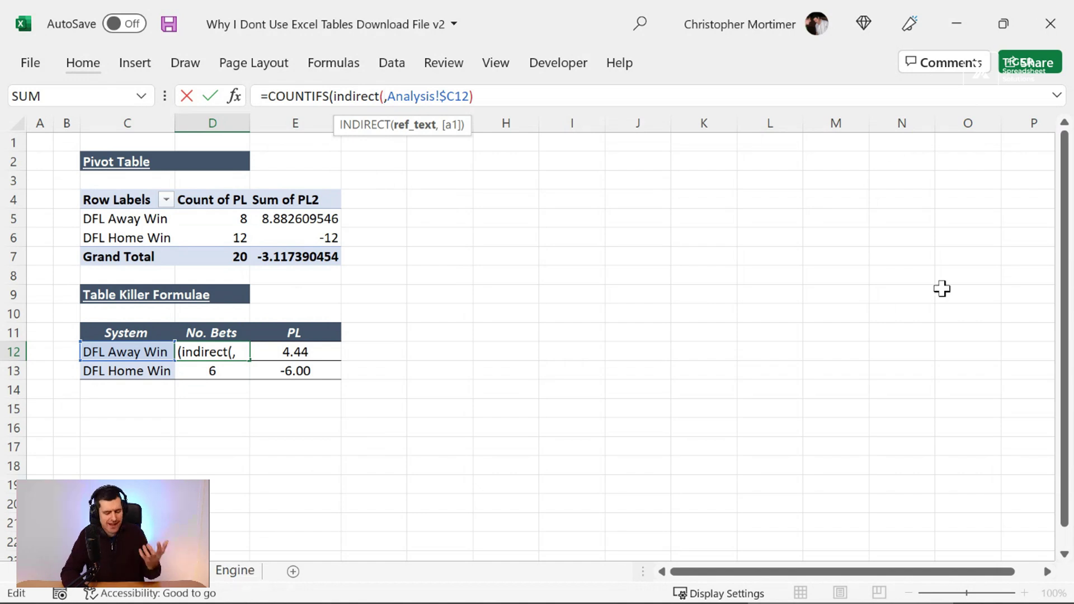
type("E")
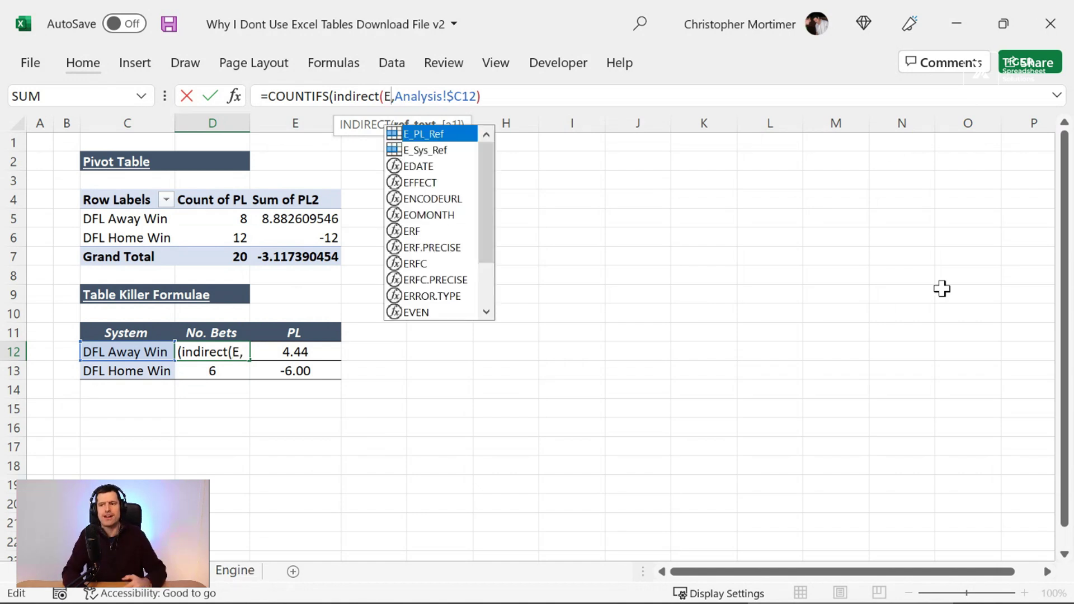
left_click(429, 151)
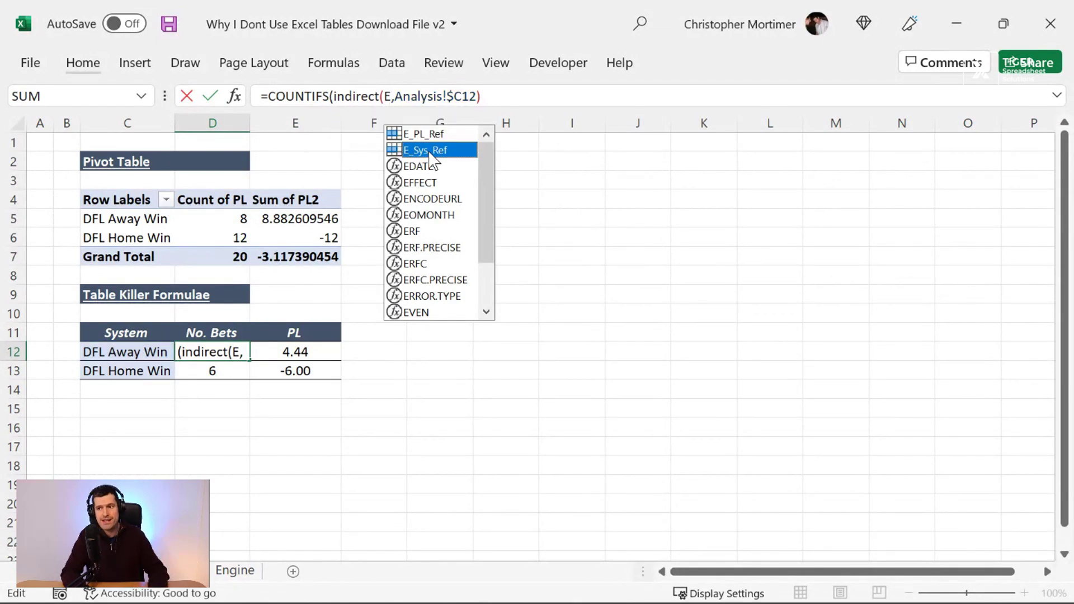
double_click(463, 150)
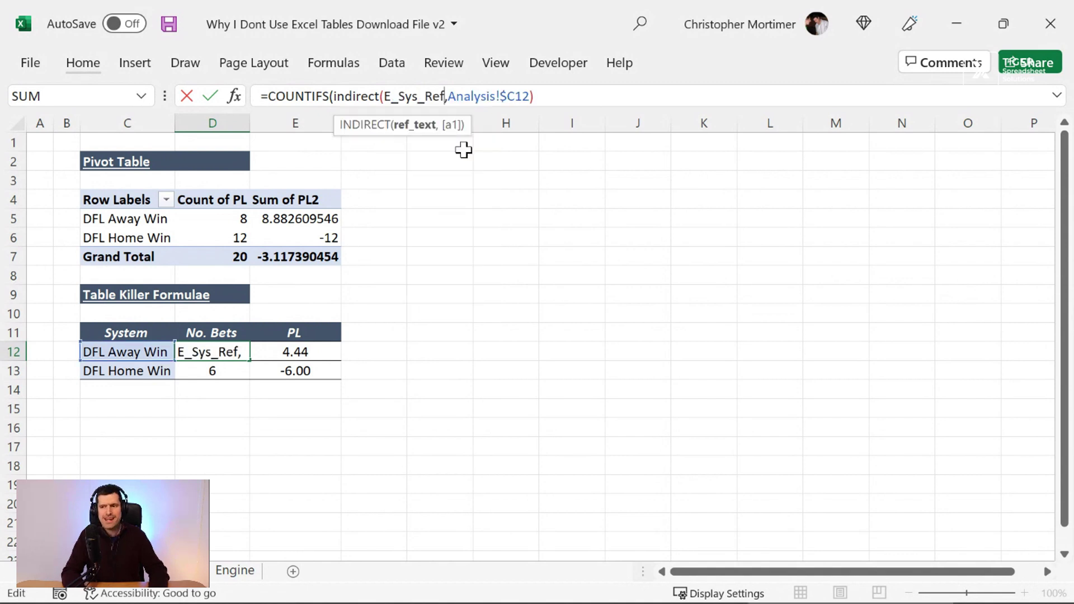
type(")")
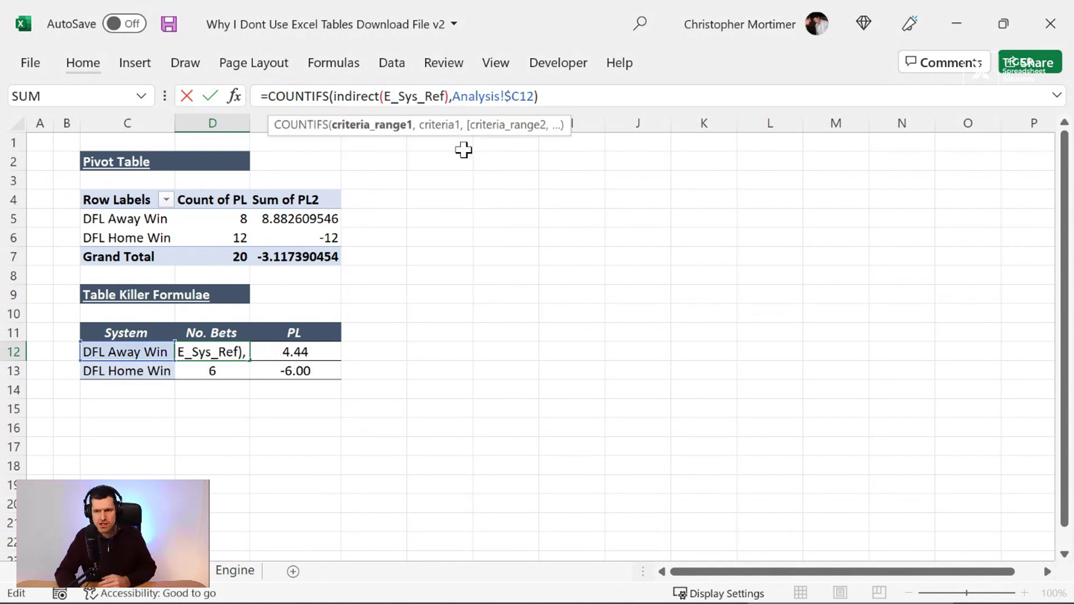
key("Return")
key("Up")
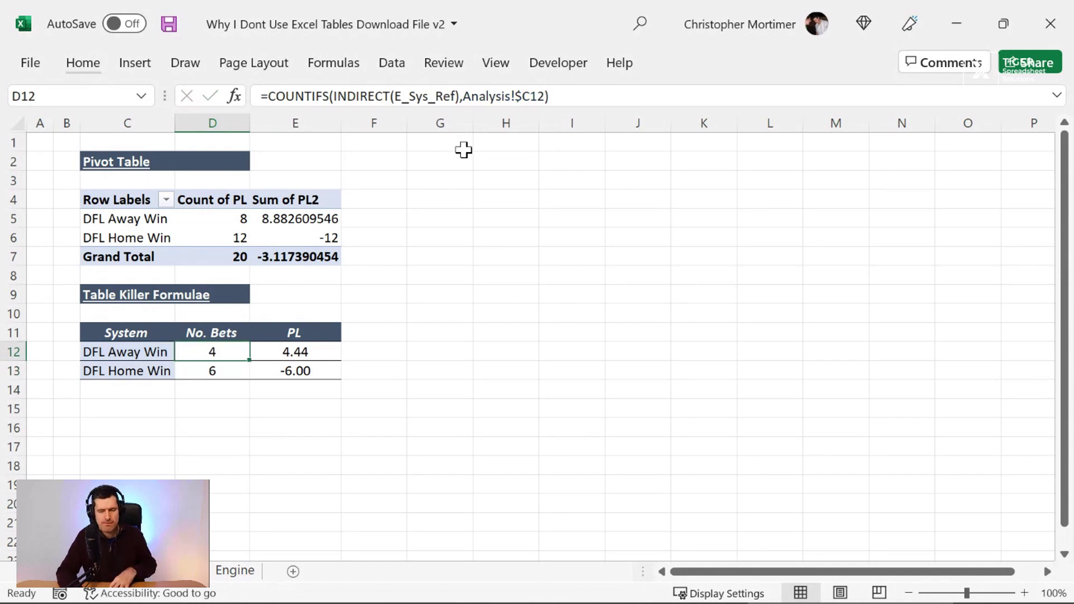
key("Right")
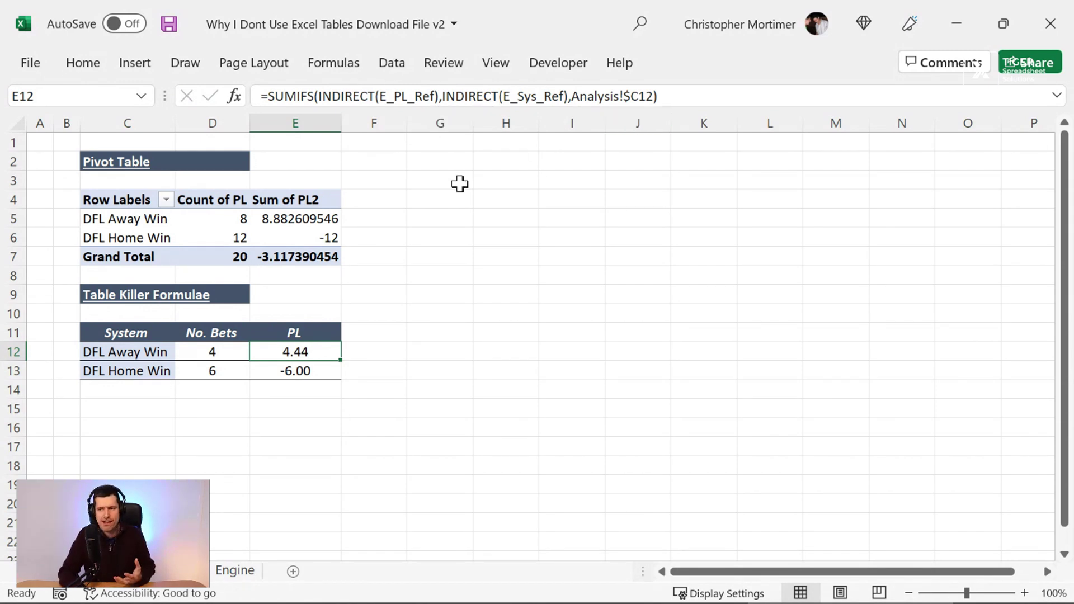
Copy the data rows C5:N14 on the Selections sheet and paste them directly below, starting at C15.
left_click(232, 572)
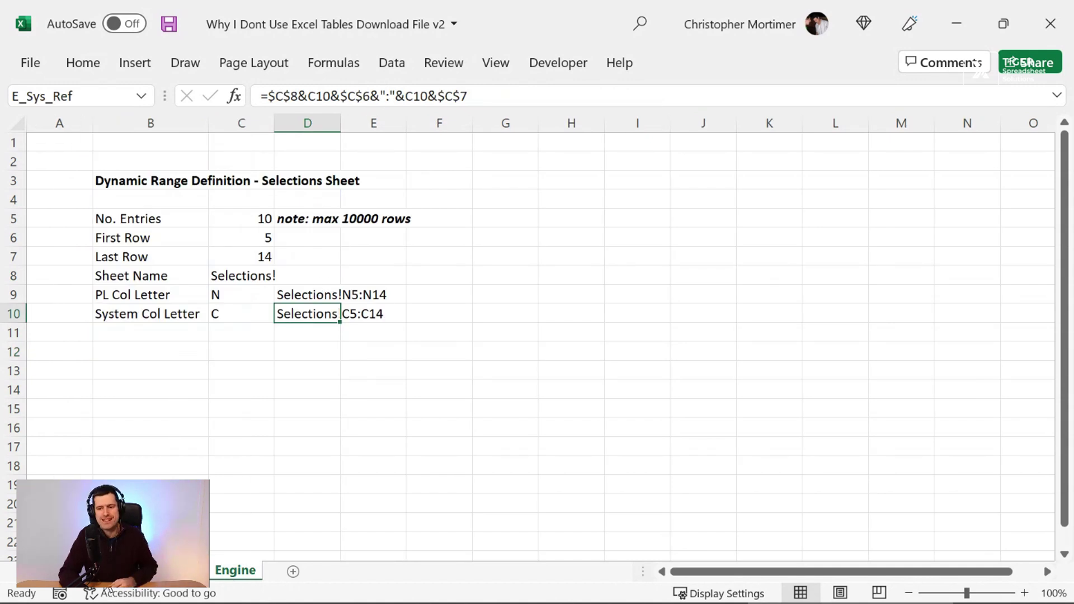
key("ctrl+Page_Up")
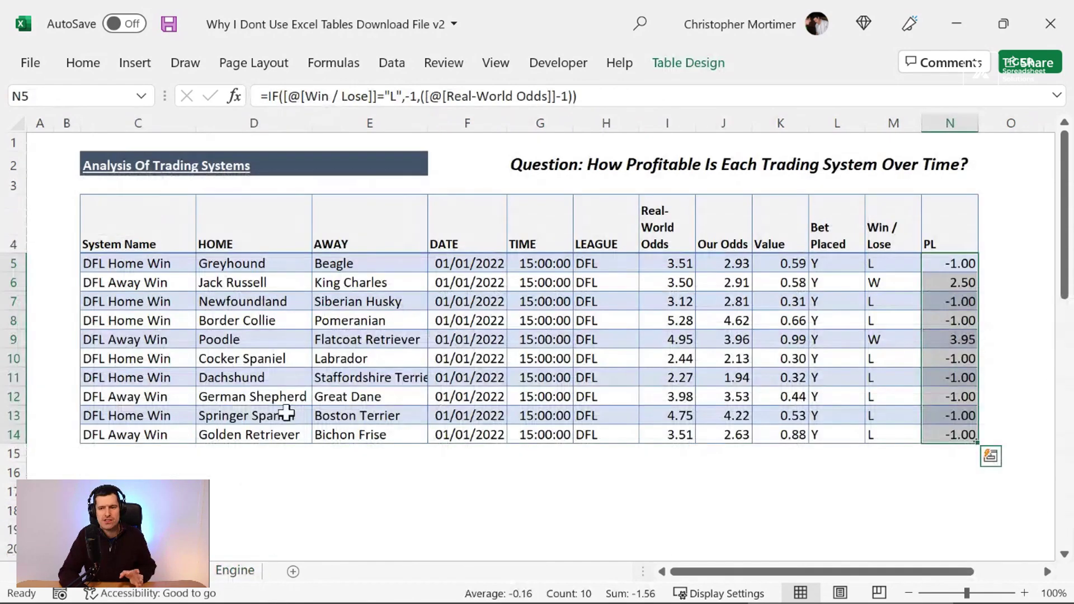
left_click(130, 271)
key("ctrl+shift+Right")
key("ctrl+shift+Down")
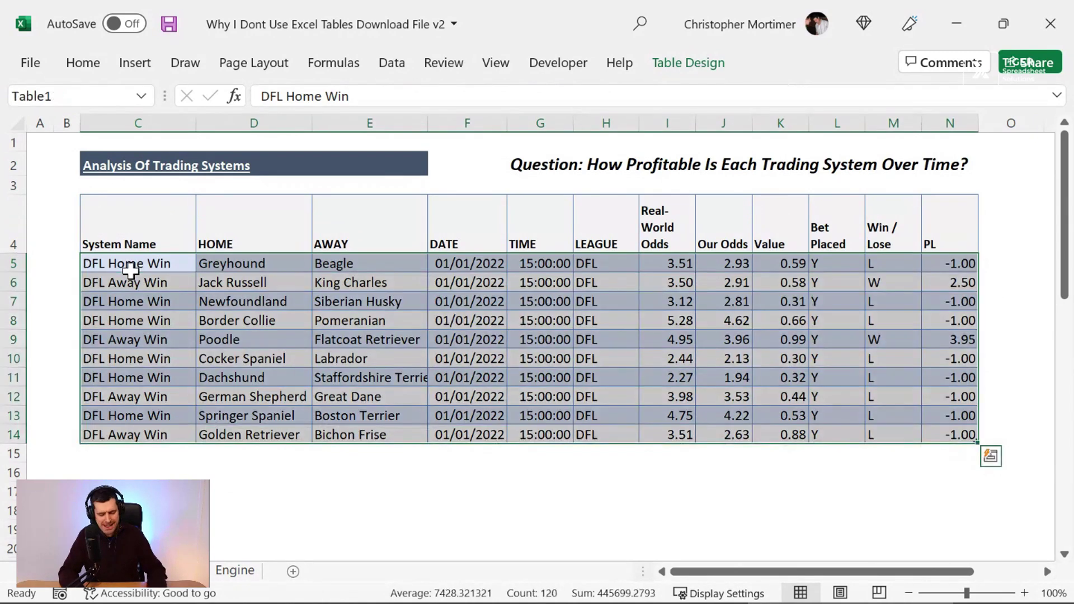
key("ctrl+c")
key("Down")
key("Down")
key("Down")
key("Down")
key("Down")
key("Down")
key("Down")
key("Down")
key("Down")
key("Down")
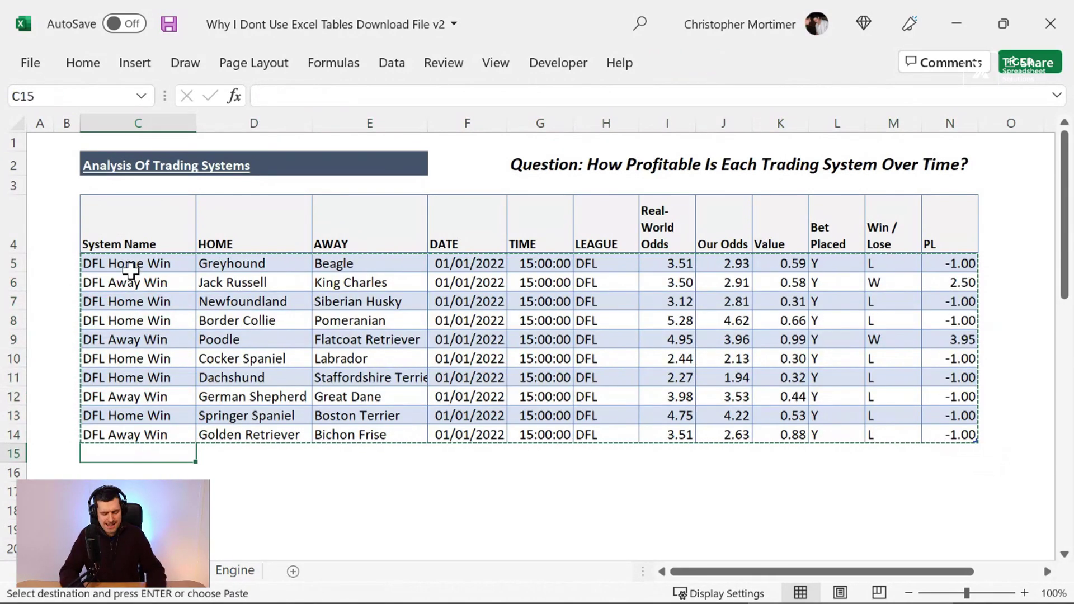
key("ctrl+v")
key("Escape")
Highlight the PL values in N5:N24 on the Selections sheet to read their sum.
key("Up")
key("Up")
key("Up")
key("Up")
key("Up")
key("Up")
key("Up")
key("Up")
key("Up")
key("Up")
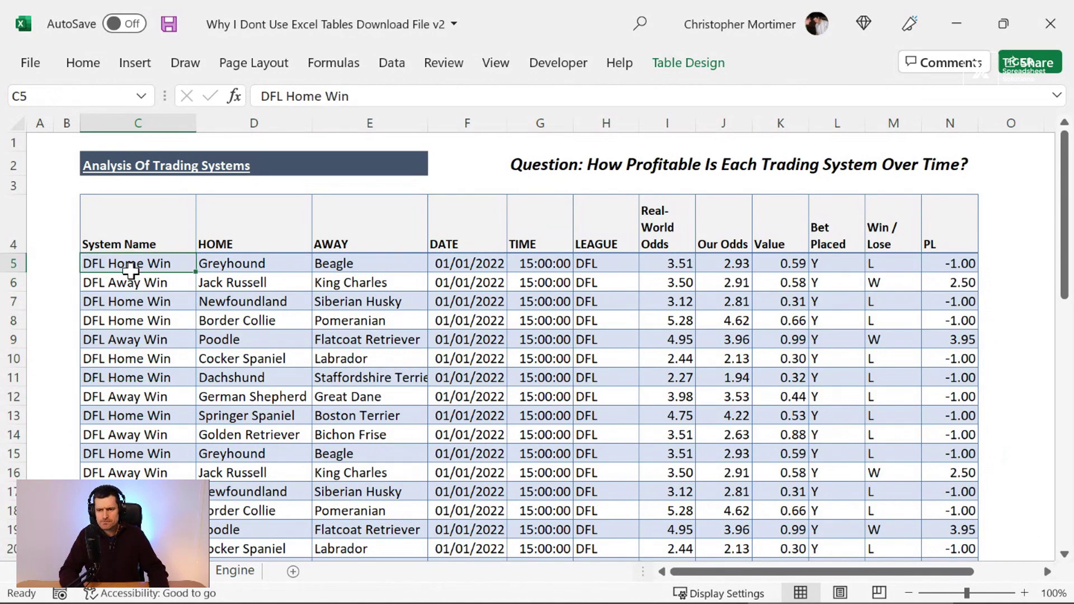
key("ctrl+shift+Down")
key("Right")
key("Right")
key("Up")
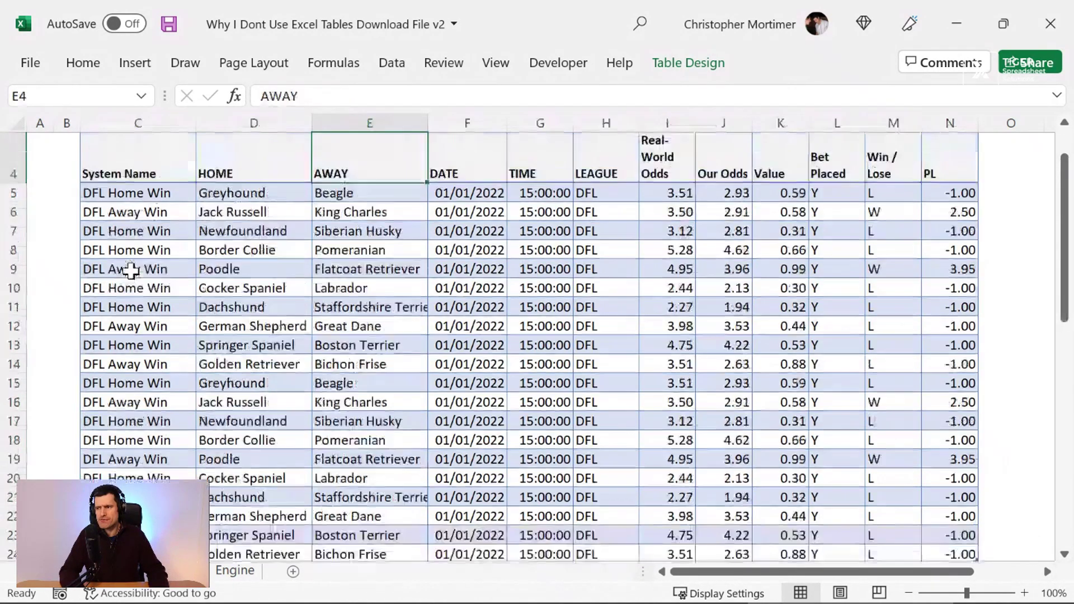
key("Down")
key("Right")
key("Right")
key("Right")
key("Right")
key("Right")
key("Right")
key("Right")
key("Right")
key("Right")
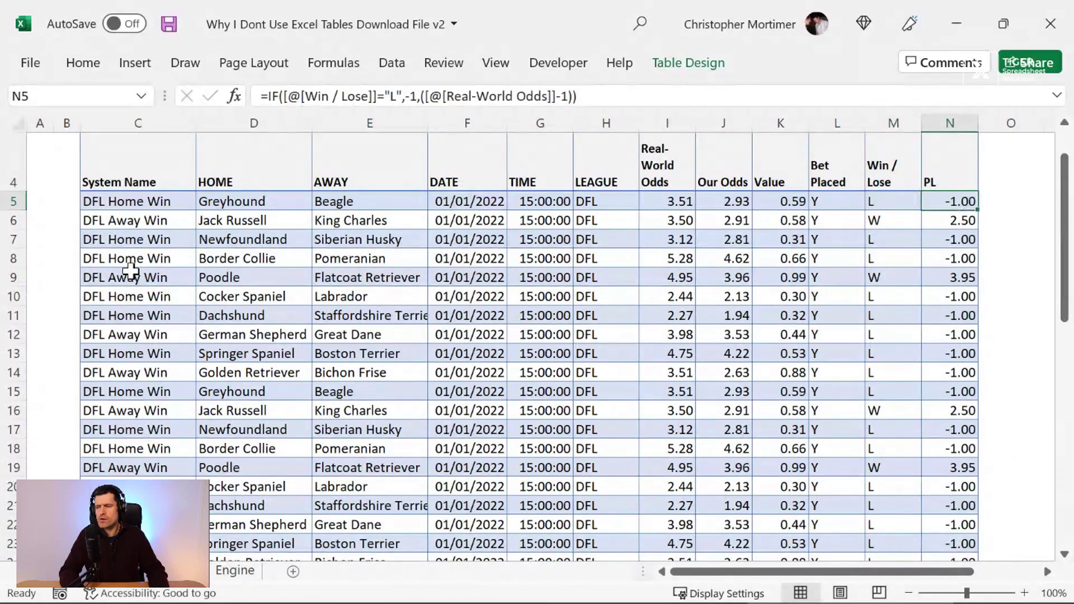
key("ctrl+shift+Down")
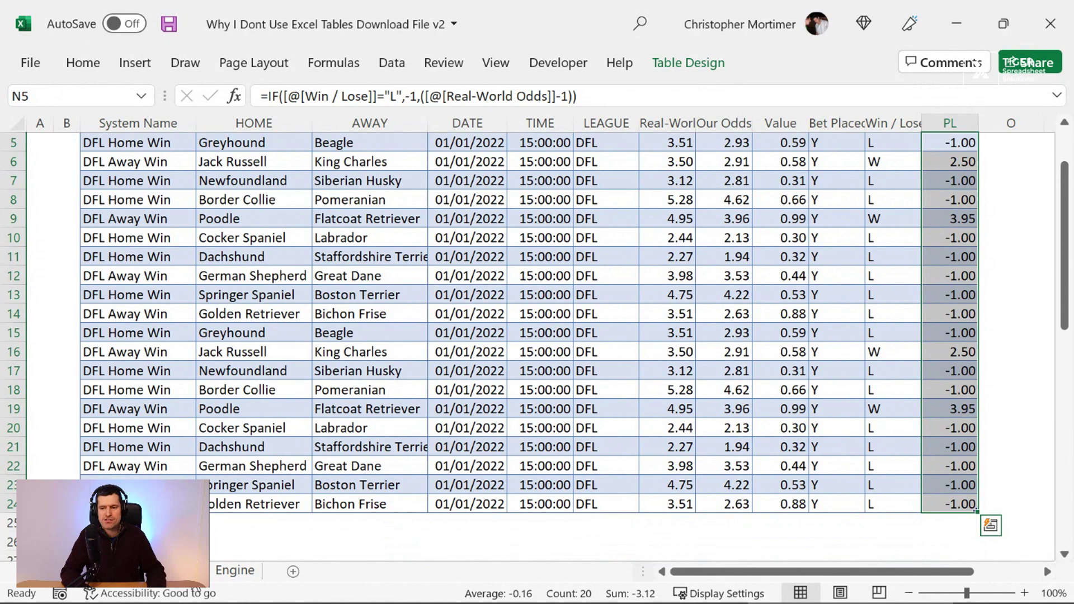
Highlight the Table Killer results in D12:E13 on the Analysis sheet to compare them with the pivot table and PL sum.
key("ctrl+Page_Up")
key("shift+Down")
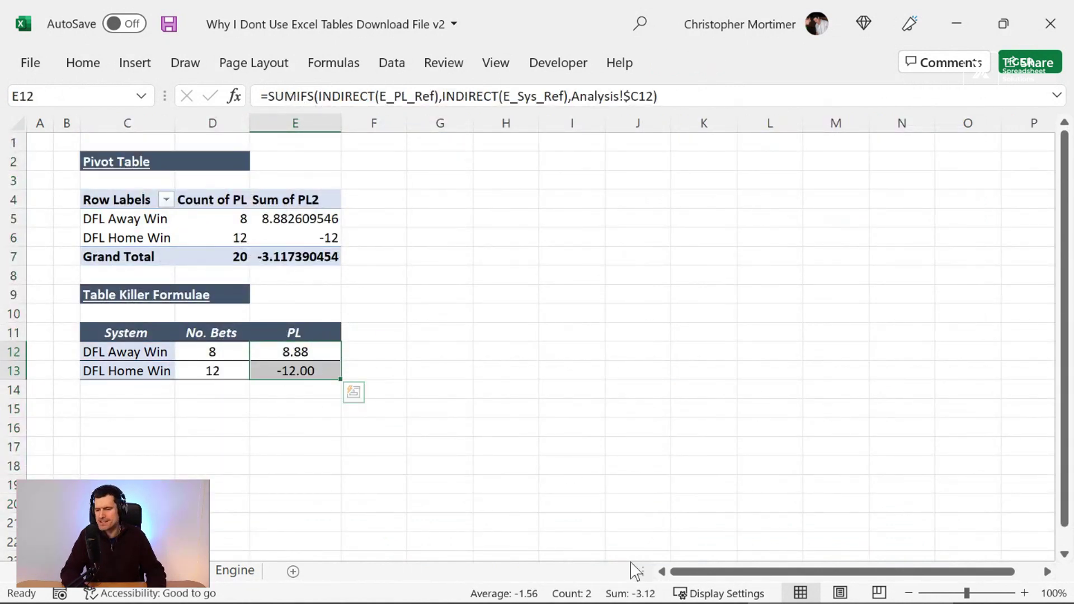
left_click(203, 352)
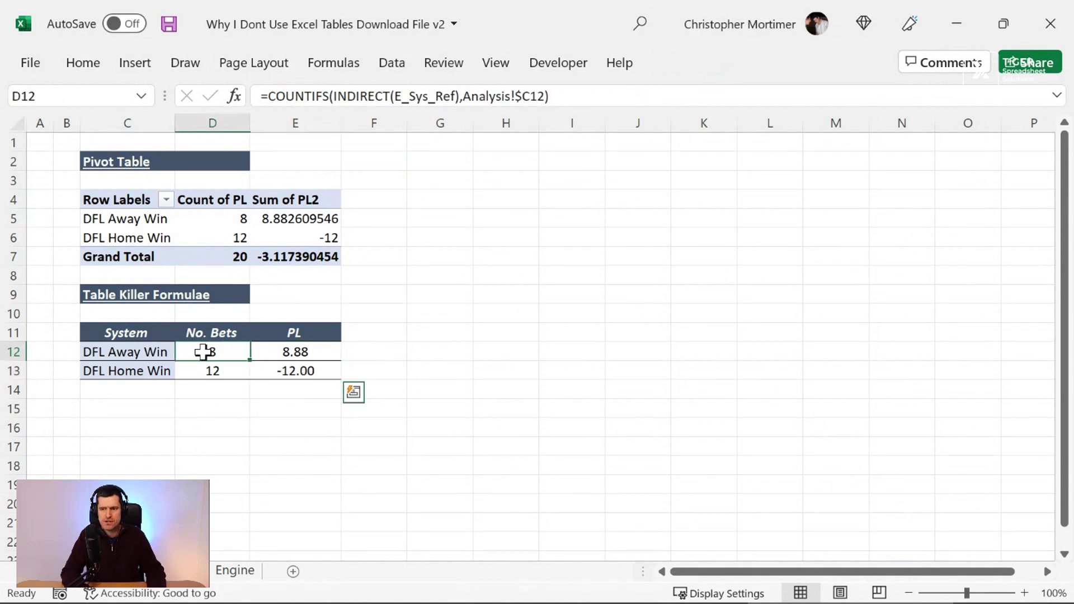
key("shift+Down")
key("Right")
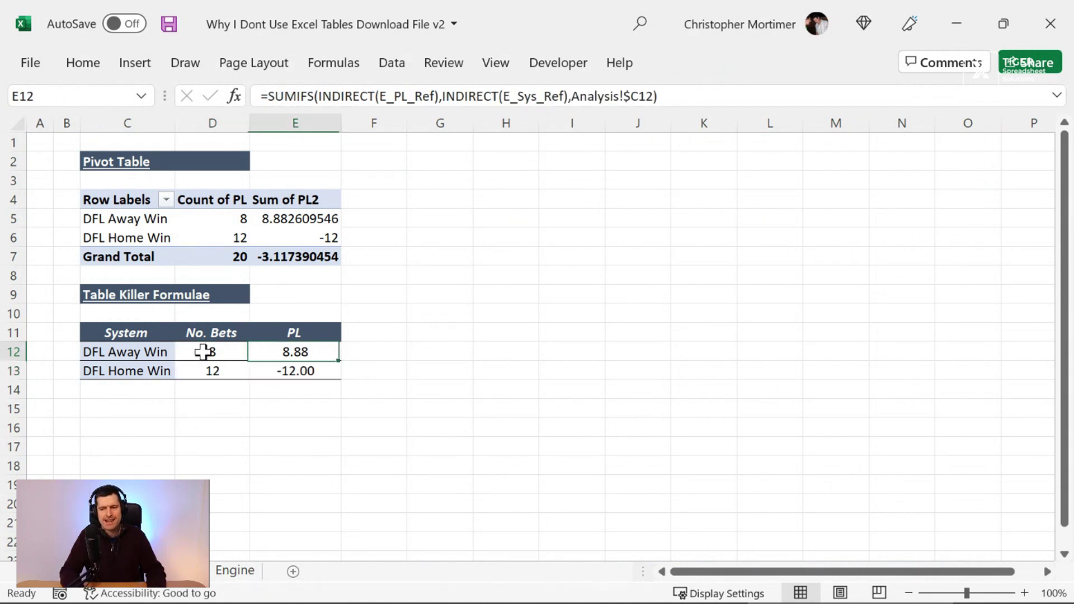
key("Left")
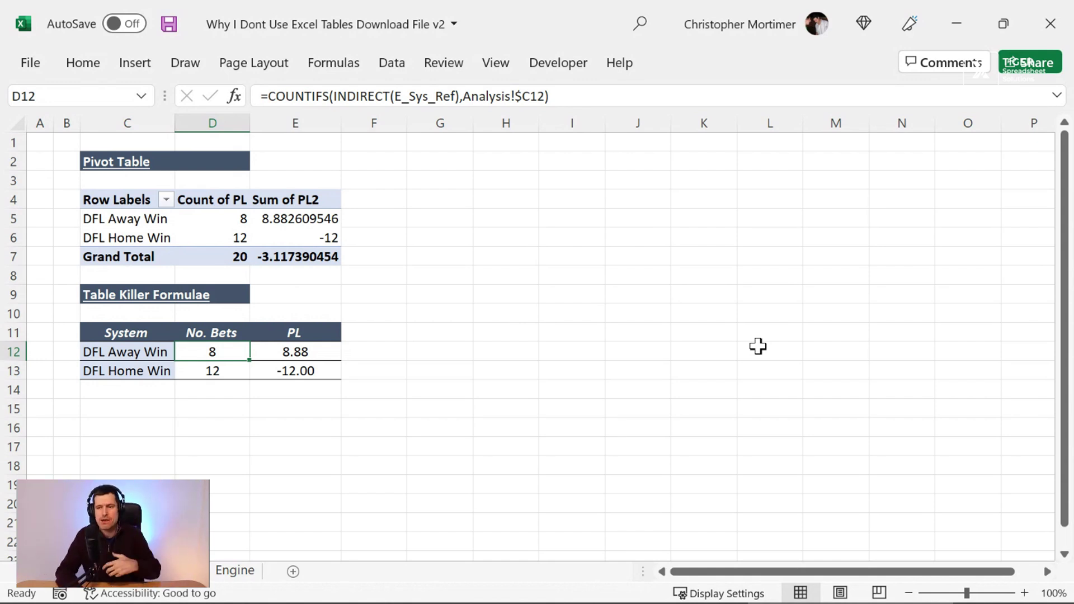
key("shift+Right")
key("shift+Down")
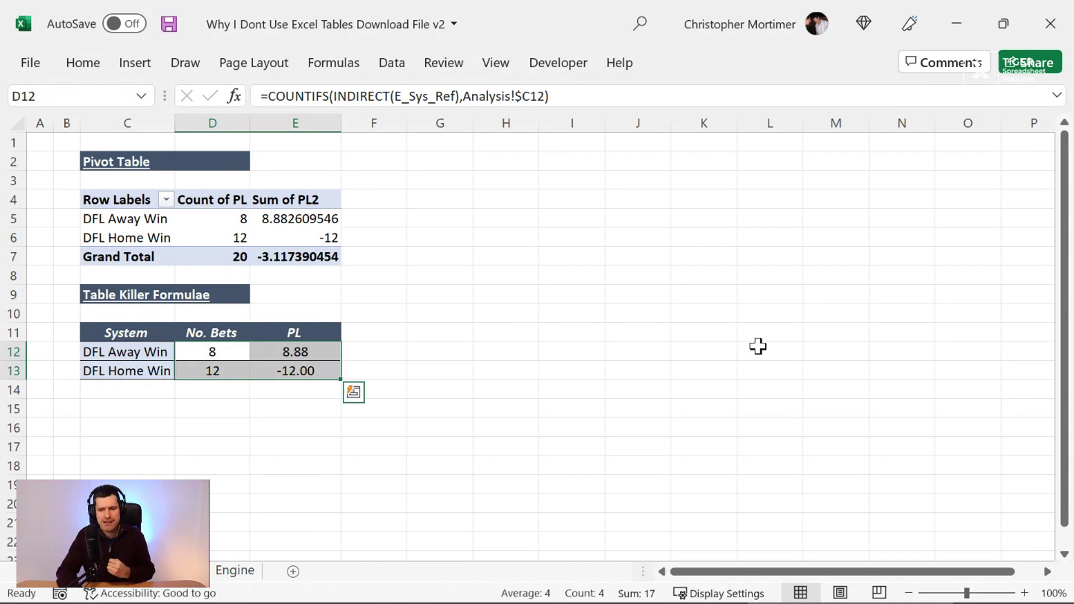
Check the dynamic range definitions on the Engine sheet, and go back to the Analysis sheet with the results deselected.
left_click(237, 571)
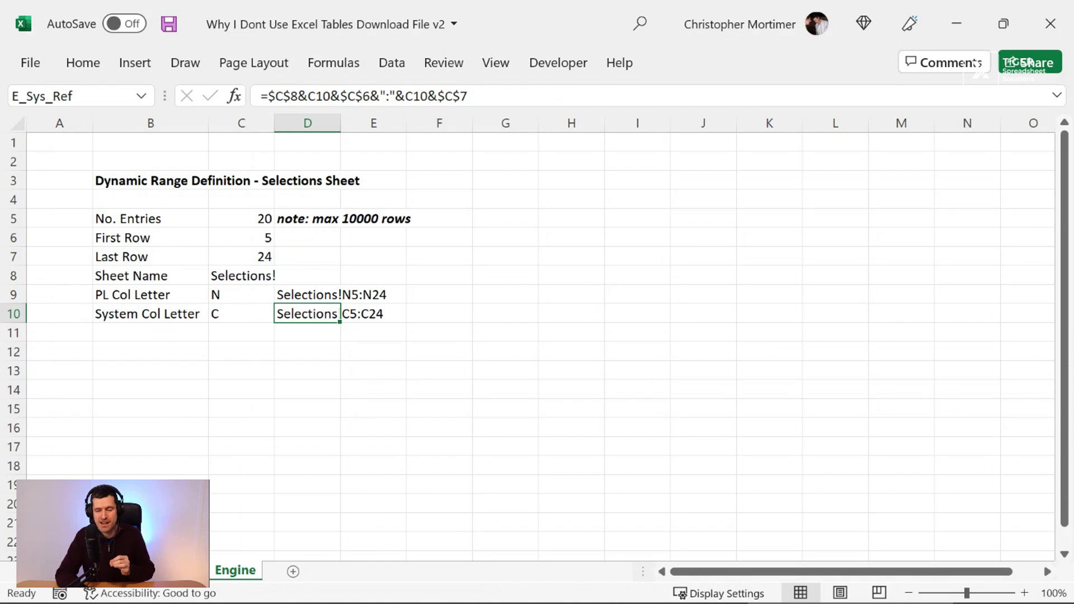
key("ctrl+Page_Up")
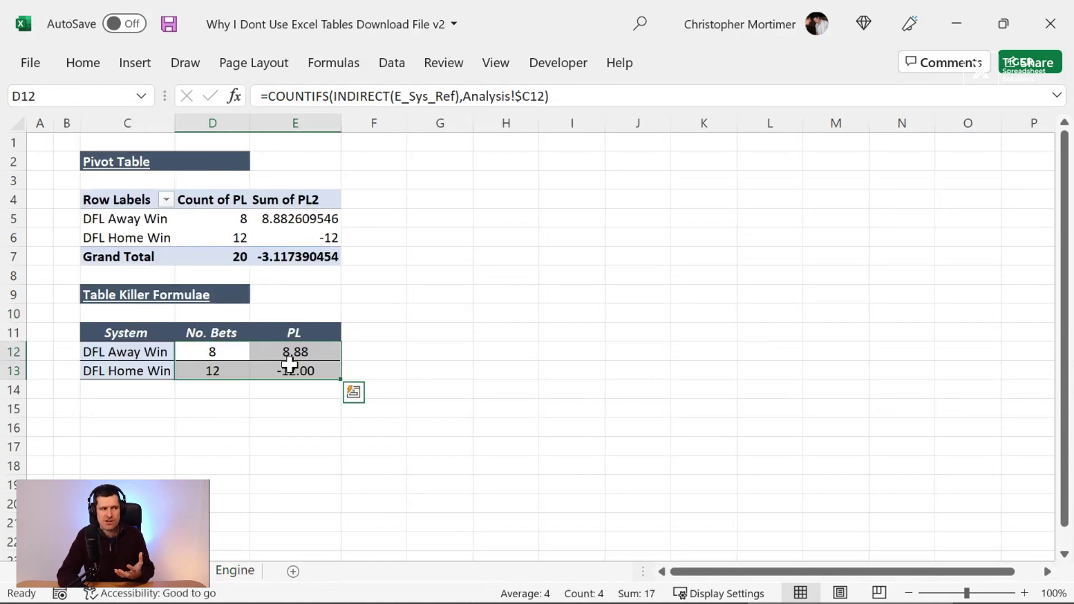
left_click(505, 273)
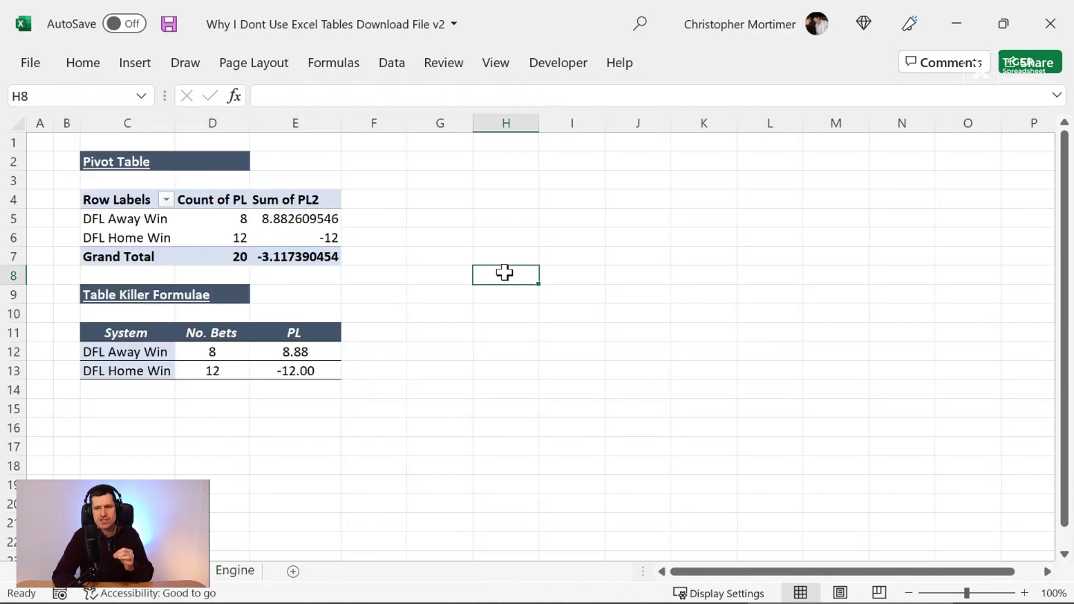